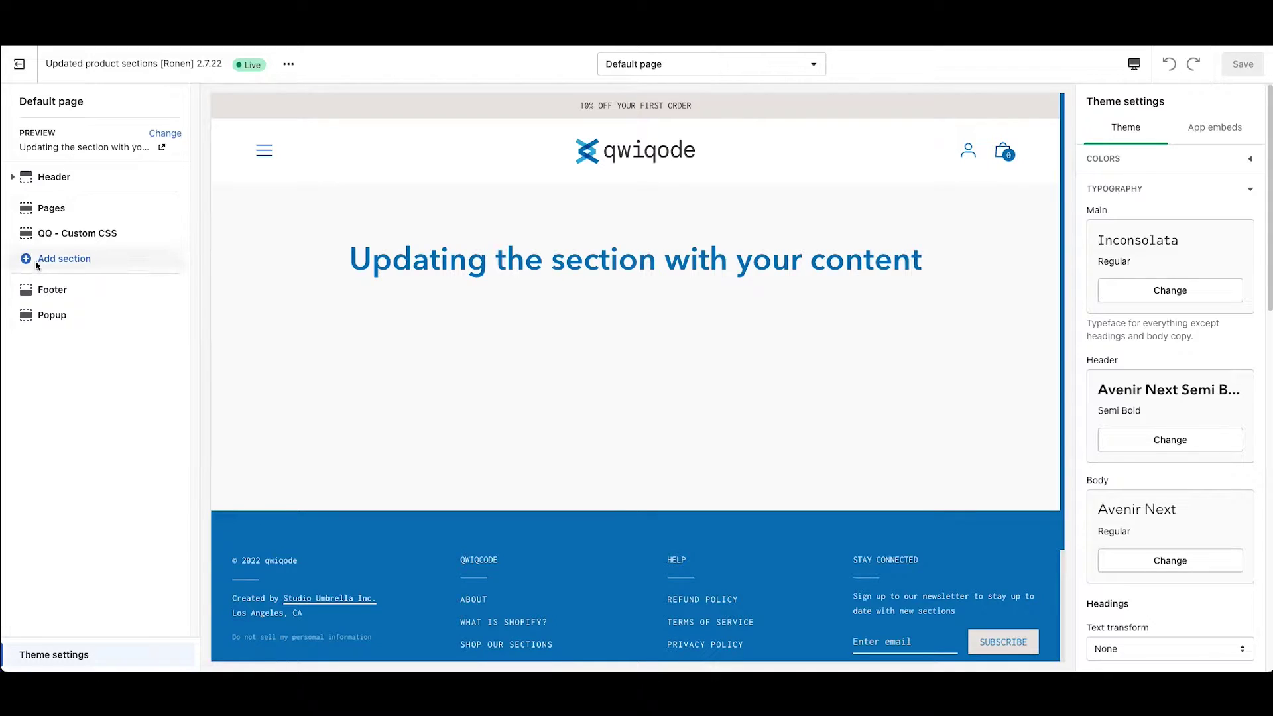
Step: Search 'comparison' and add the QQ - Comparison Table section to the Default page
click(90, 264)
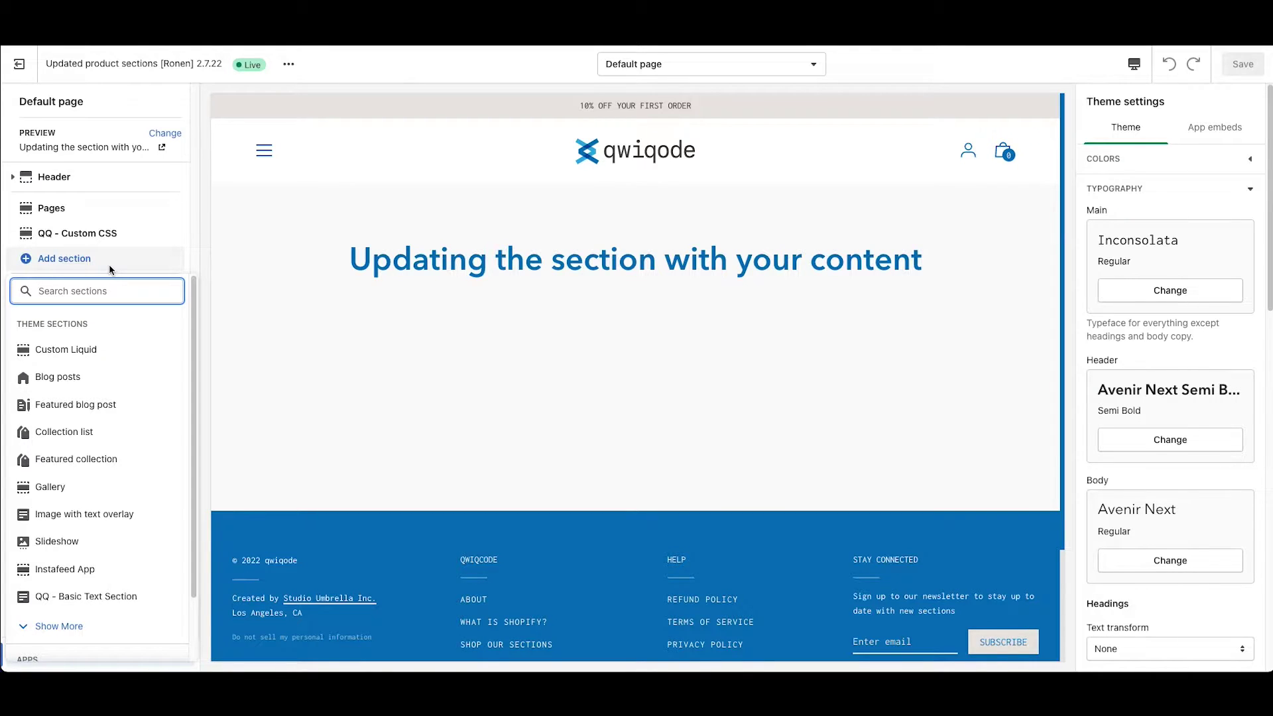
text(comparison)
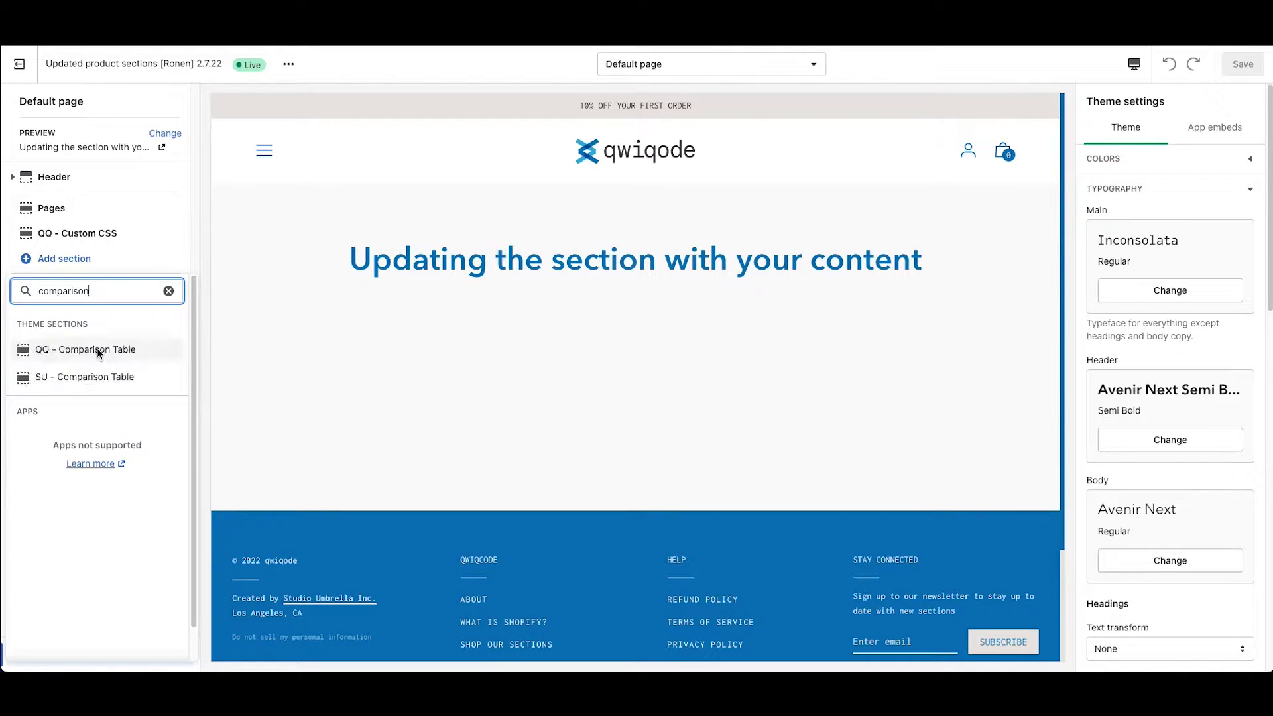
click(98, 351)
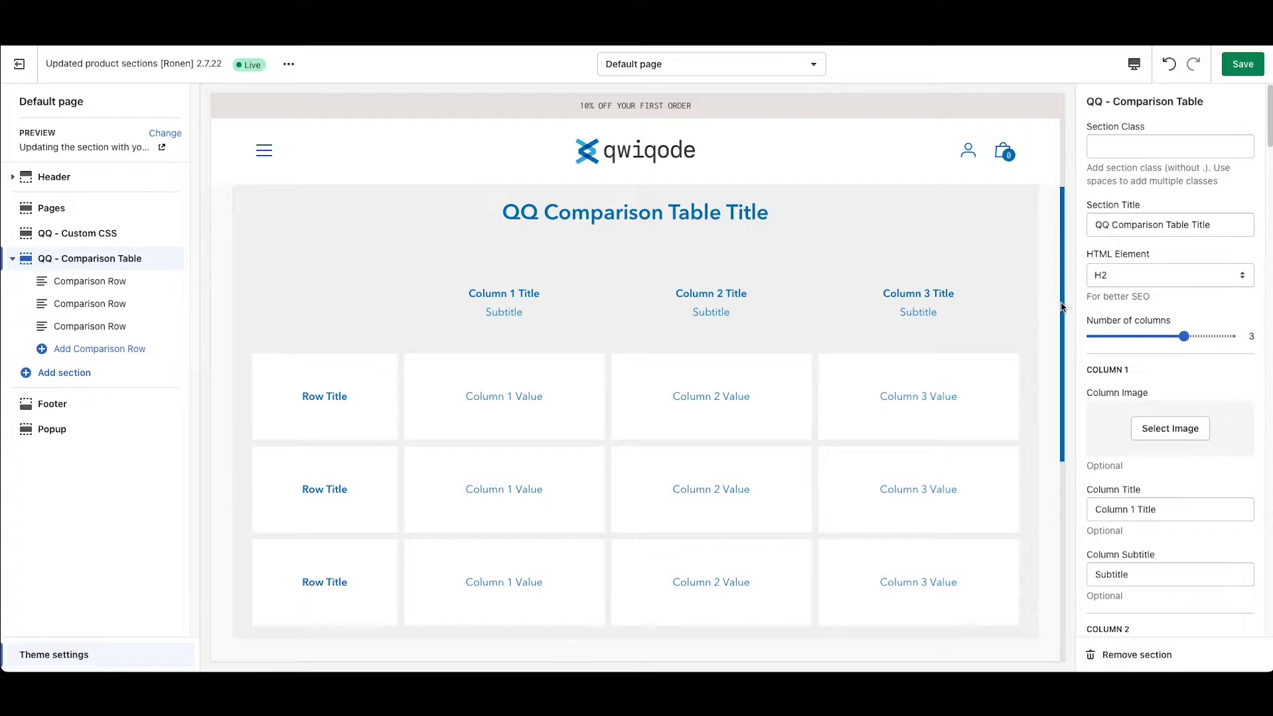
drag(1062, 306, 1058, 302)
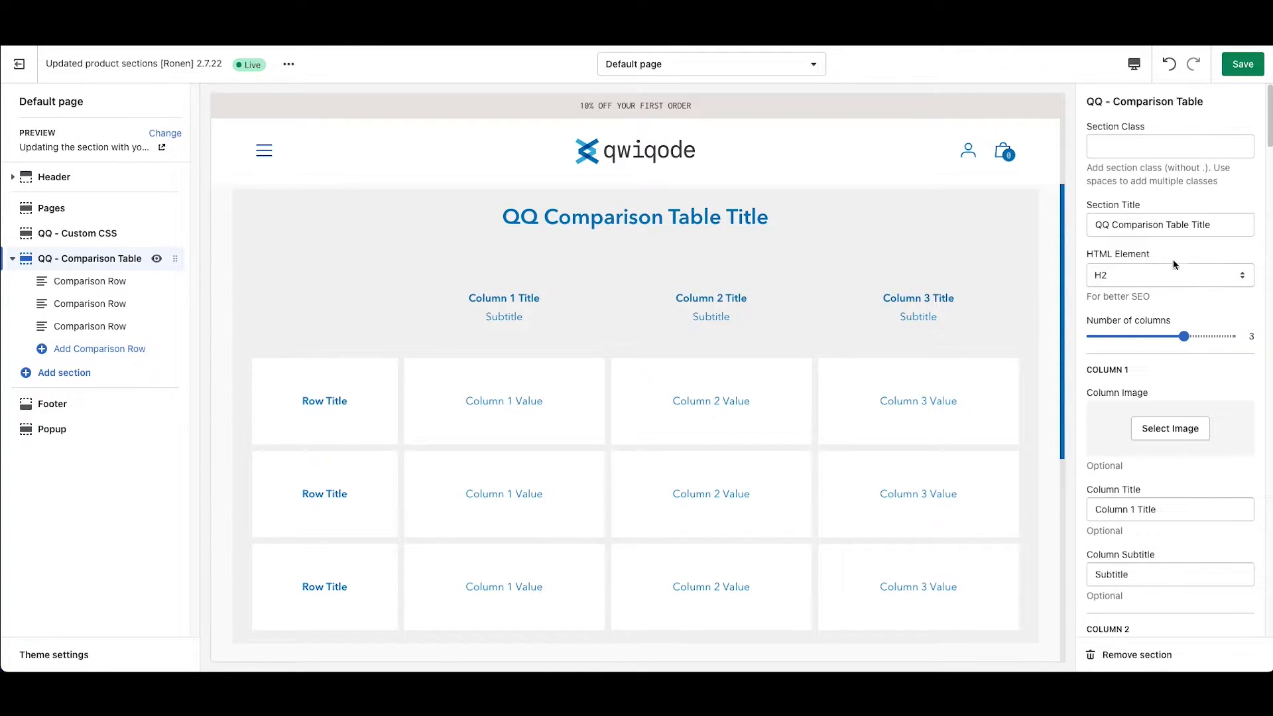
Step: Set column 1's image to the large green plate icon
scroll(1162, 444, down, 2)
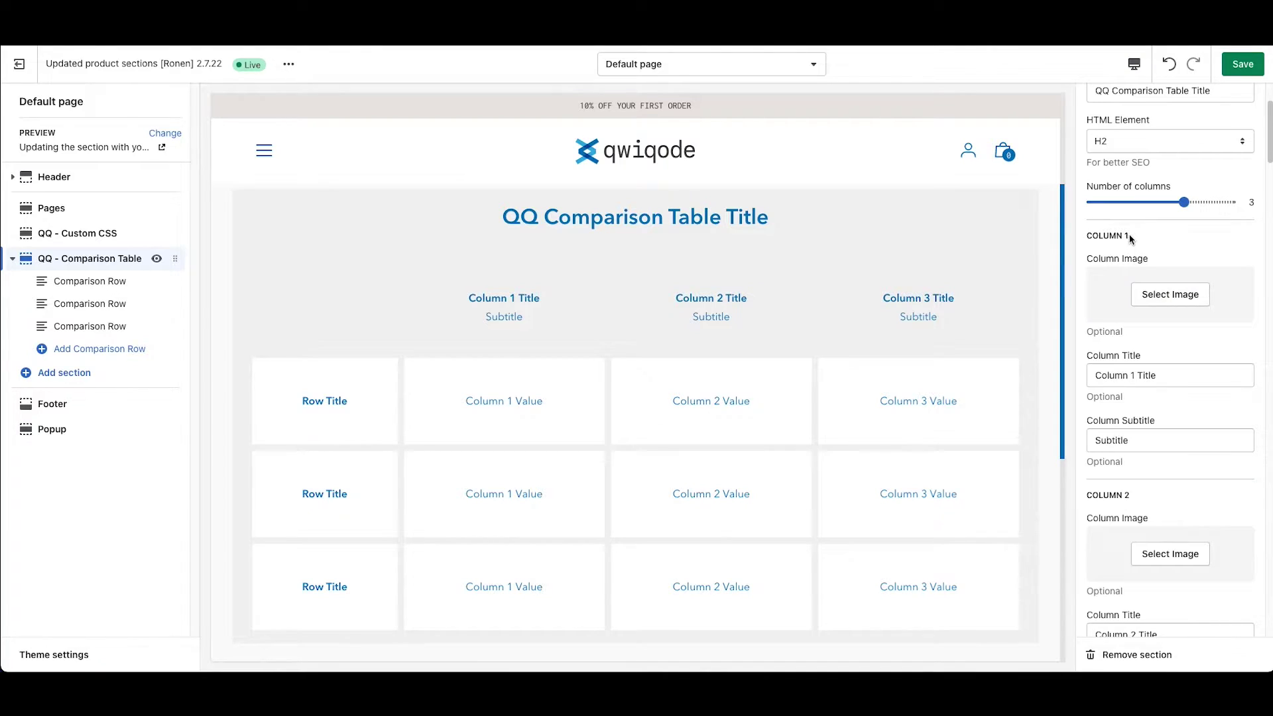
drag(1129, 236, 1093, 236)
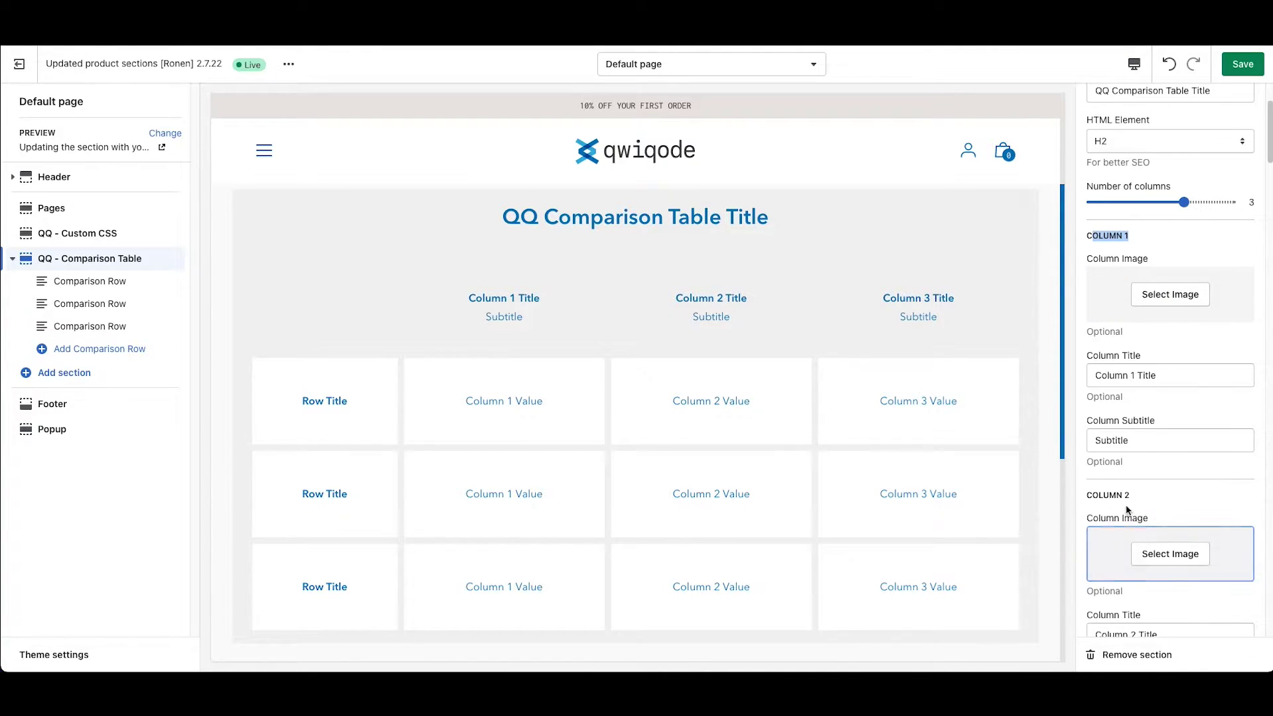
drag(1130, 496, 1088, 502)
click(1179, 486)
scroll(1176, 282, up, 1)
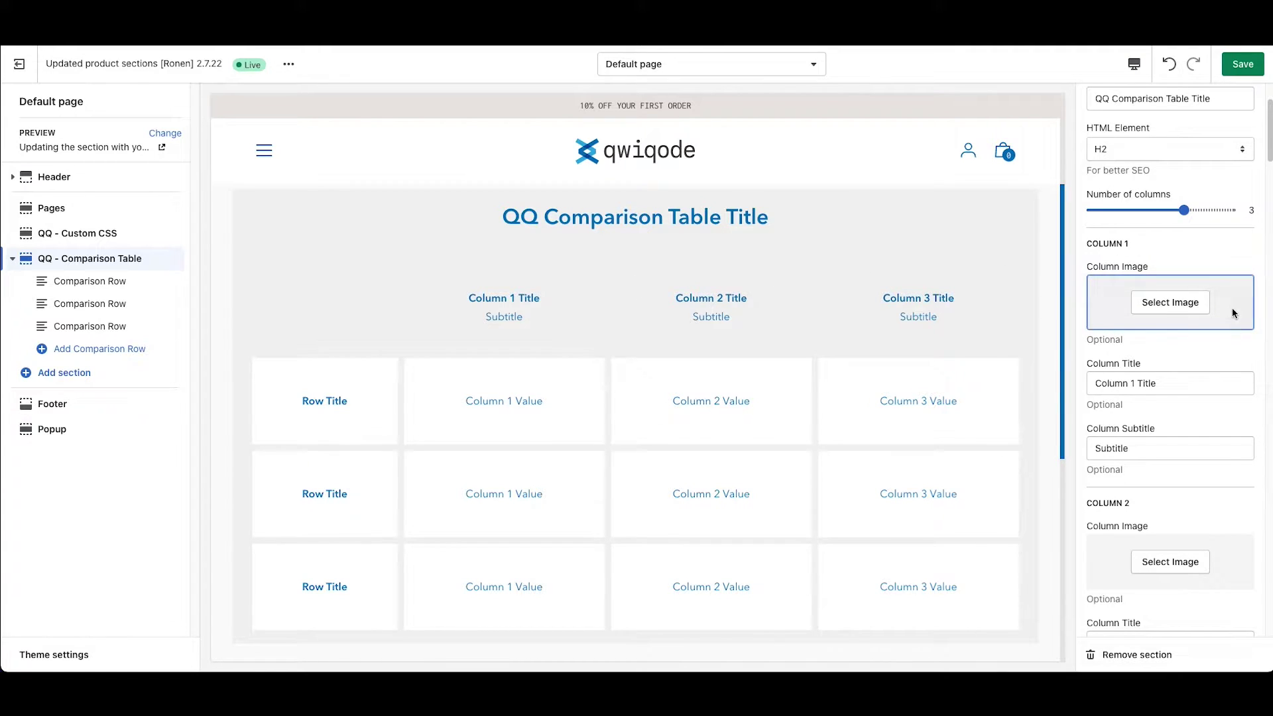
click(1172, 301)
scroll(1192, 446, down, 5)
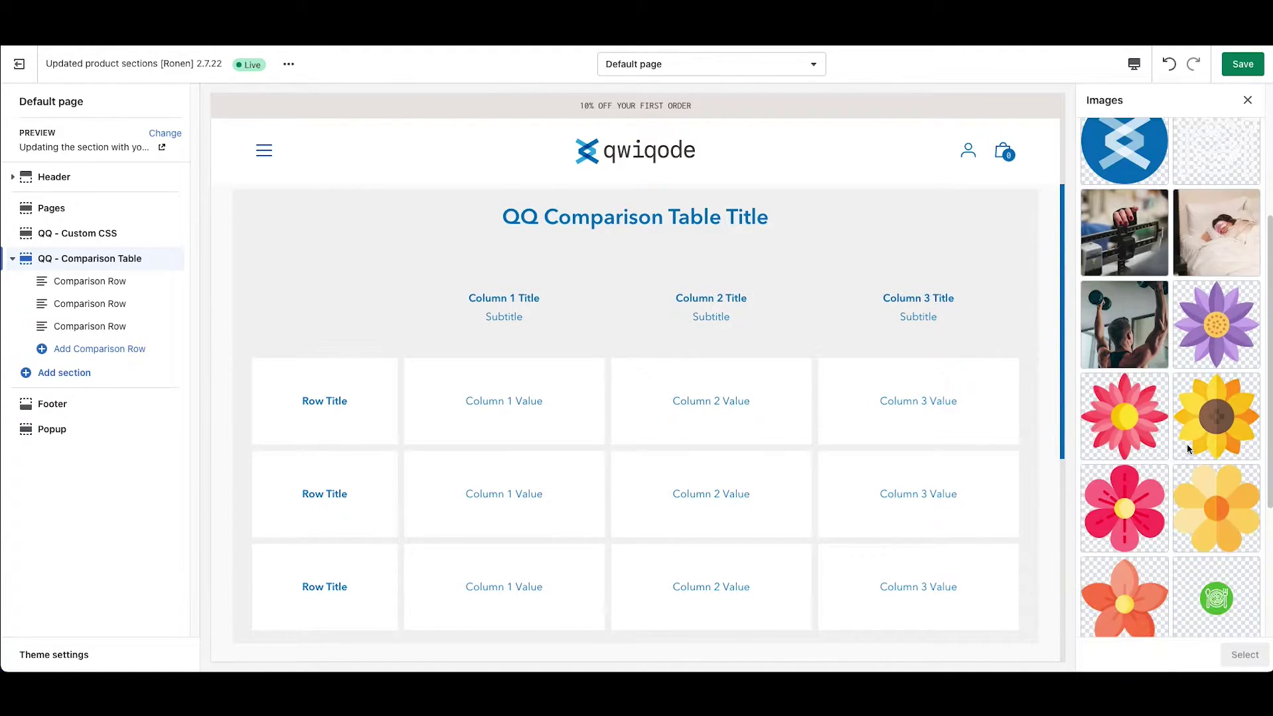
scroll(1185, 443, down, 3)
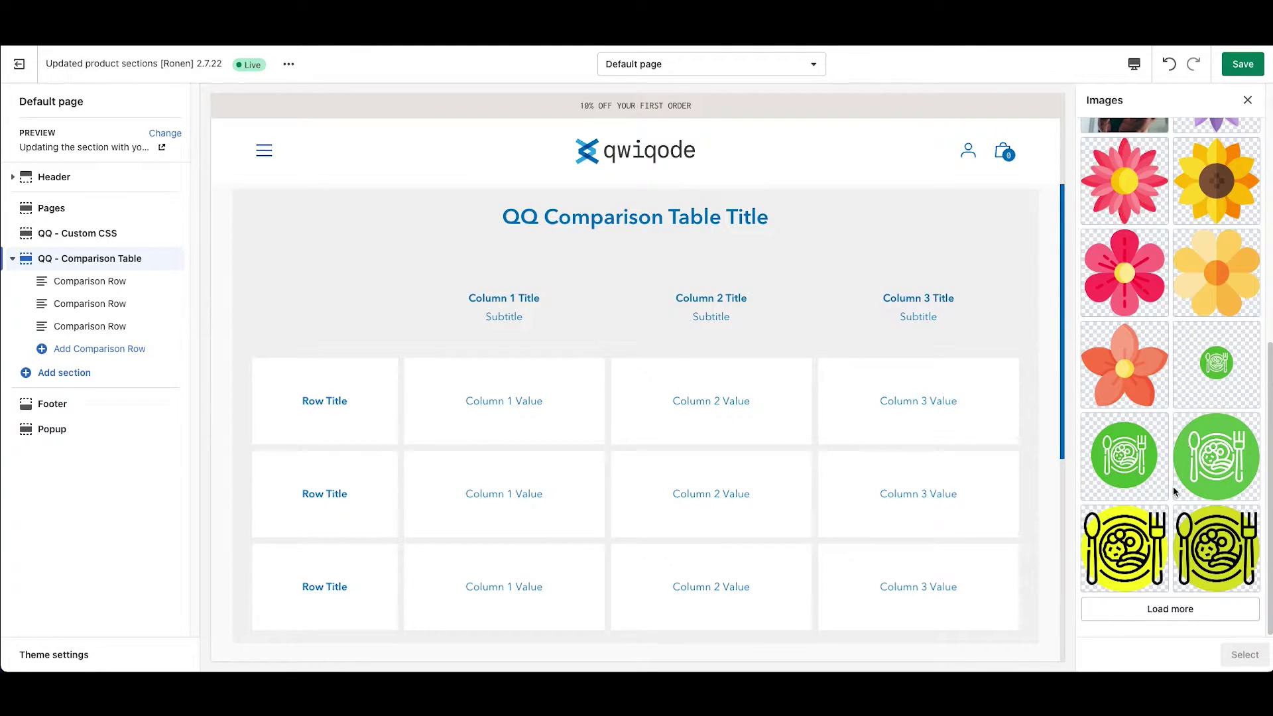
click(1214, 469)
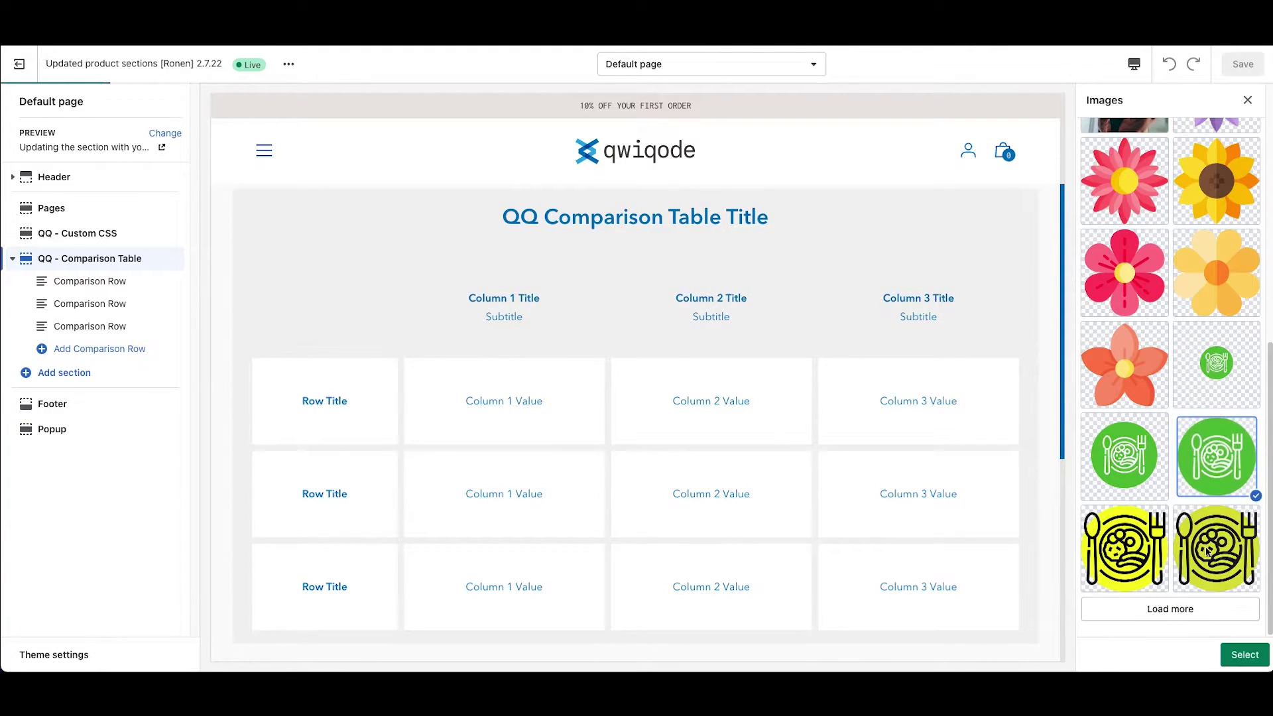
click(1244, 655)
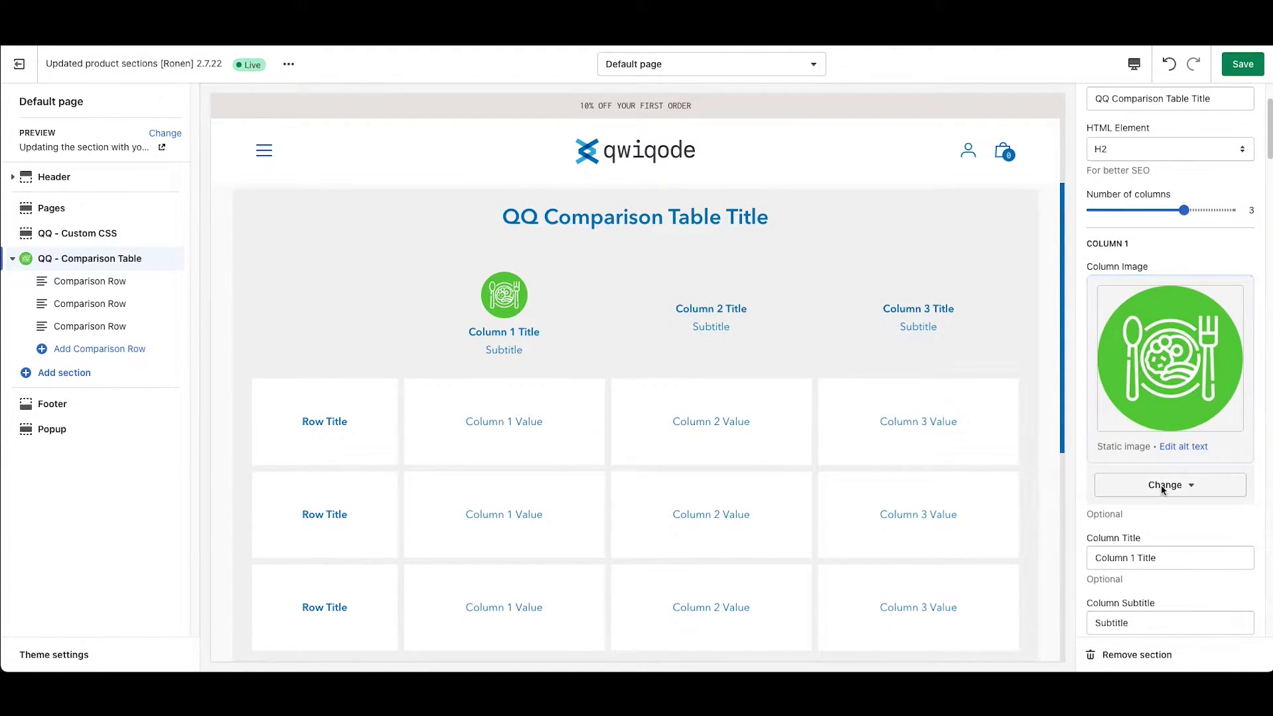
Step: Delete column 1's subtitle text
scroll(1163, 487, down, 1)
click(1168, 485)
drag(464, 331, 522, 351)
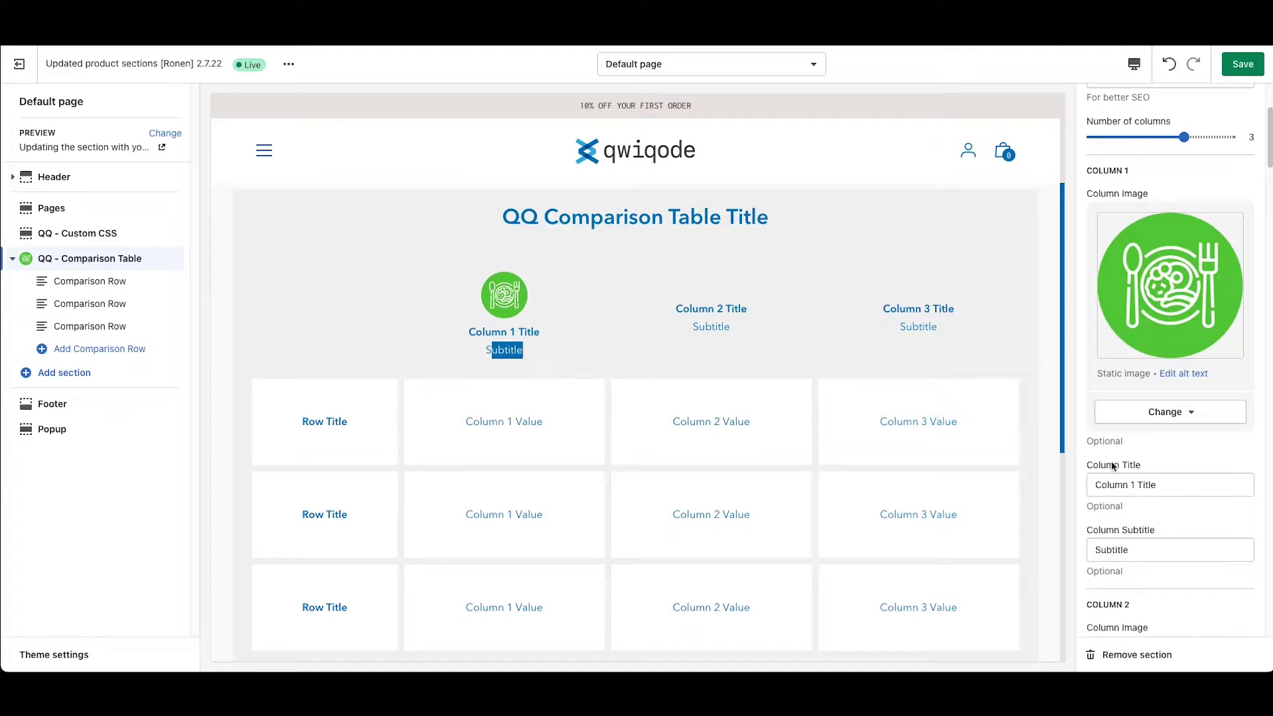
scroll(1173, 526, down, 1)
drag(1148, 524, 1078, 526)
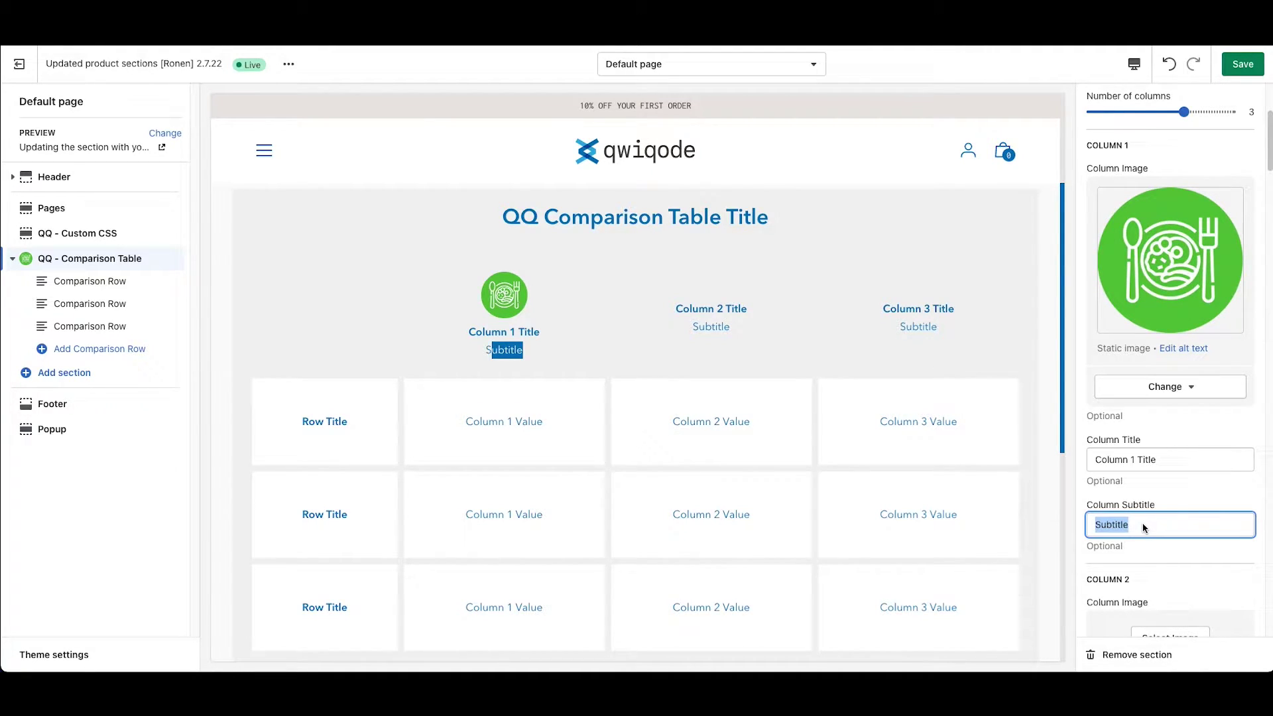
key(BackSpace)
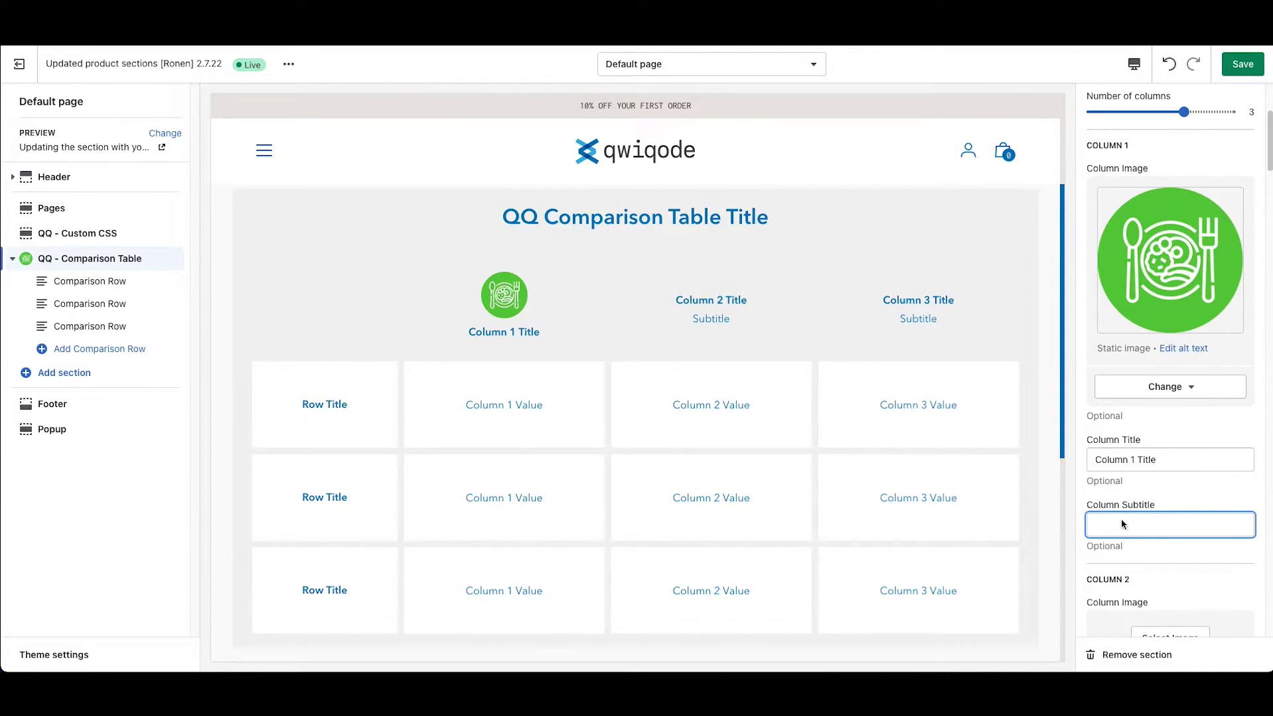
scroll(1159, 541, down, 5)
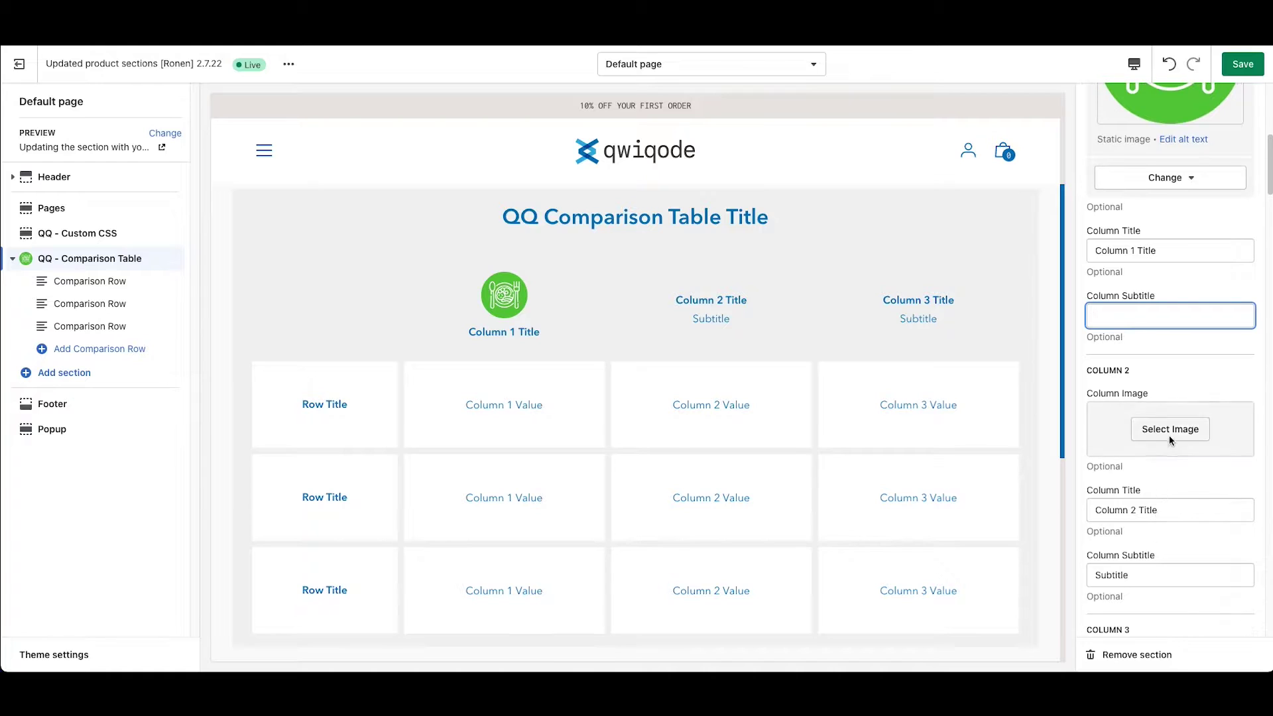
Step: Give column 2 the yellow plate icon and delete its subtitle
click(1168, 432)
scroll(1168, 530, down, 7)
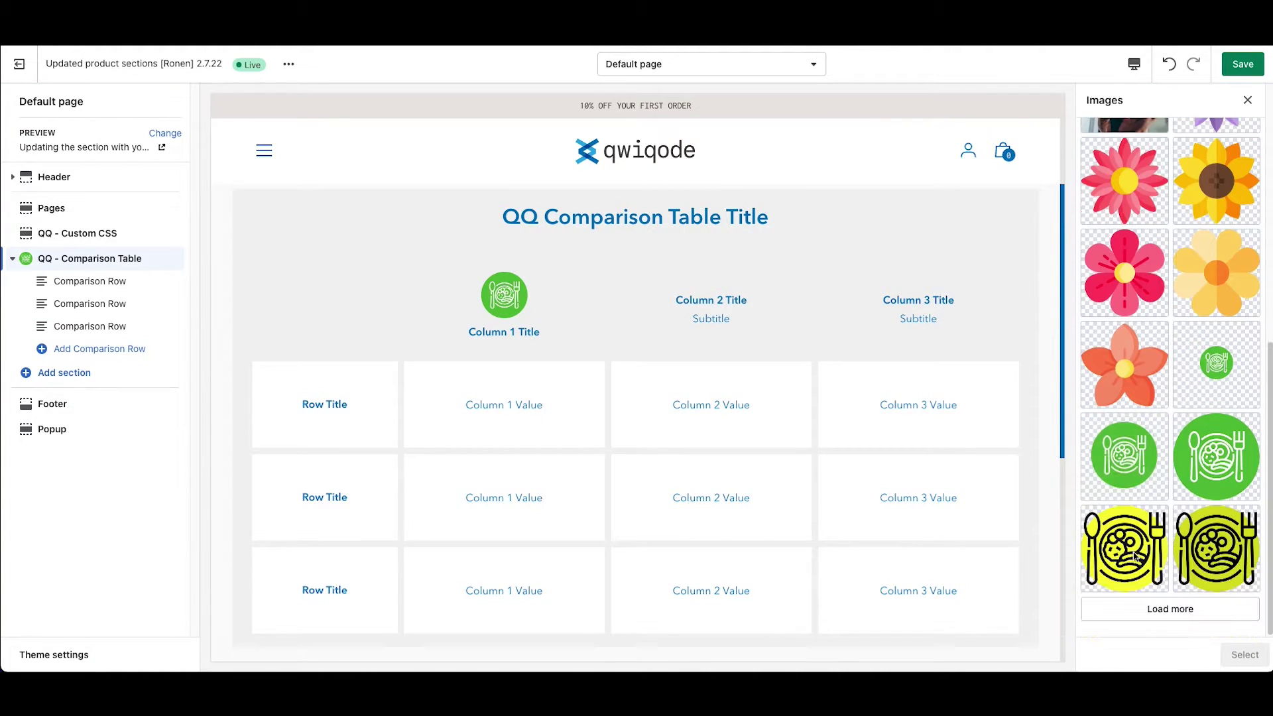
click(1158, 564)
click(1245, 655)
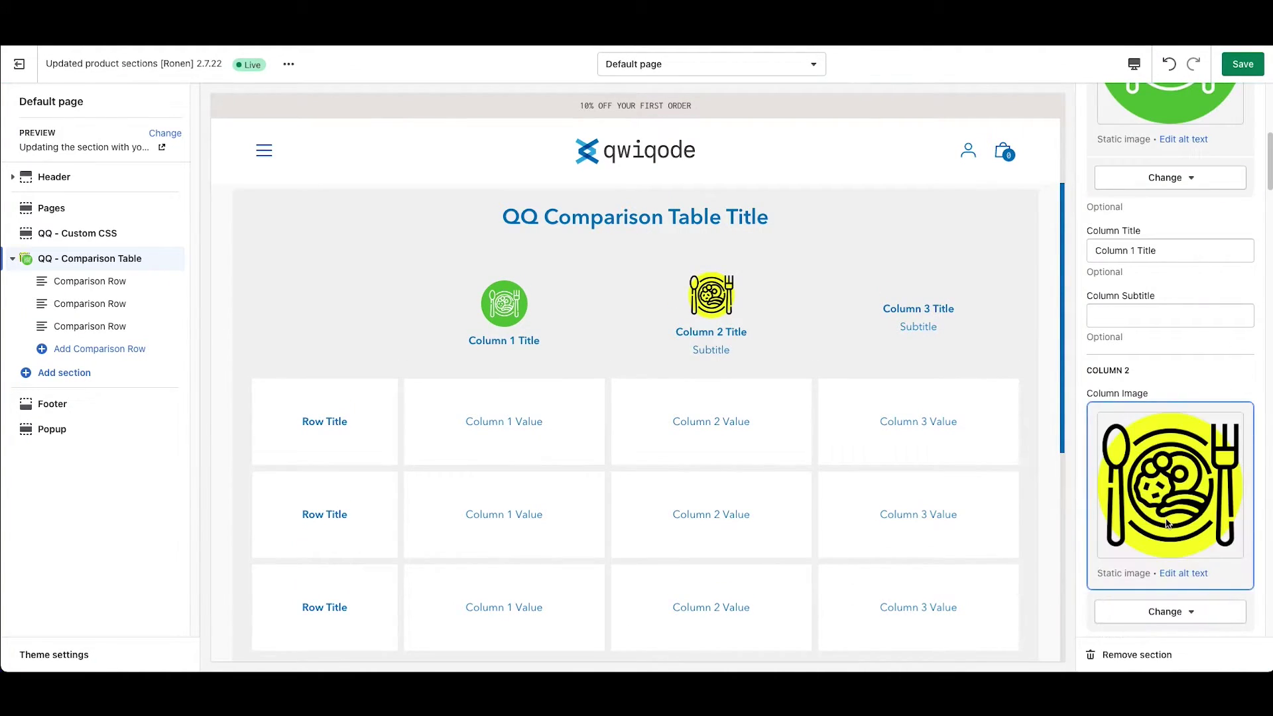
scroll(1165, 519, down, 2)
scroll(1166, 519, down, 2)
triple_click(1146, 563)
key(BackSpace)
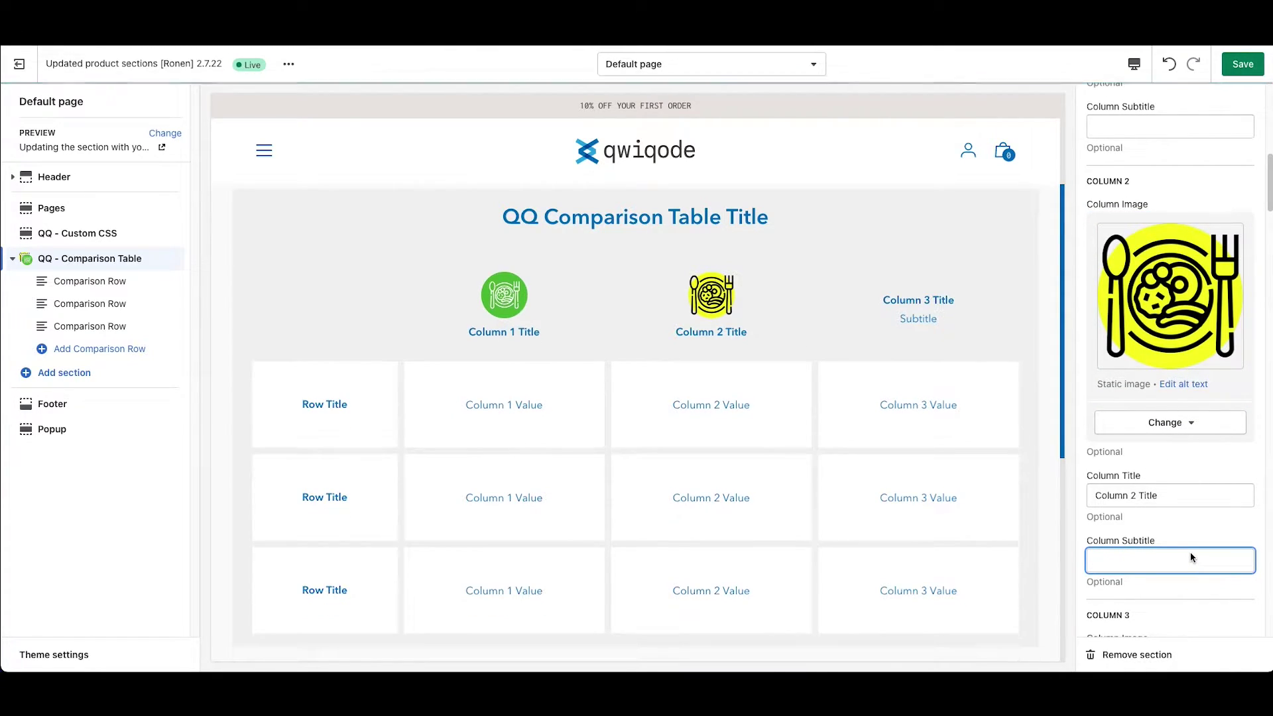
Step: Set column 3's image to the orange plate icon
scroll(1189, 558, down, 3)
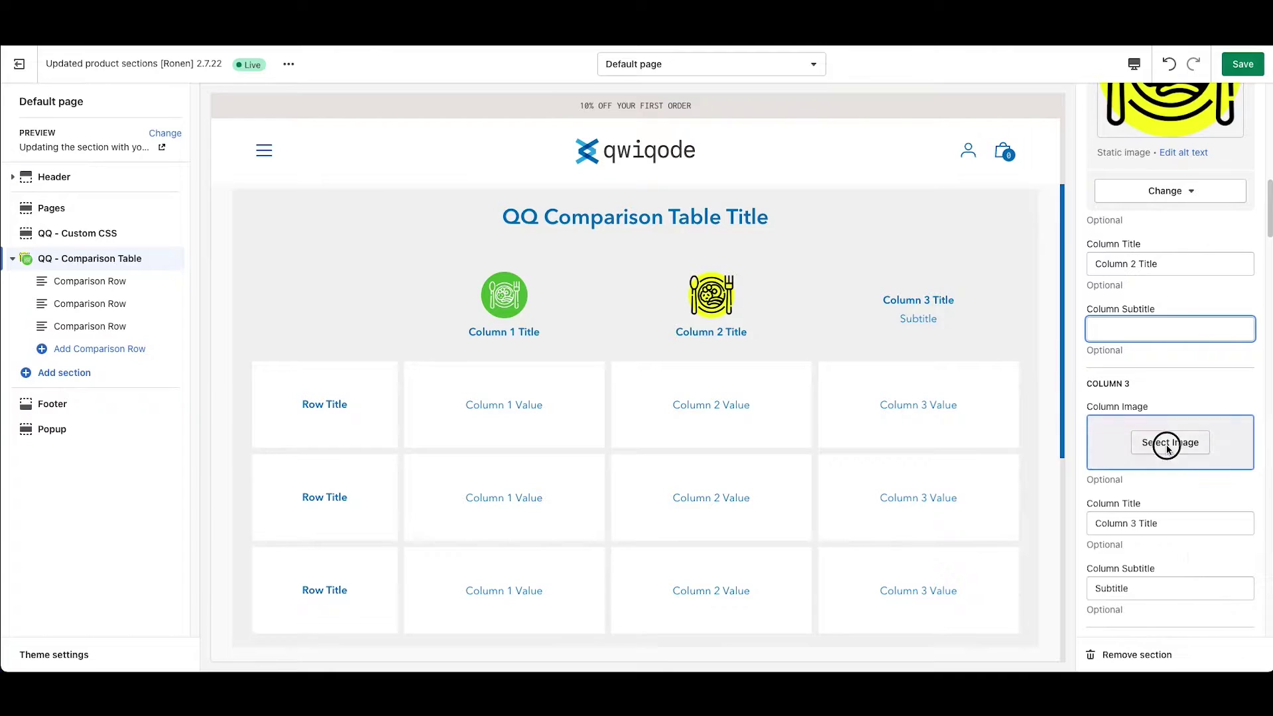
click(1169, 443)
scroll(1159, 596, down, 8)
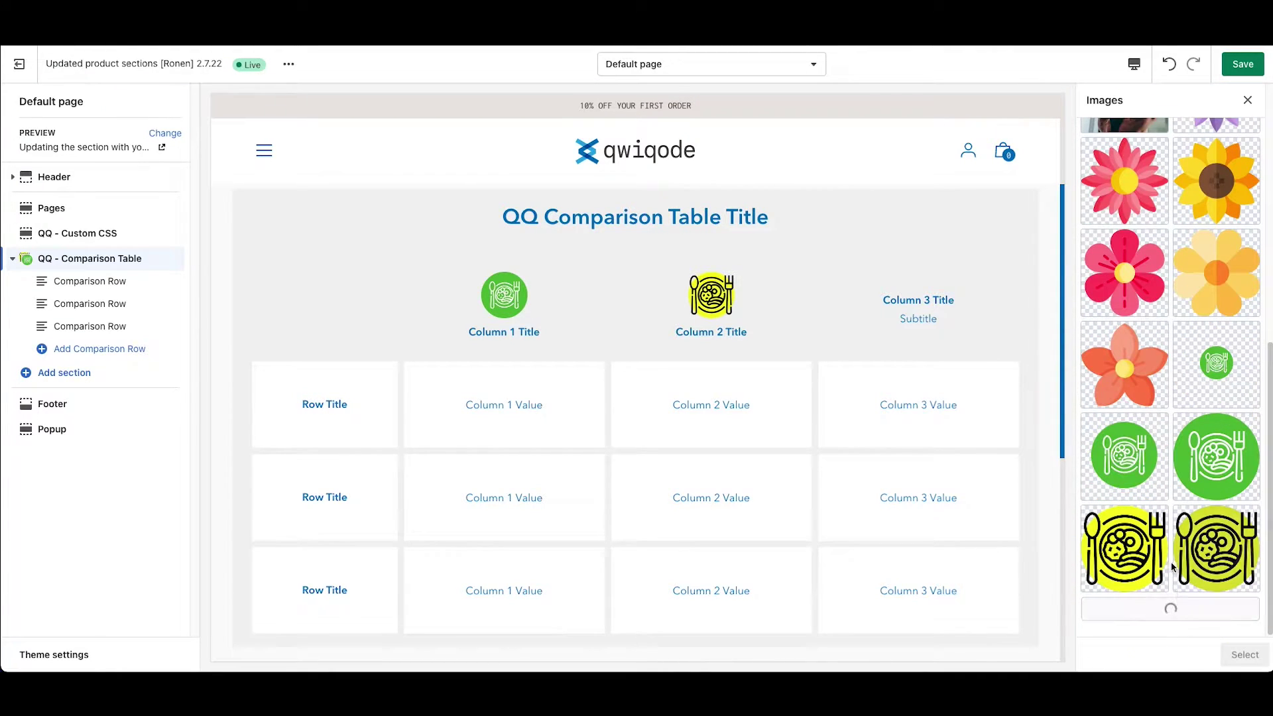
scroll(1167, 529, down, 2)
click(1158, 527)
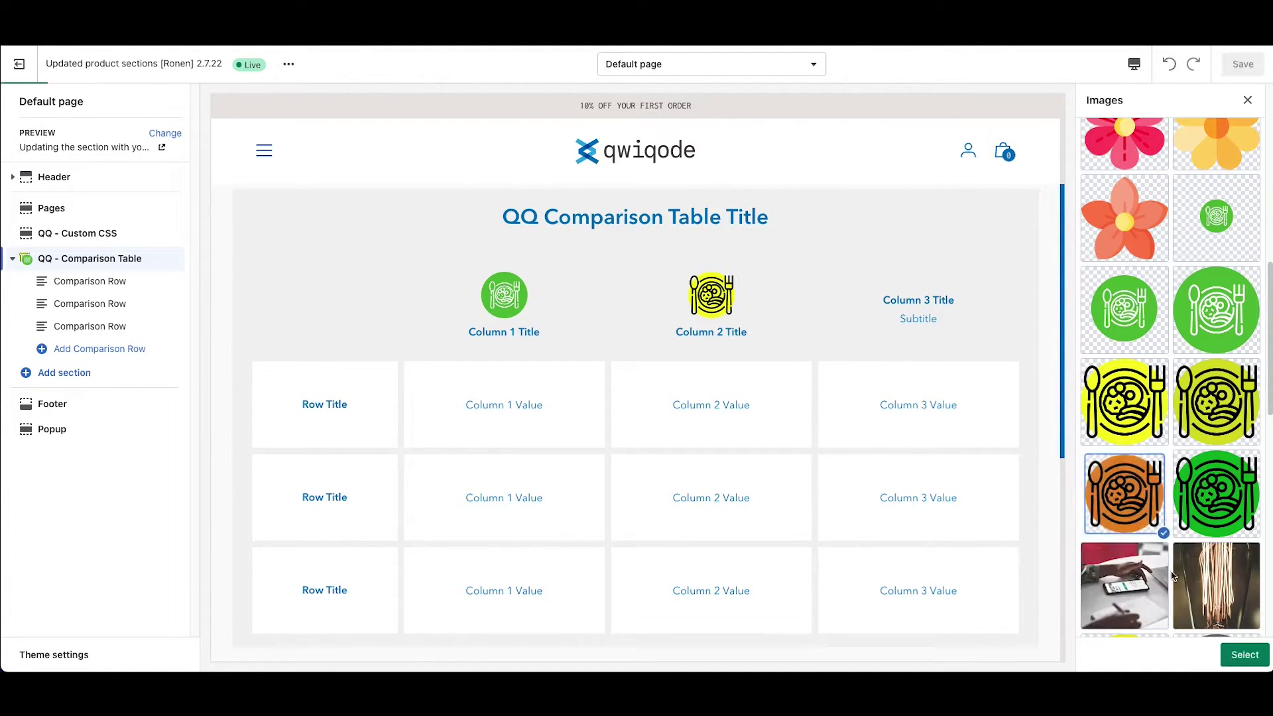
click(1243, 657)
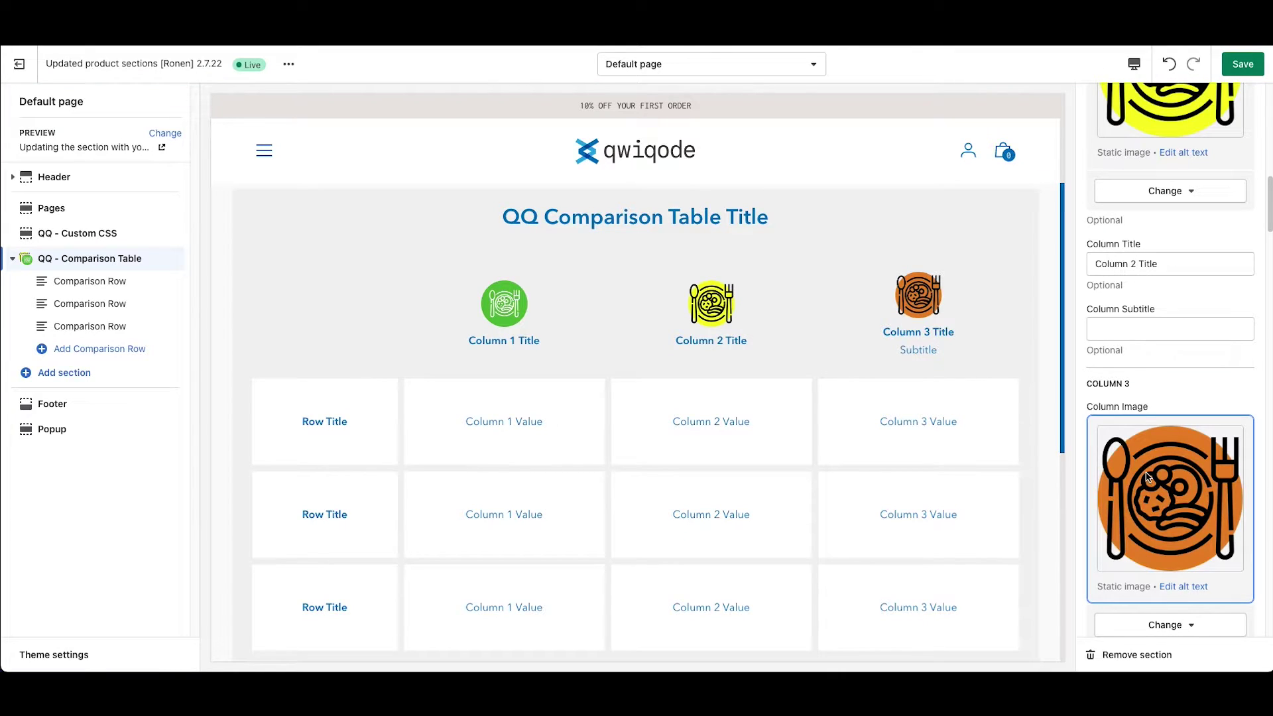
scroll(1154, 504, down, 3)
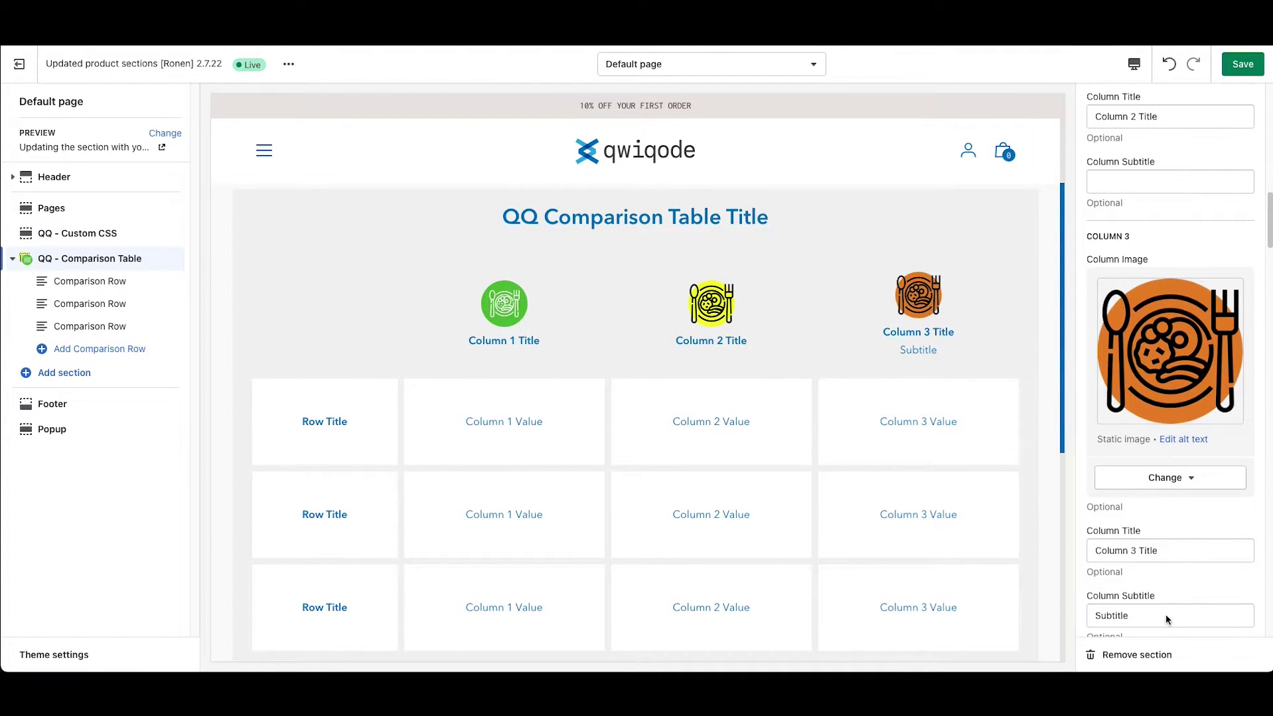
Step: Delete column 3's subtitle and rename the column 'Platinum'
double_click(1164, 617)
key(BackSpace)
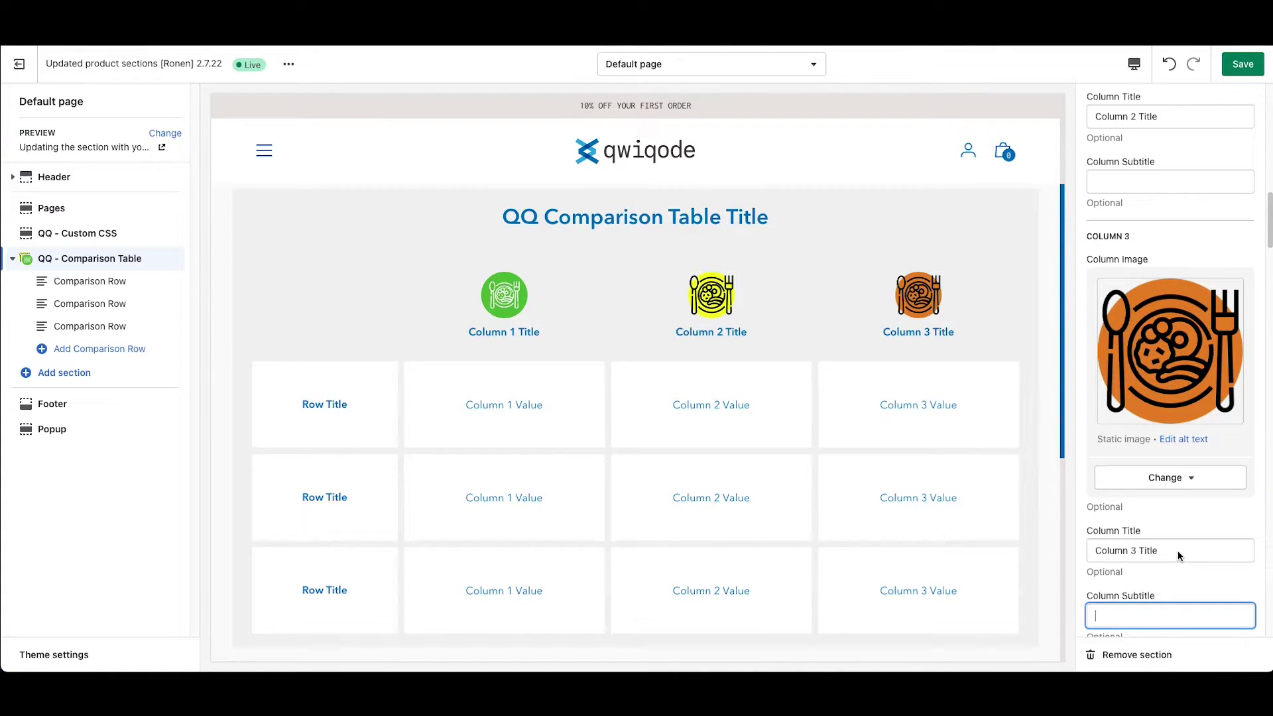
drag(1180, 556, 1055, 547)
text(Plat)
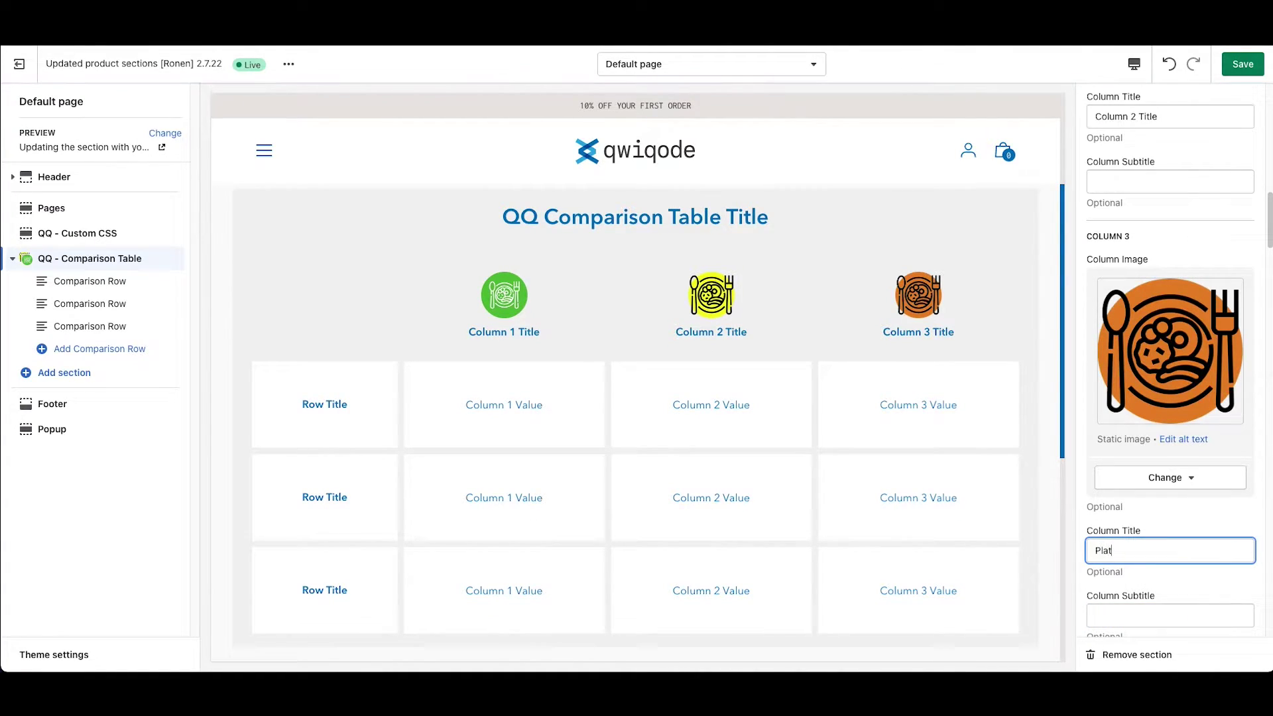
text(inum)
Step: Title column 2 'Gold' and column 1 'Silver'
scroll(1125, 344, up, 2)
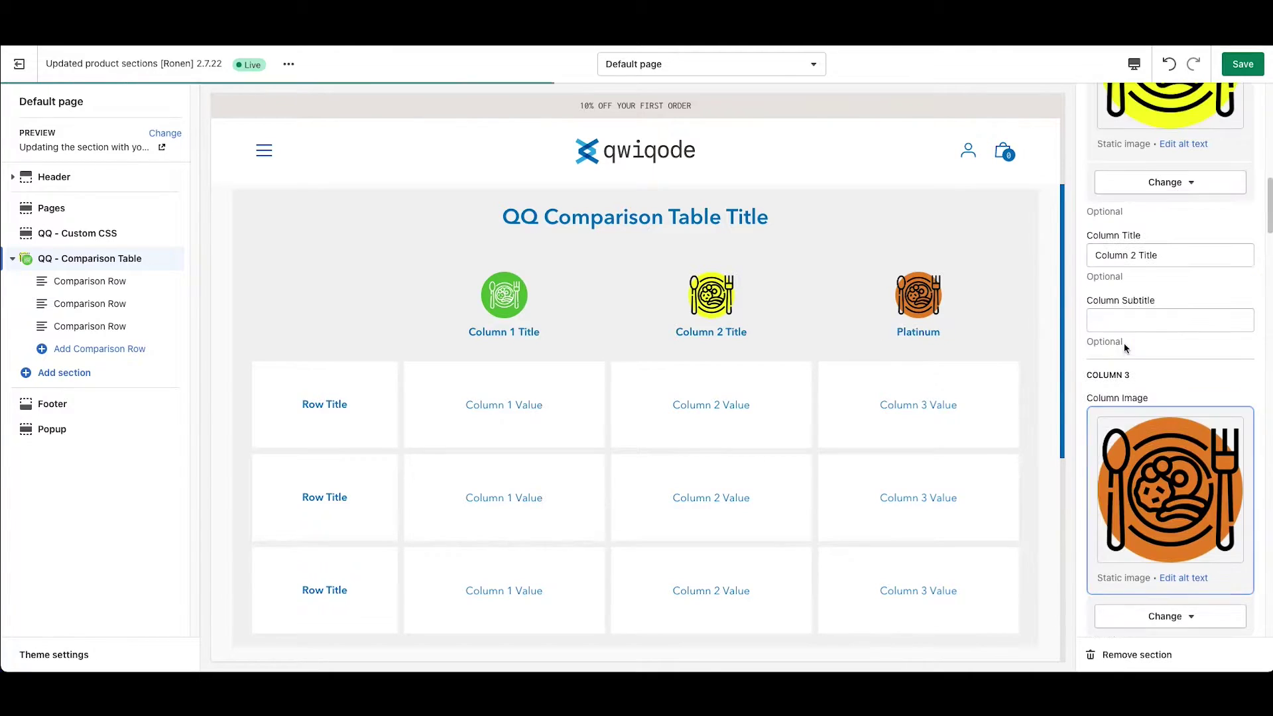
drag(1161, 259, 1018, 261)
text(Gold)
scroll(1168, 246, up, 5)
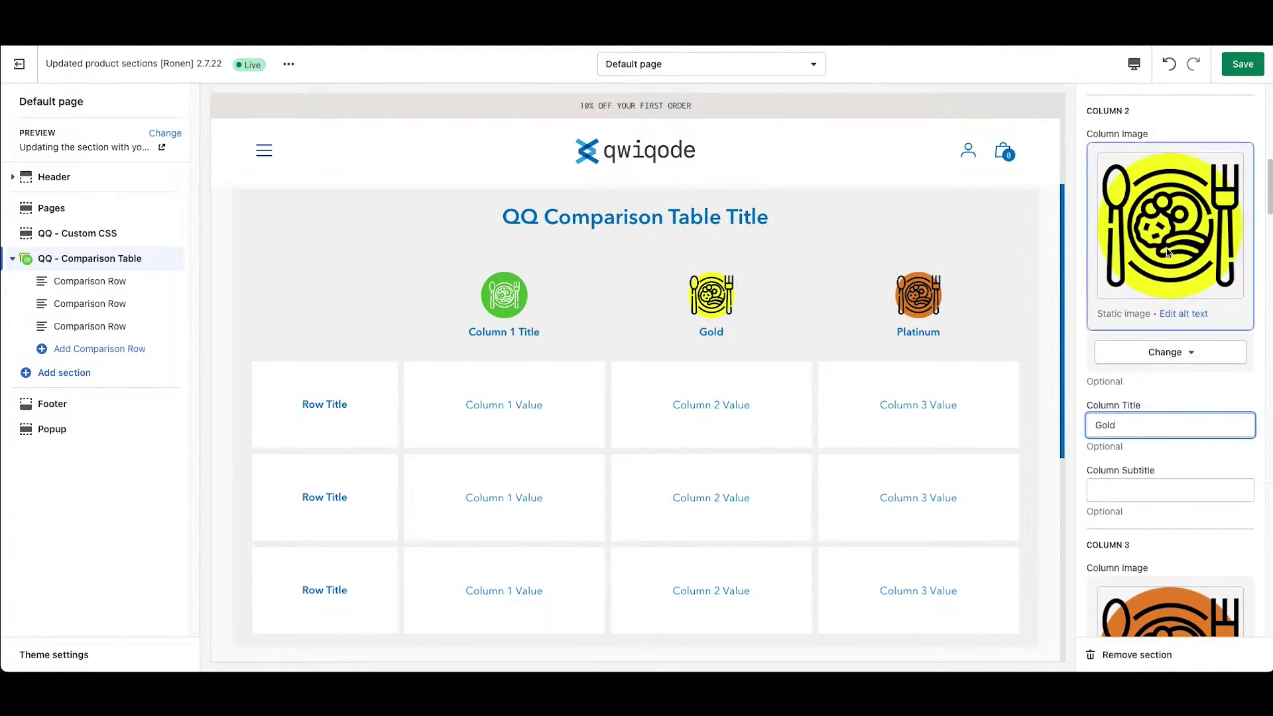
scroll(1164, 252, up, 2)
triple_click(1128, 211)
text(Silver)
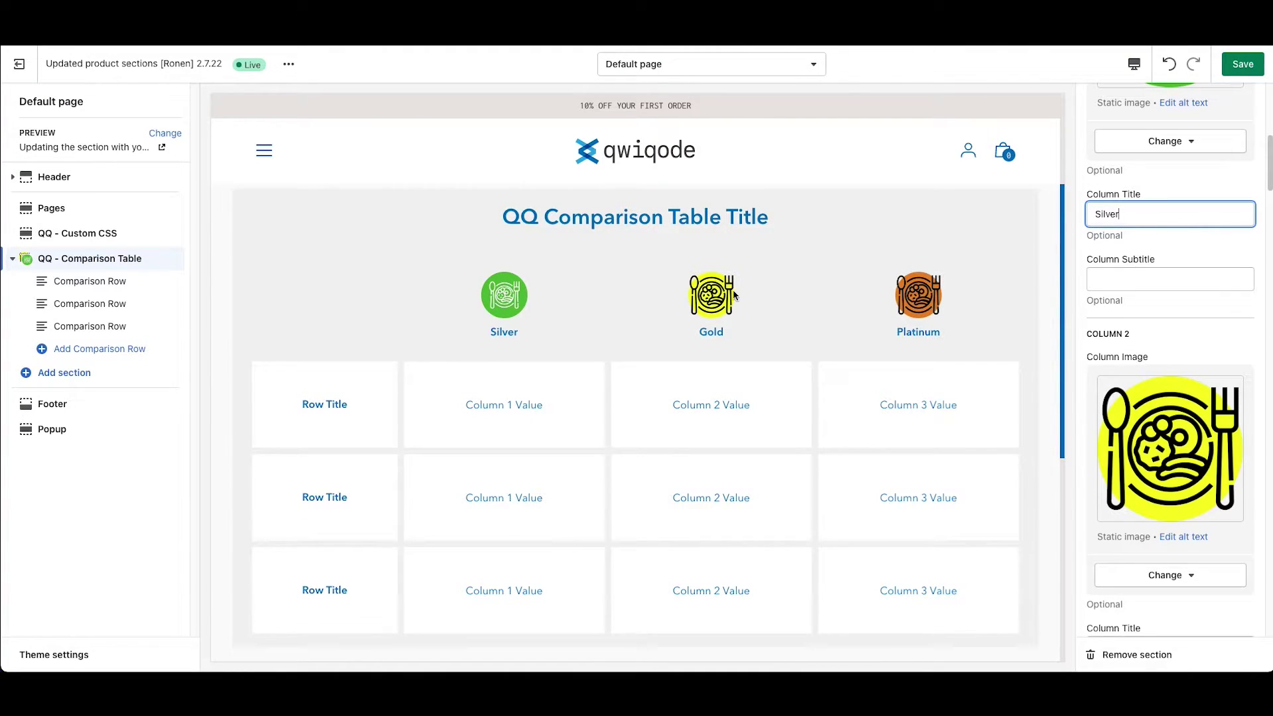
scroll(377, 291, down, 1)
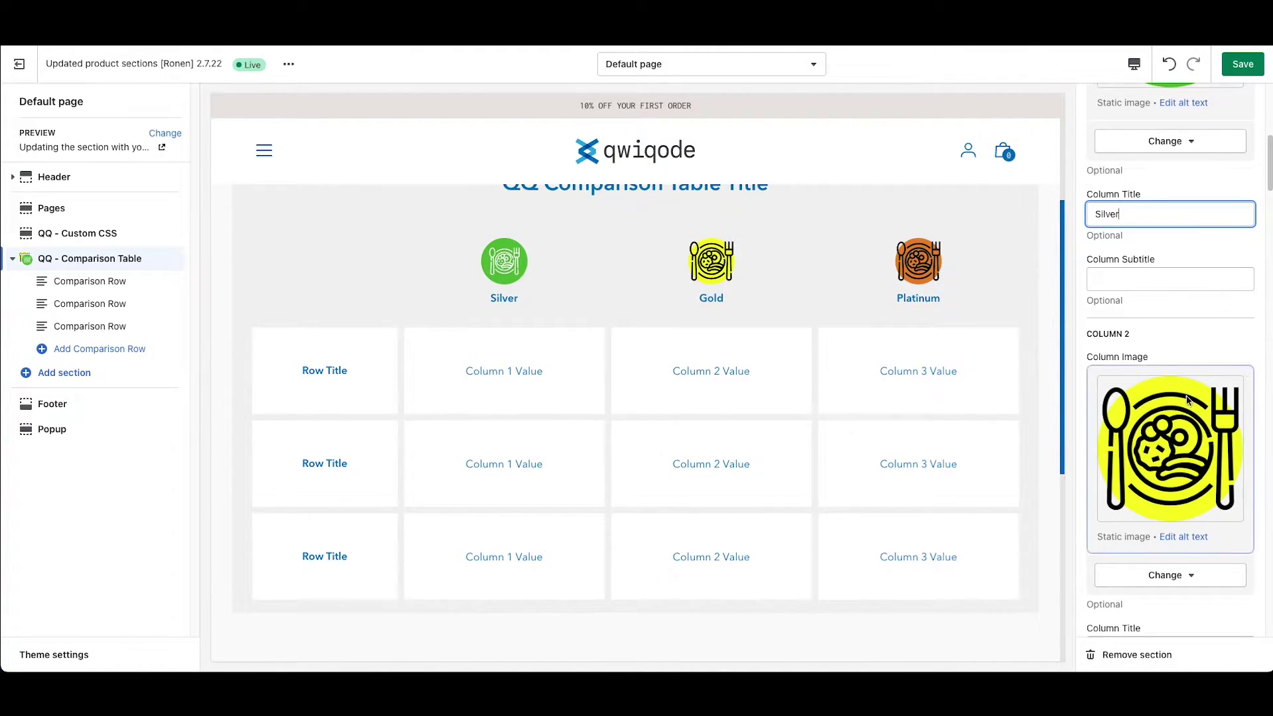
scroll(1178, 425, down, 2)
scroll(1175, 422, down, 7)
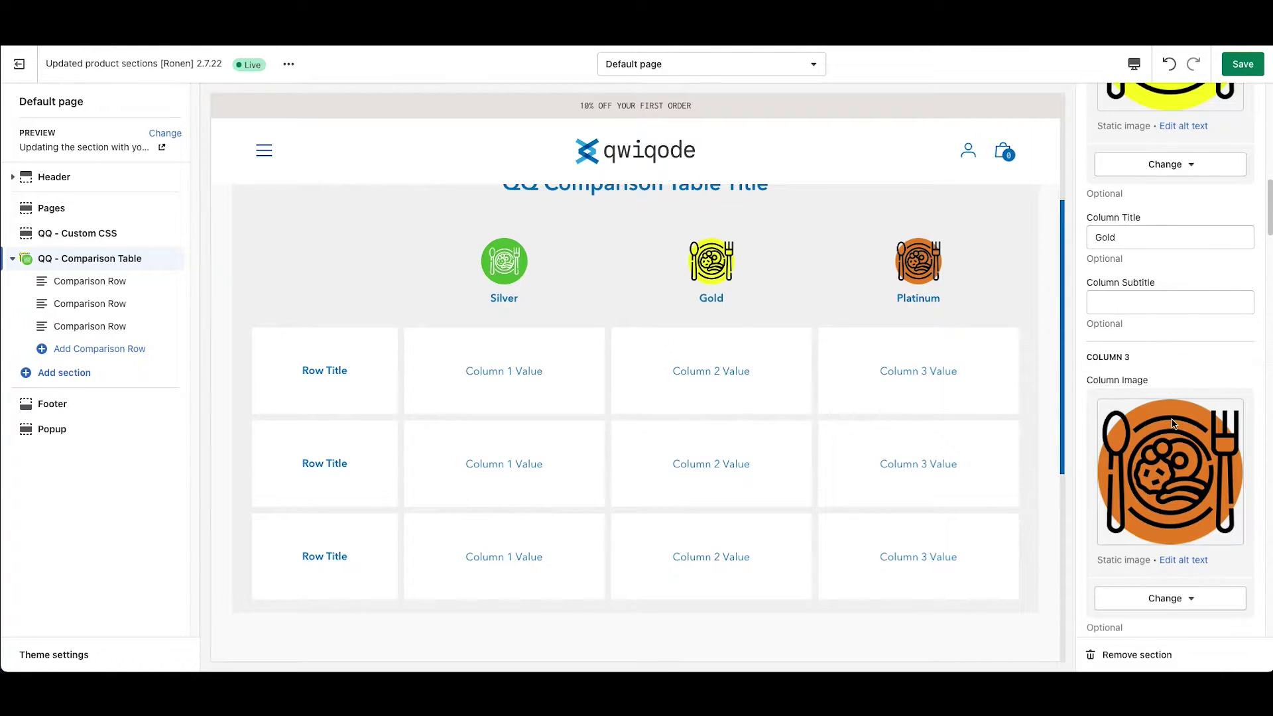
scroll(1139, 420, down, 1)
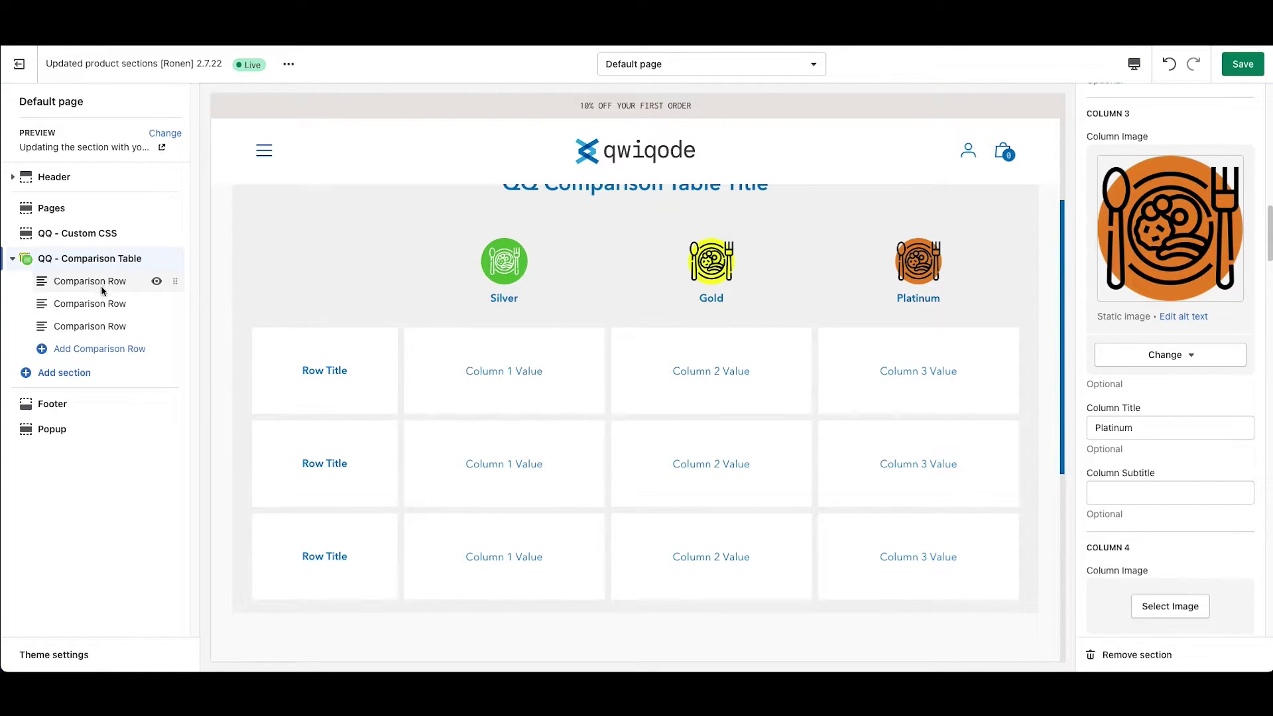
click(97, 350)
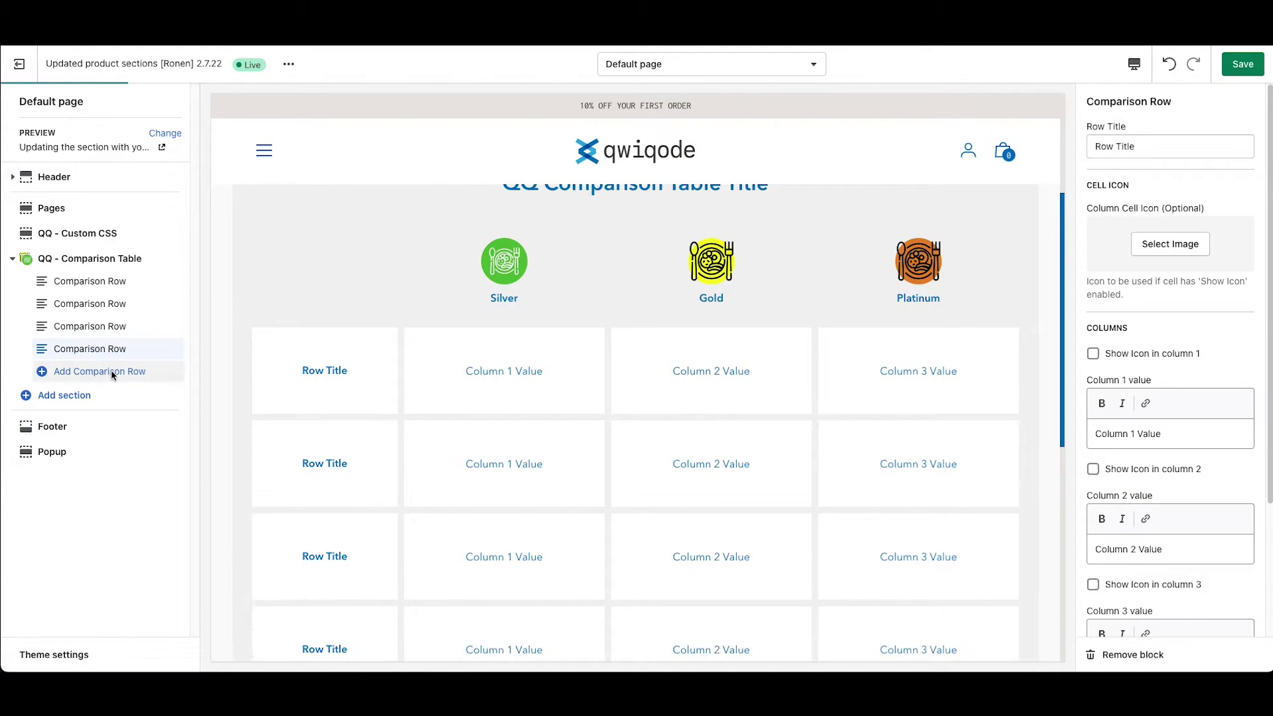
click(114, 371)
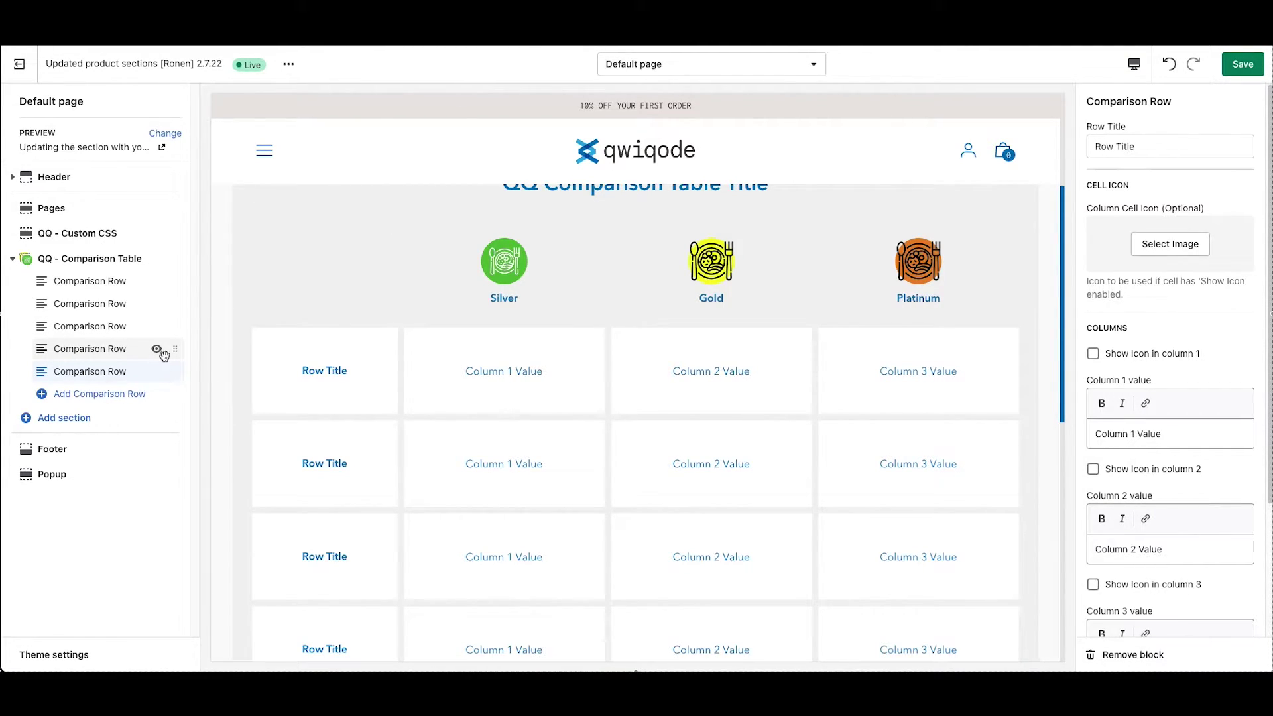
click(129, 352)
click(1126, 655)
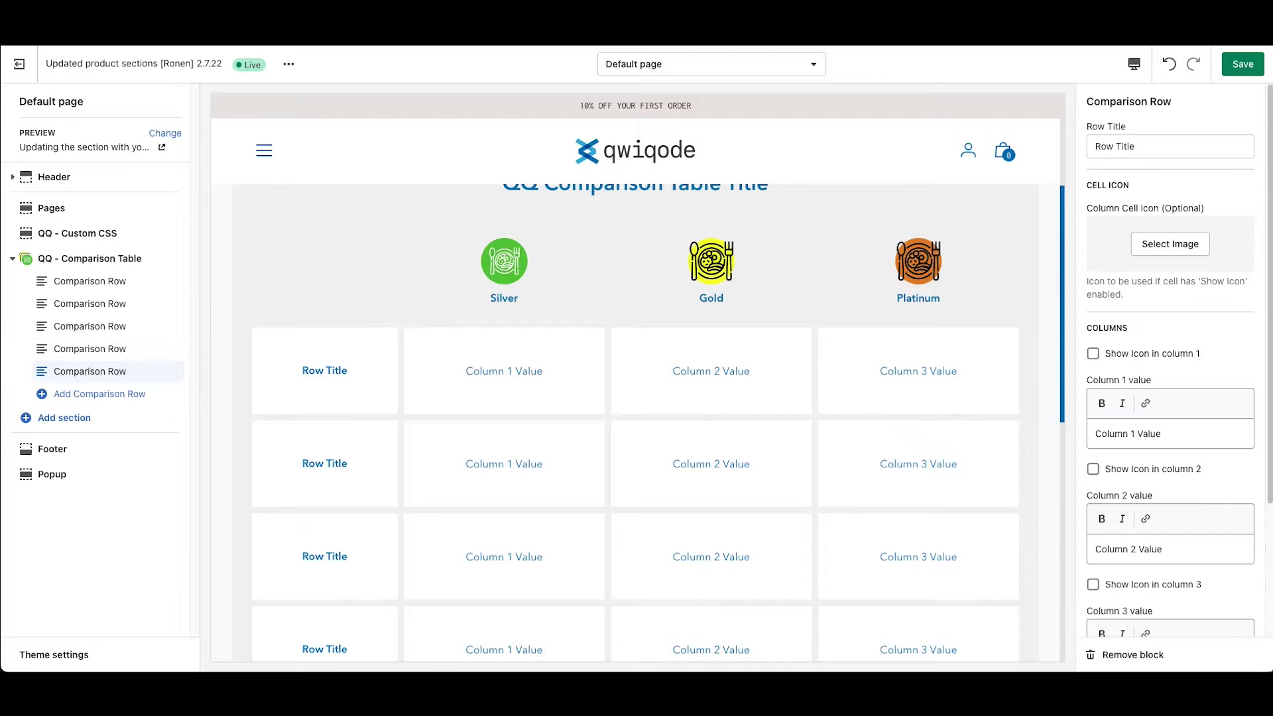
click(1146, 657)
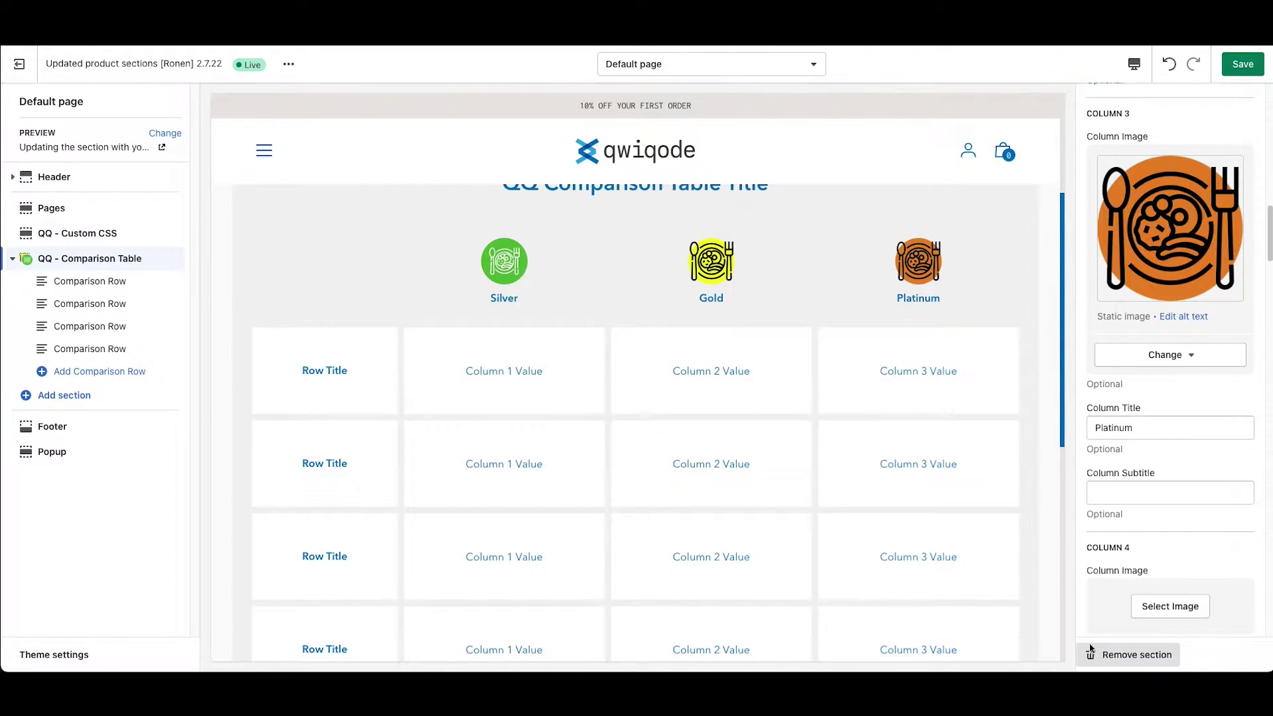
click(100, 349)
click(1133, 654)
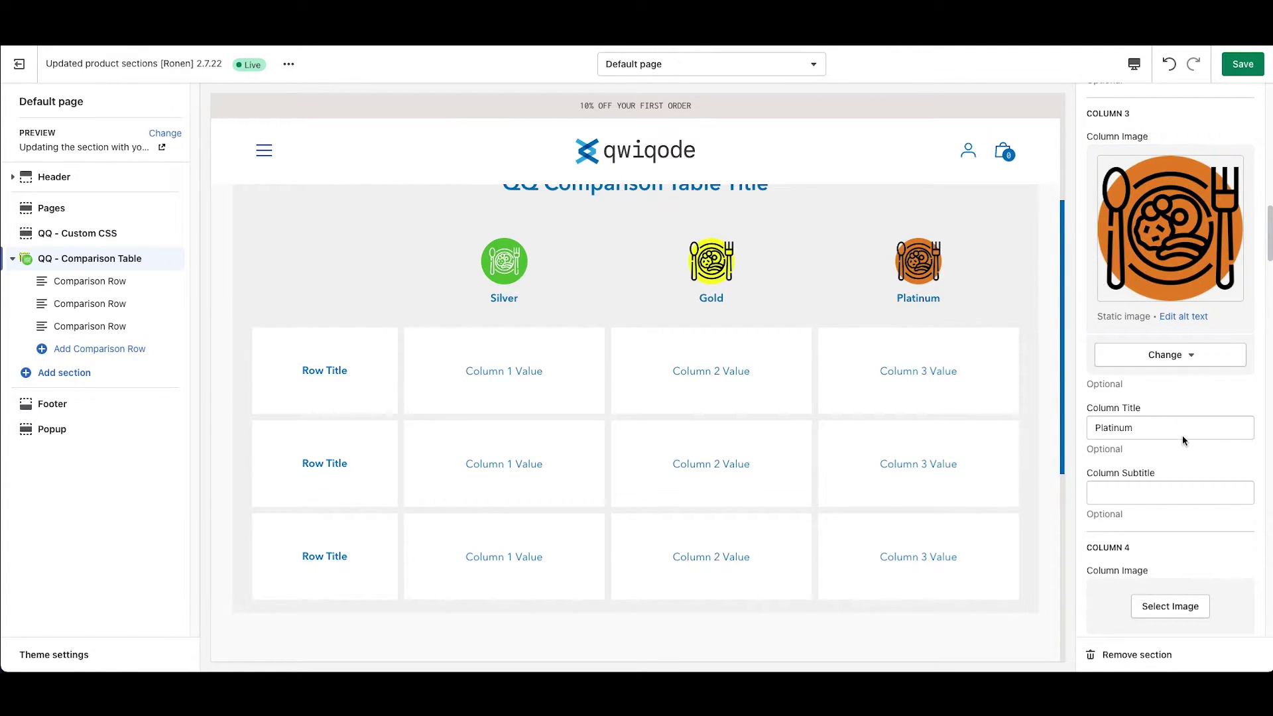
scroll(1183, 435, down, 3)
scroll(1183, 436, down, 2)
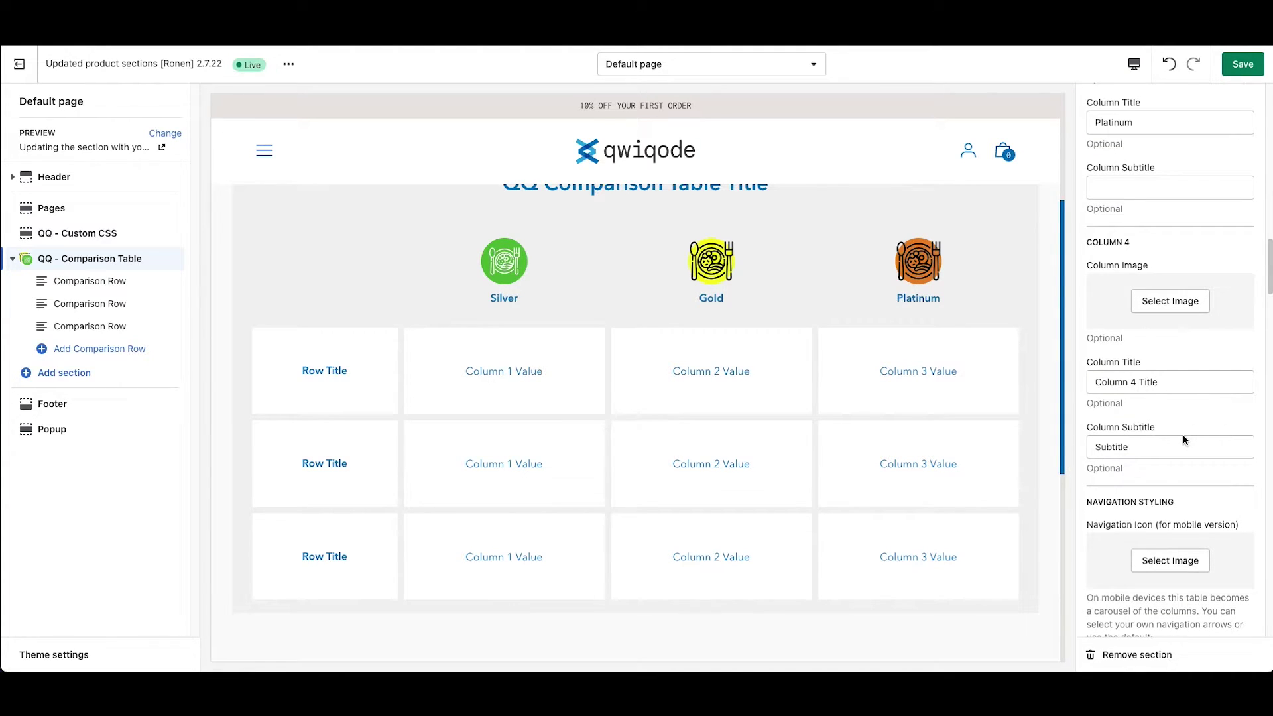
scroll(1184, 438, up, 15)
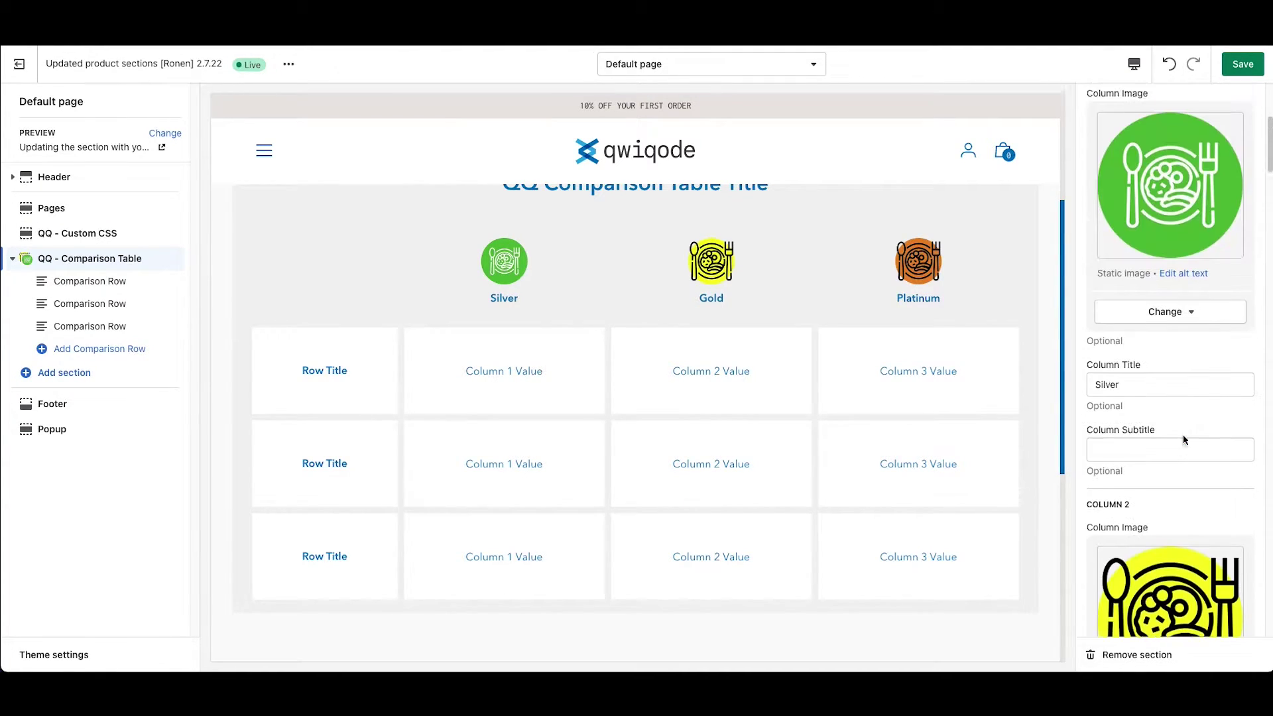
scroll(1184, 435, up, 5)
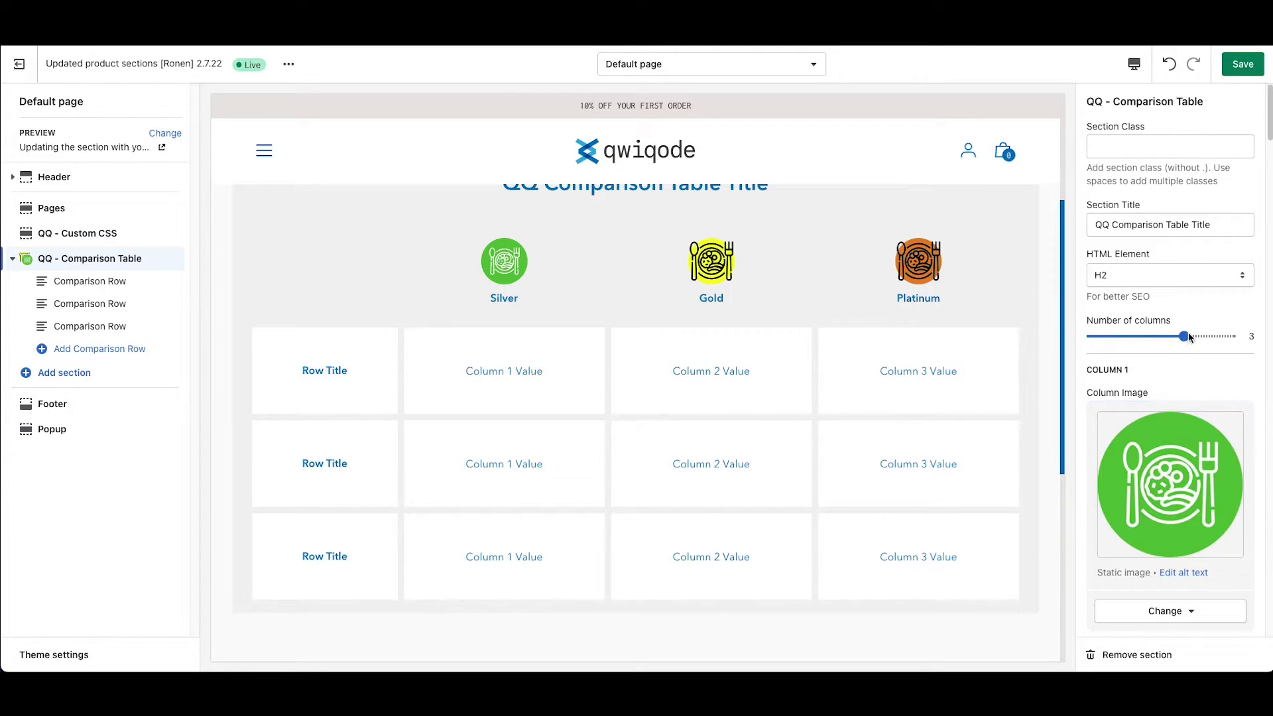
drag(1187, 337, 1225, 340)
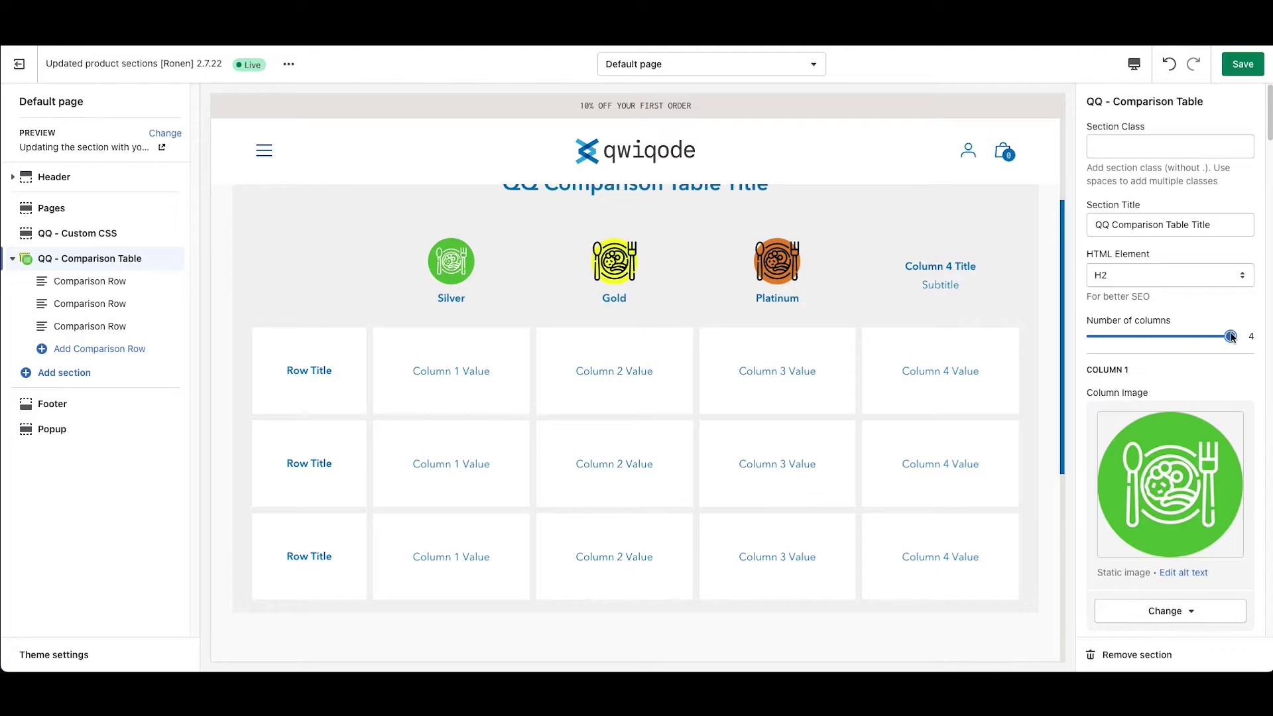
drag(1231, 337, 1190, 338)
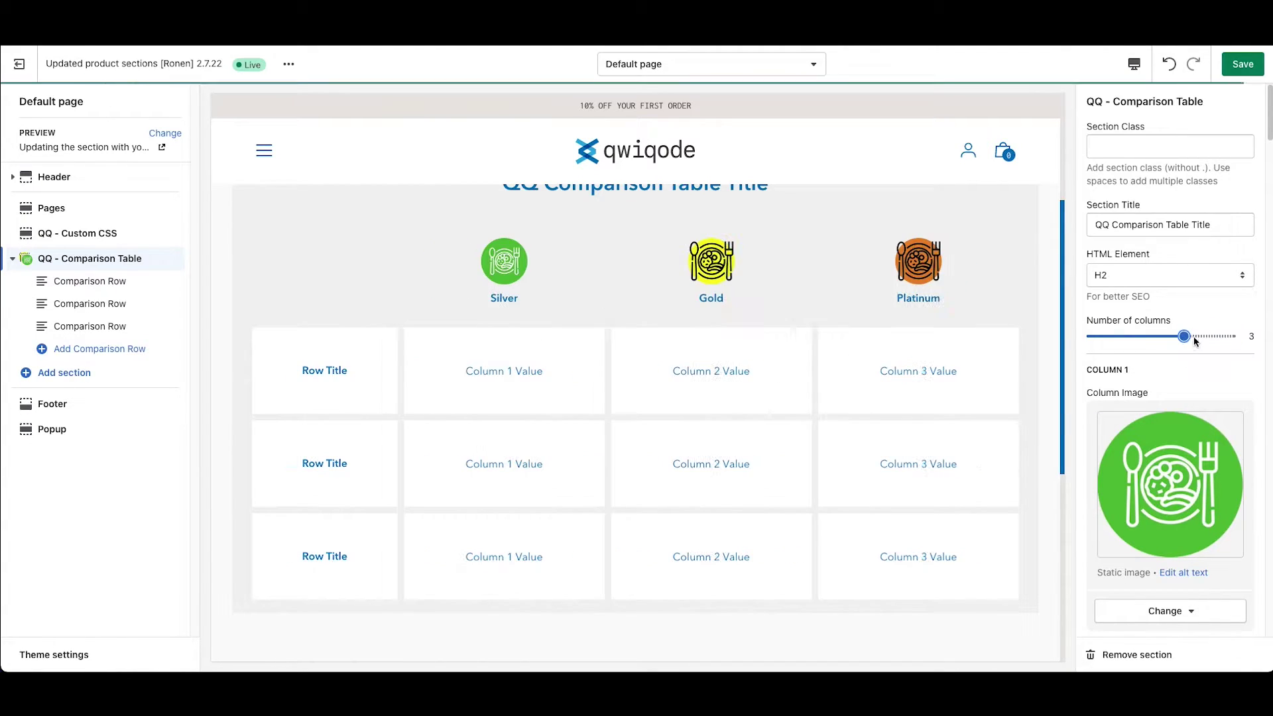
Step: Replace the existing section title text with 'Our plans'
scroll(733, 271, up, 2)
drag(757, 306, 540, 308)
click(1221, 223)
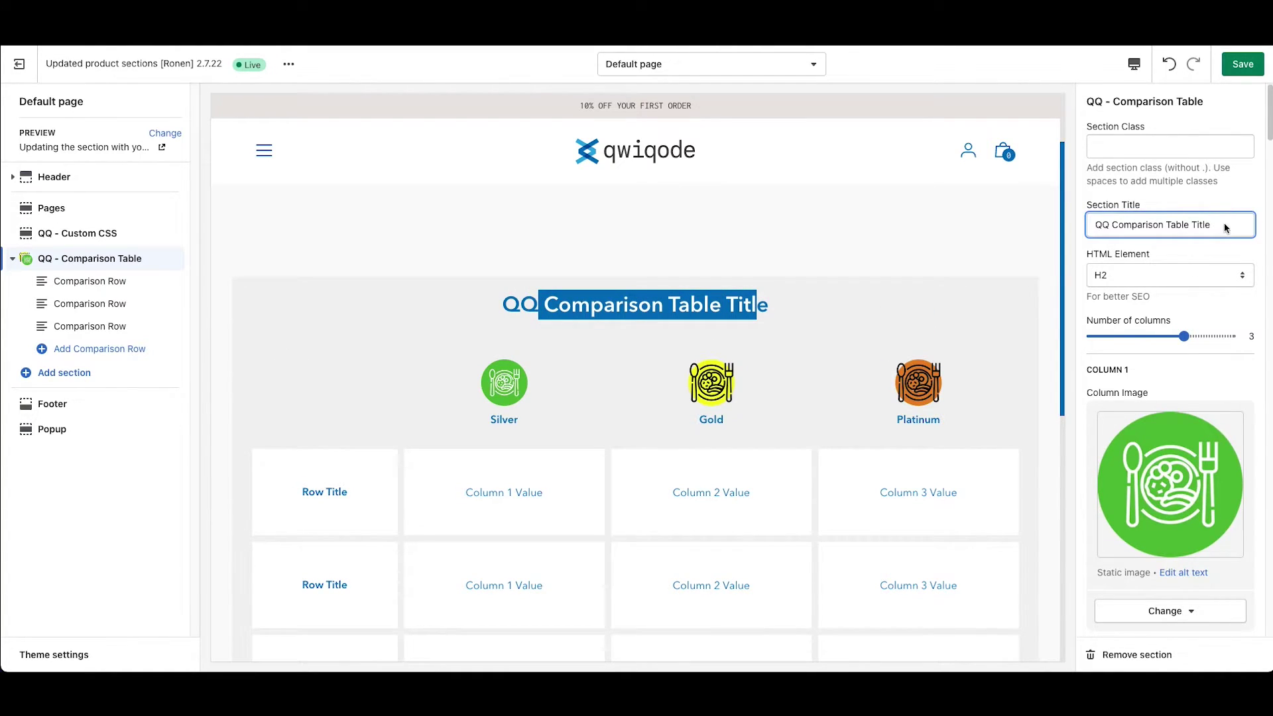
drag(1224, 223, 1079, 219)
text(Our plans)
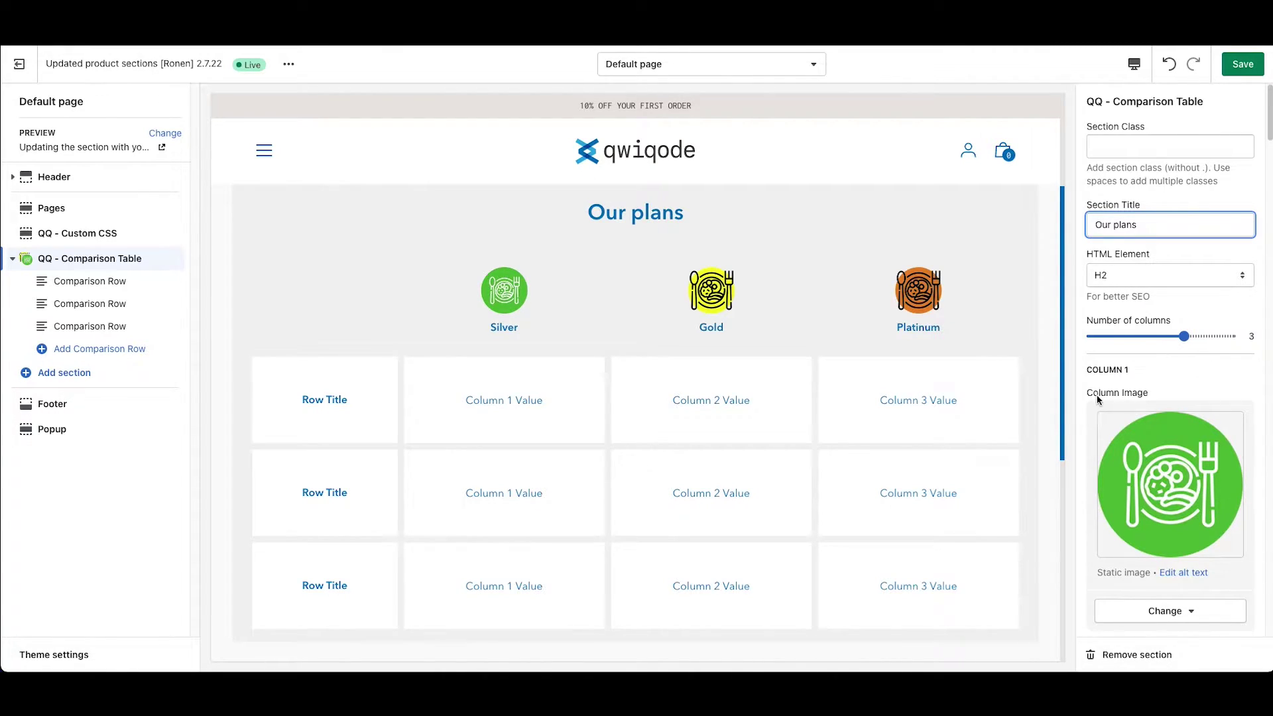
scroll(1099, 398, down, 2)
scroll(1098, 399, down, 10)
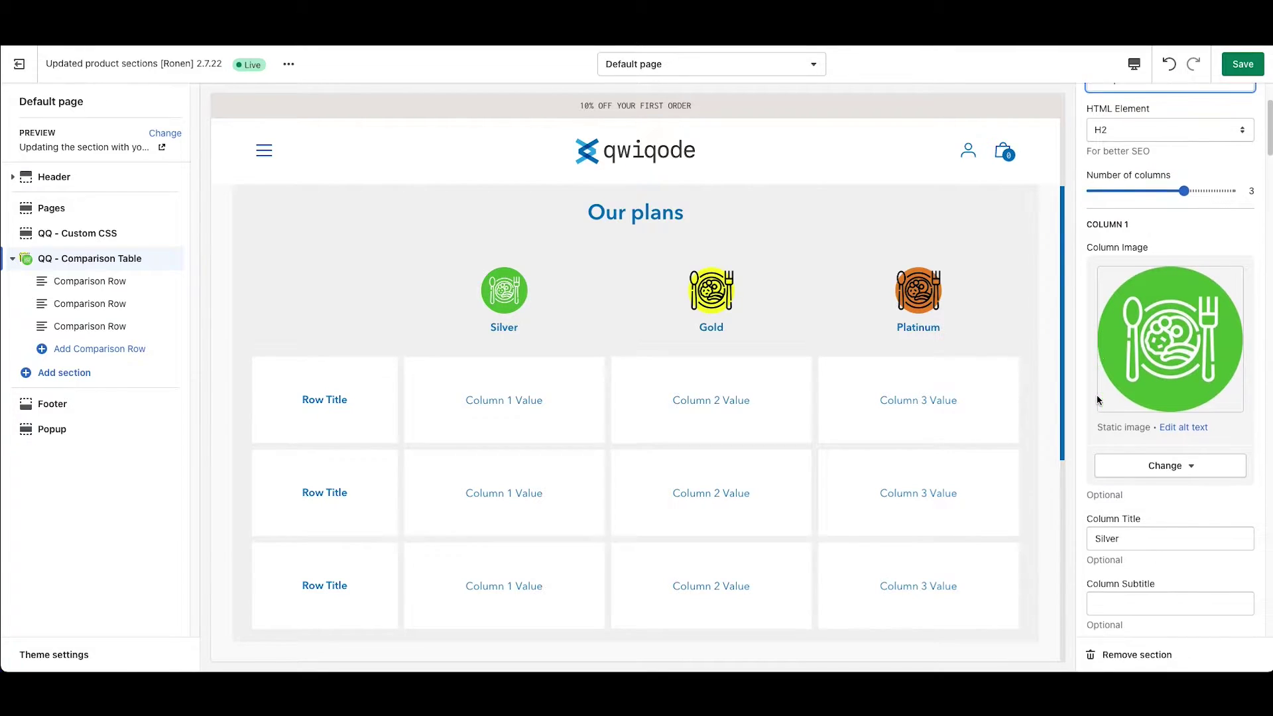
scroll(1098, 397, down, 10)
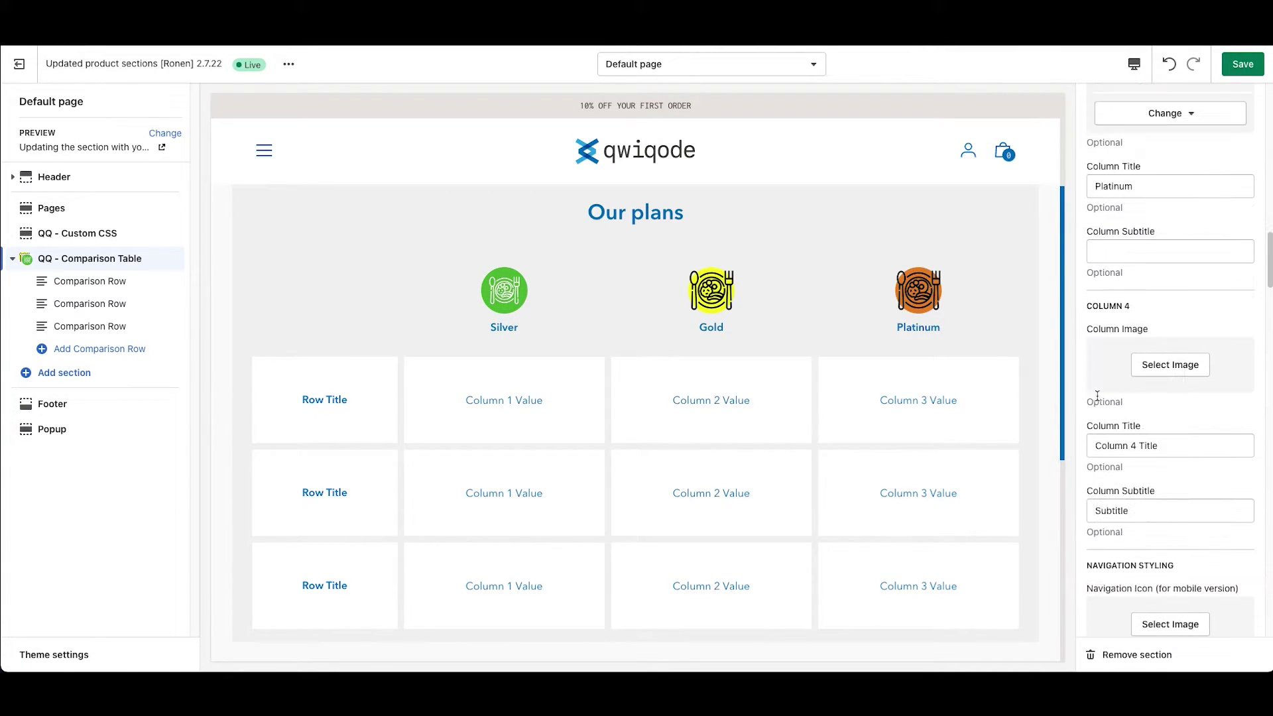
scroll(1098, 396, down, 5)
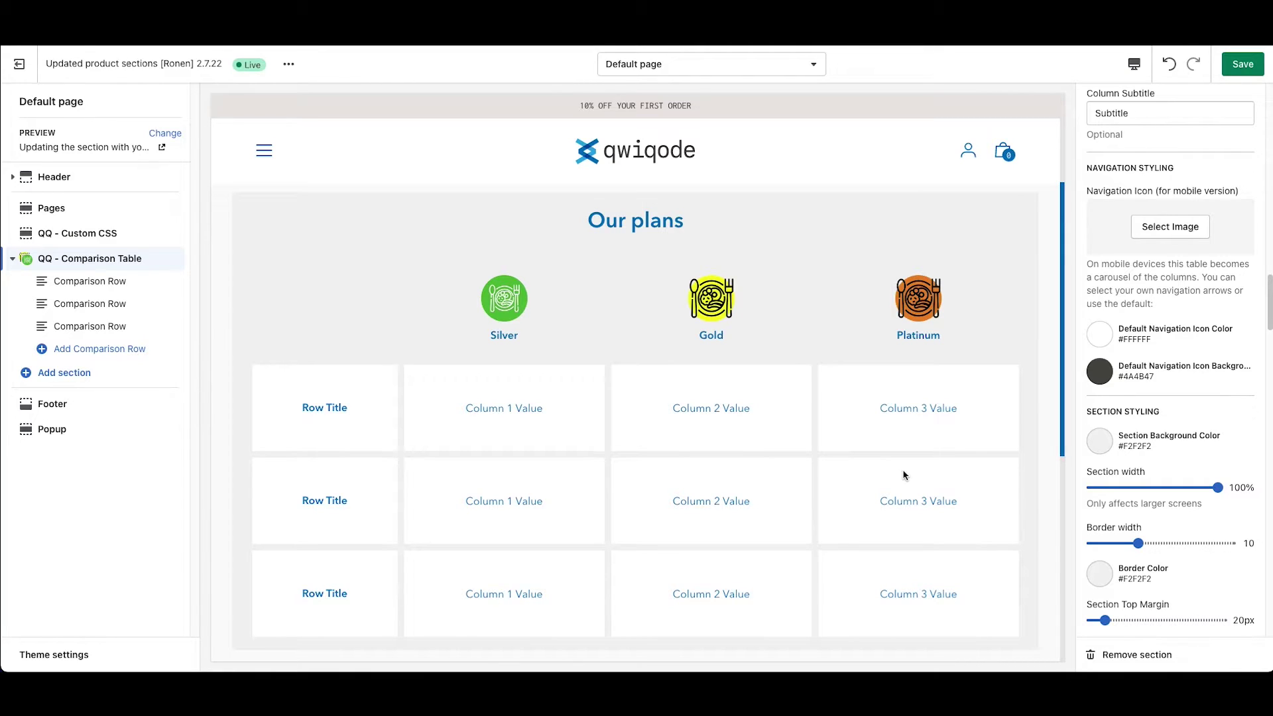
Step: Preview the page at mobile size and advance the carousel to the Gold column
click(1132, 62)
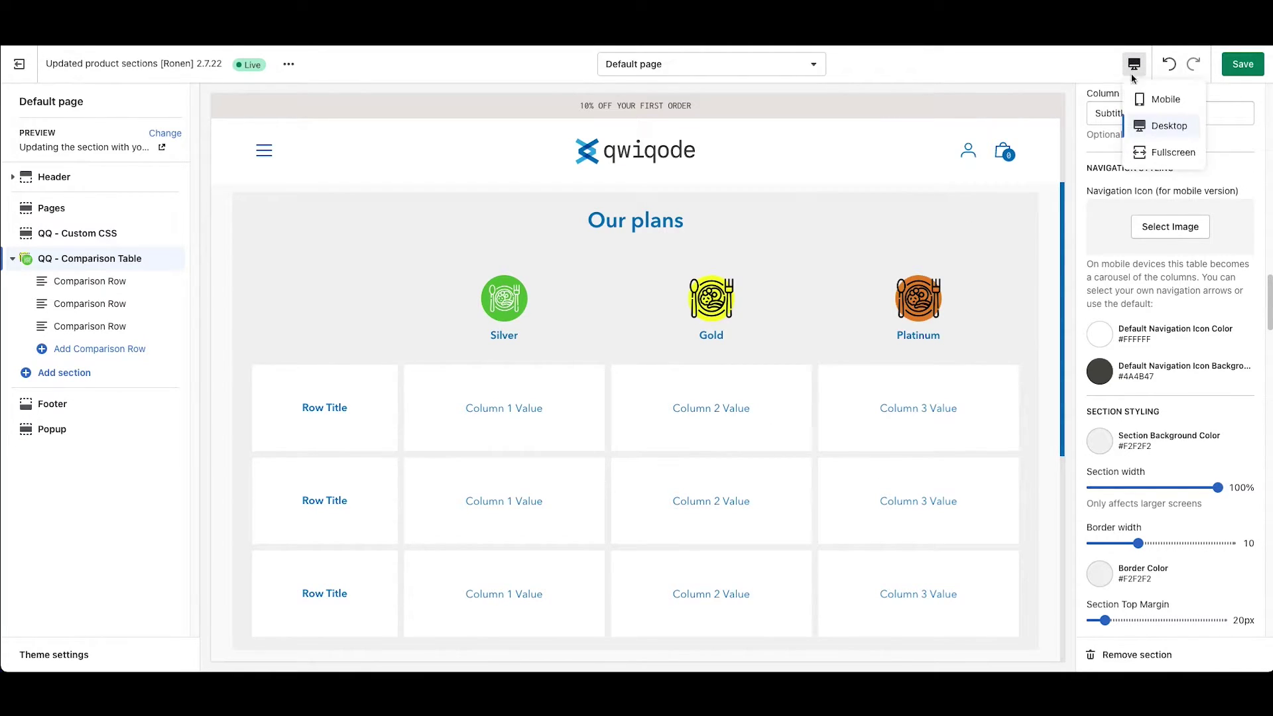
click(1155, 104)
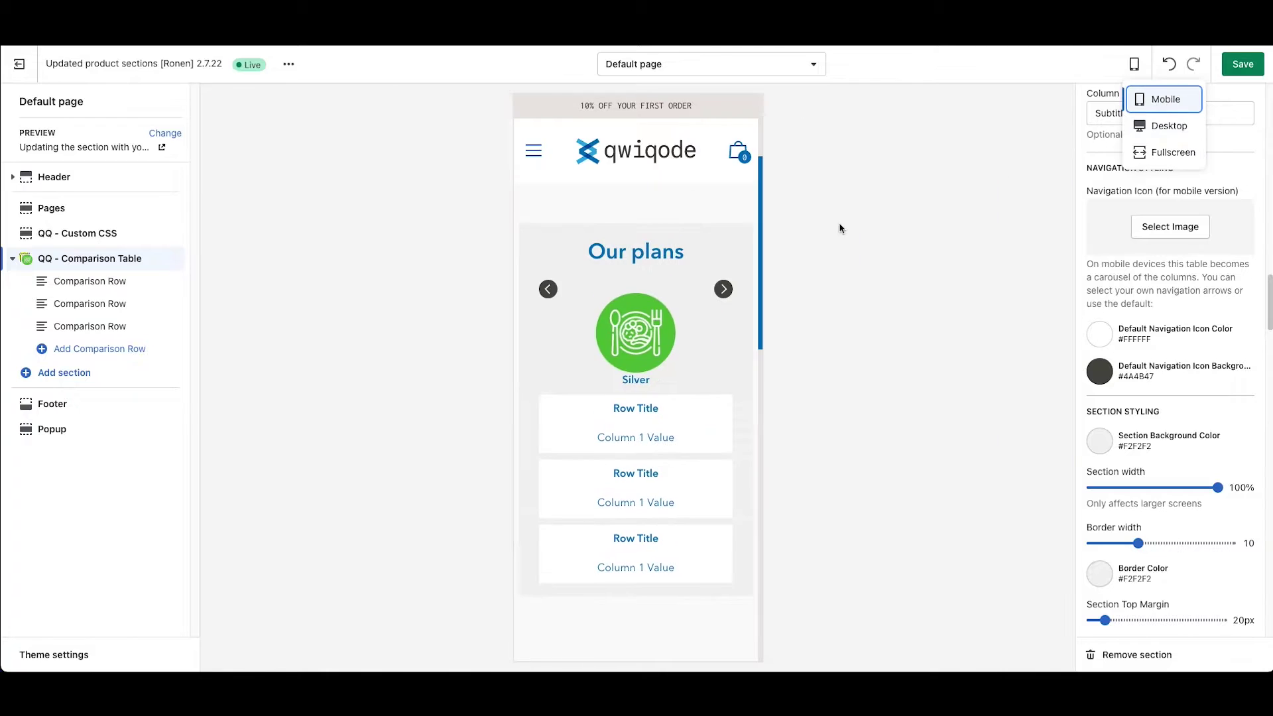
scroll(663, 305, down, 1)
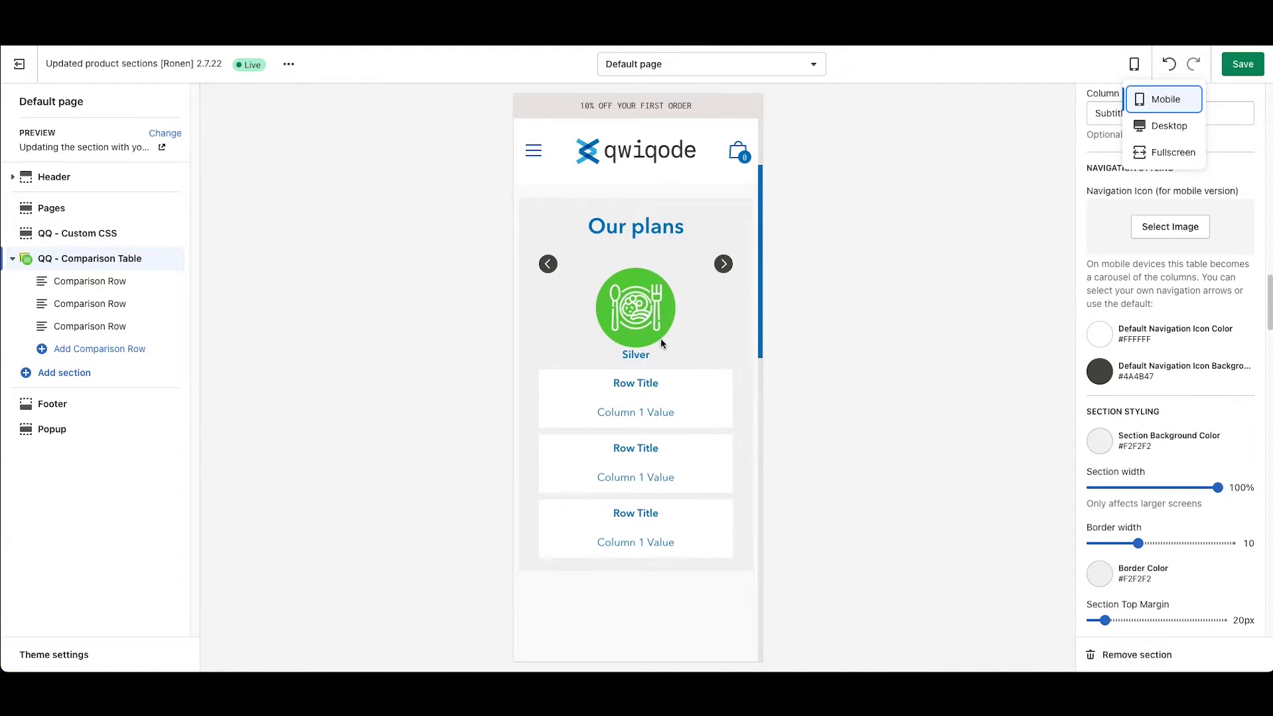
click(724, 264)
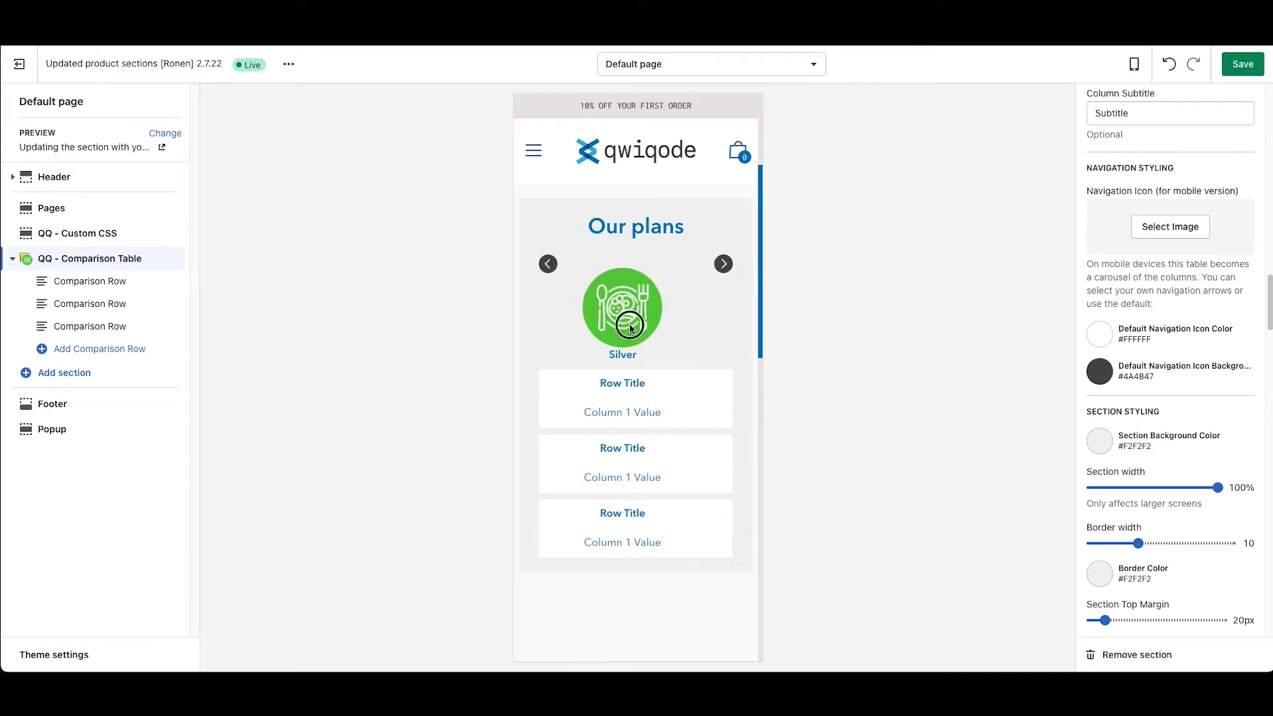
Step: Set the carousel arrow icon colour to #373833 on a #FFFFFF background
drag(1175, 170, 1088, 171)
click(1156, 174)
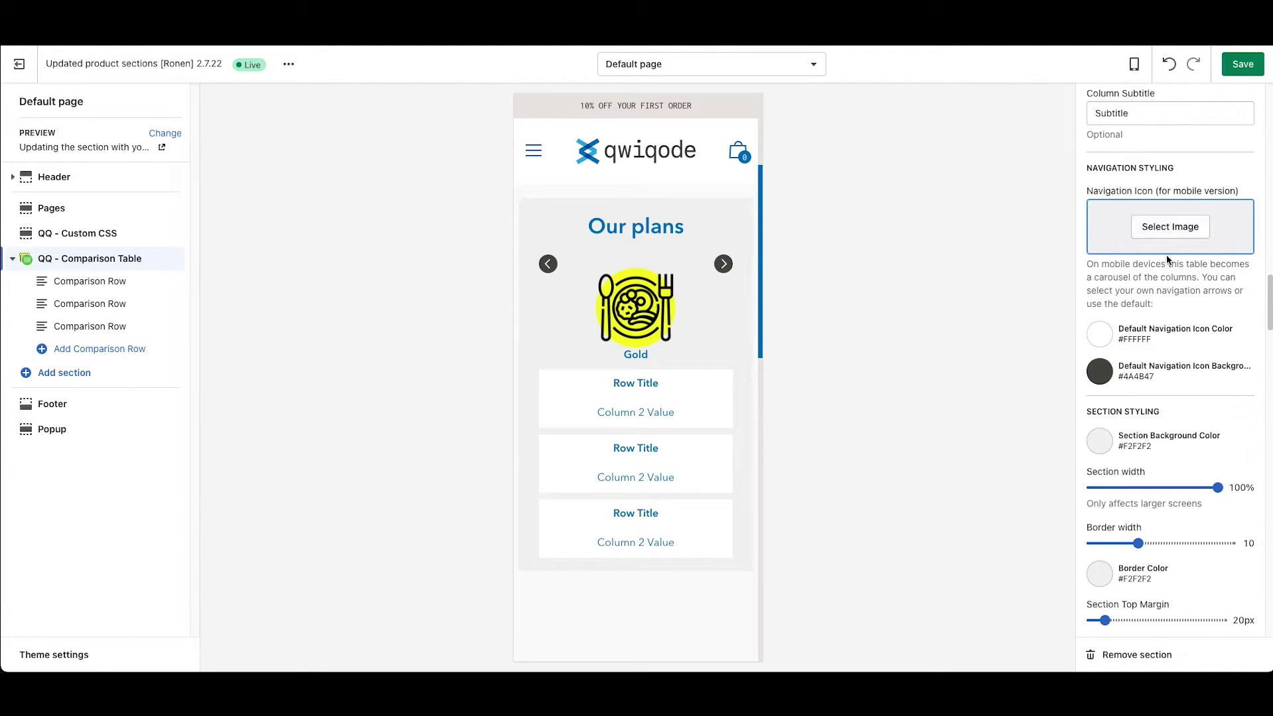
scroll(1174, 371, down, 1)
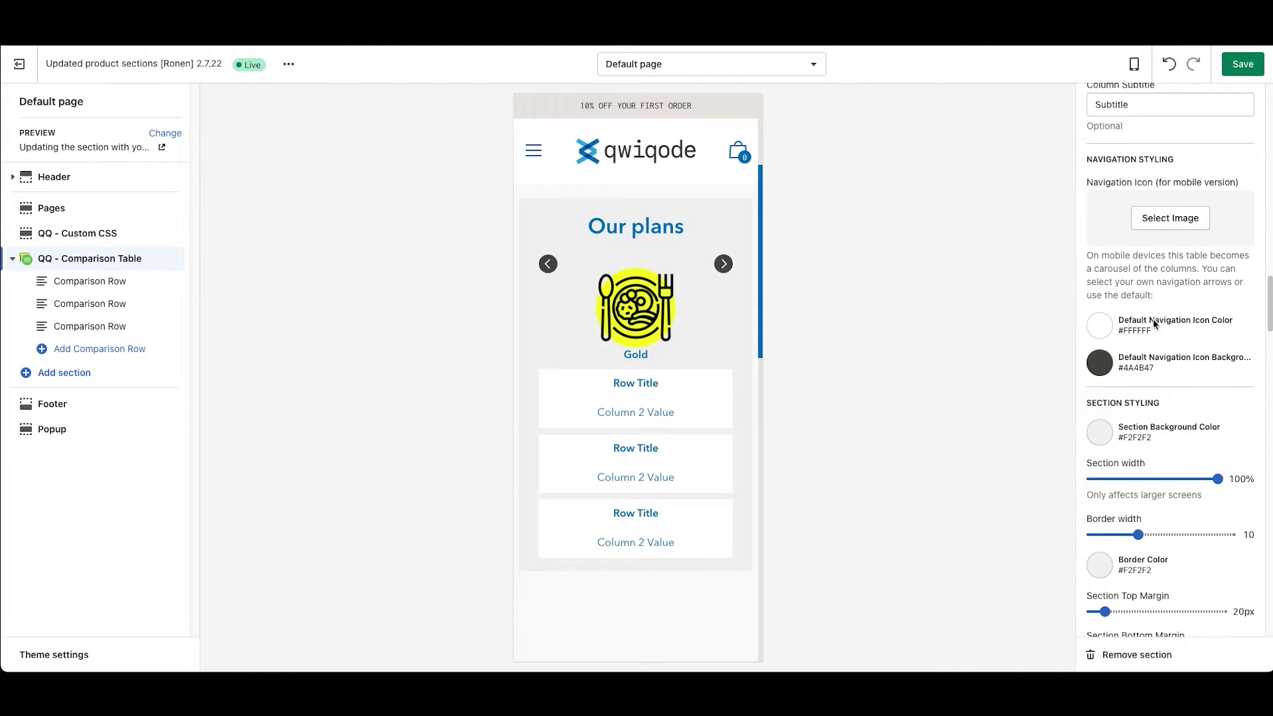
click(1101, 327)
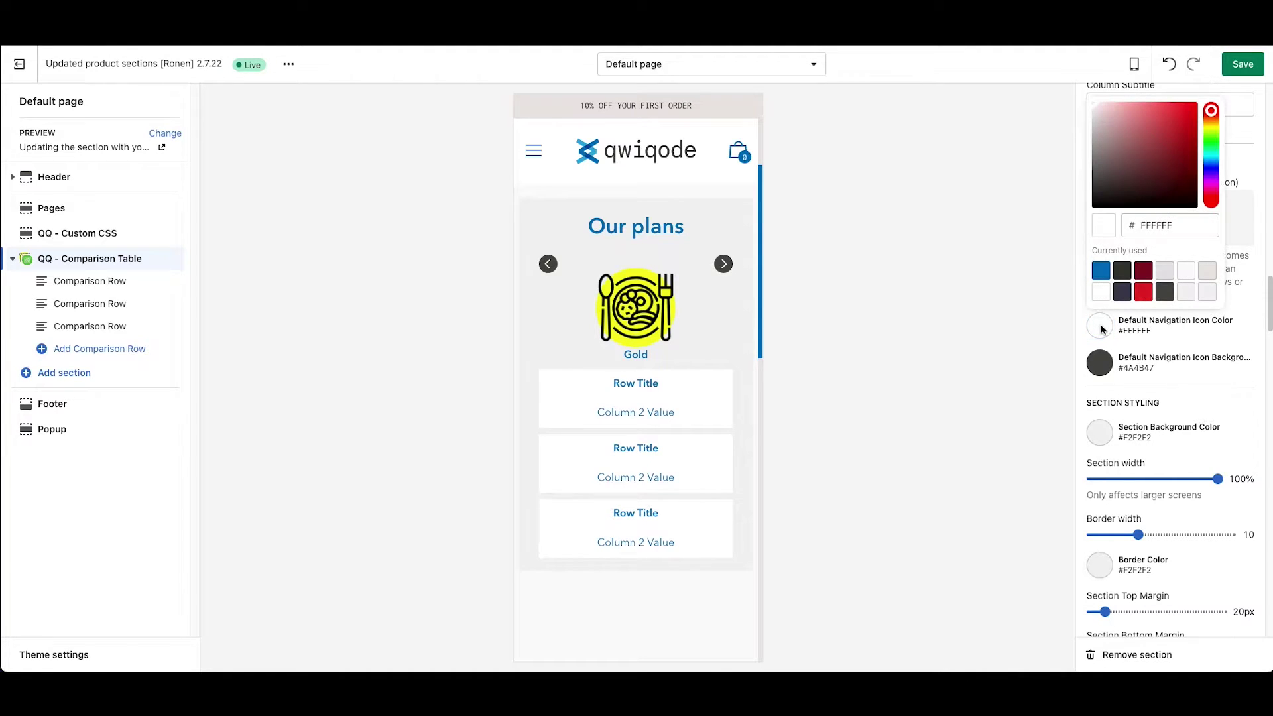
click(1123, 272)
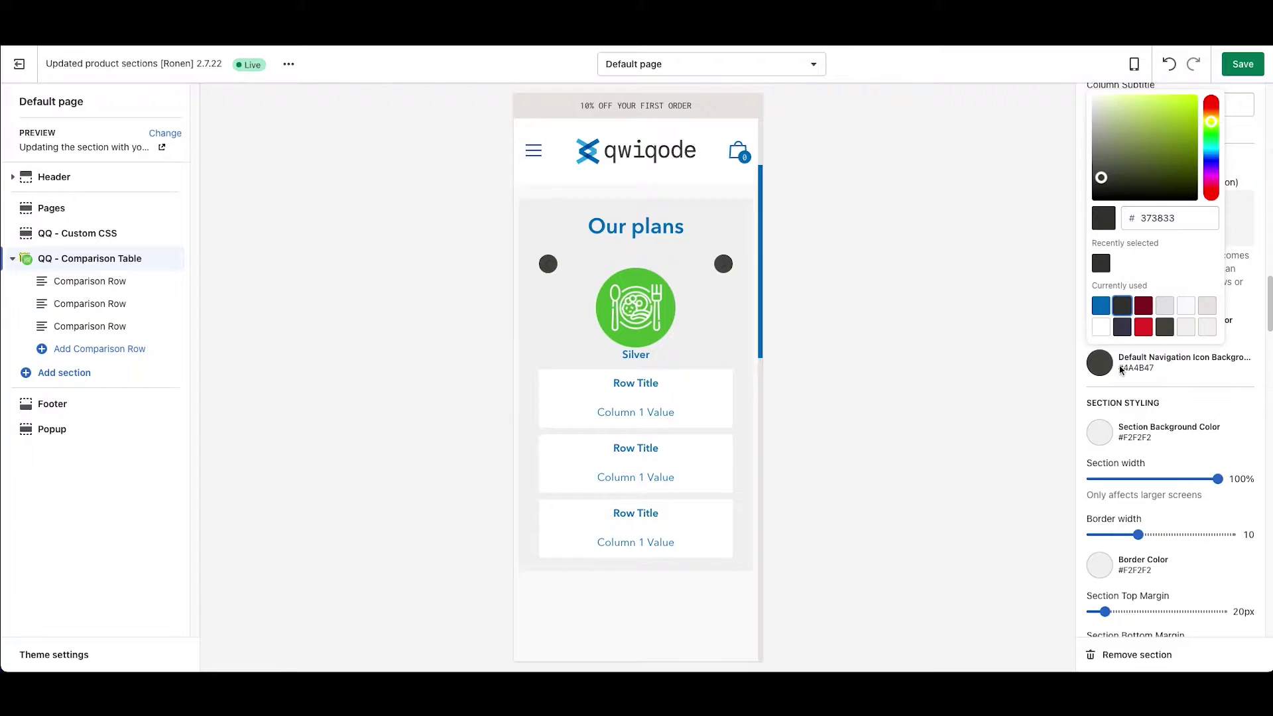
click(1096, 366)
click(1100, 329)
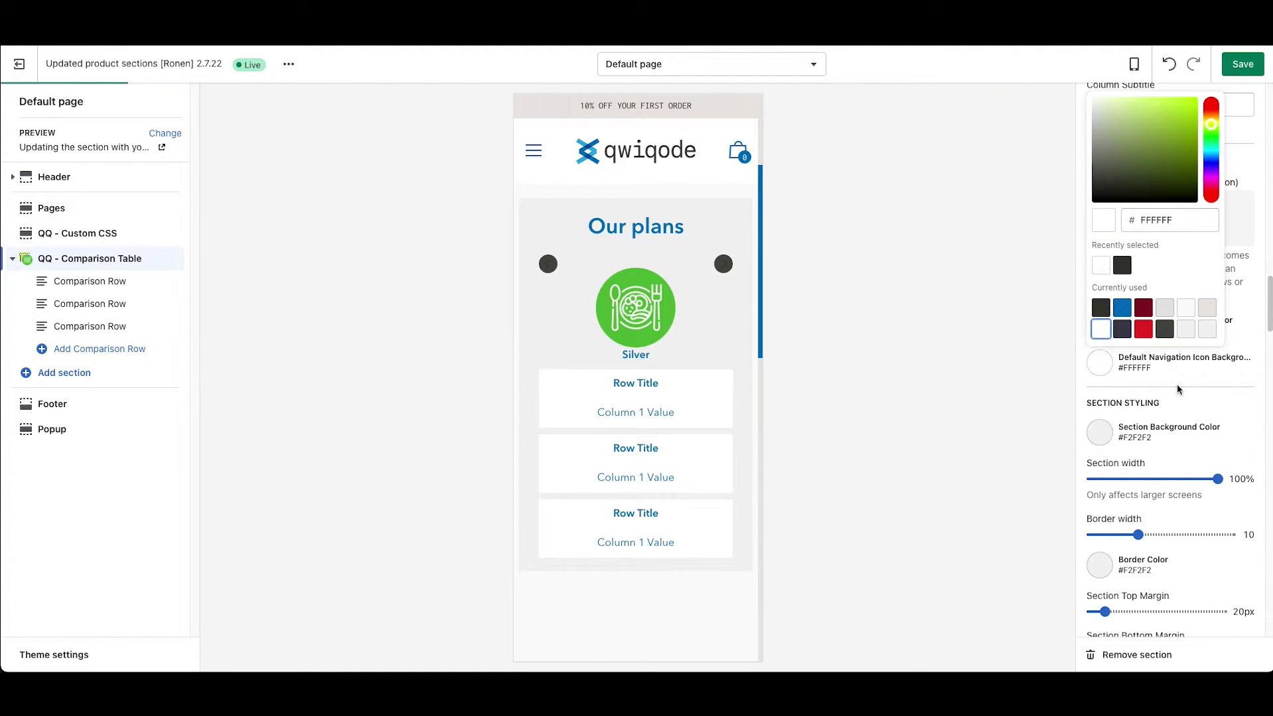
click(1101, 364)
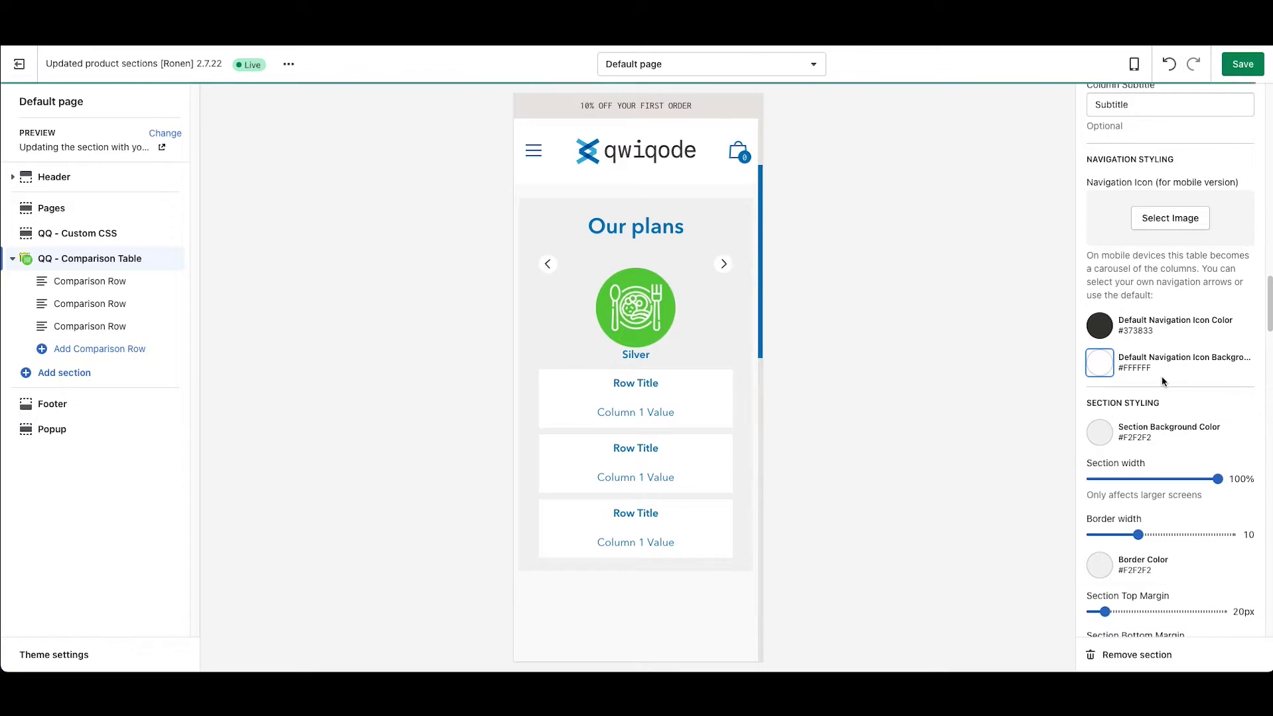
scroll(1160, 407, down, 3)
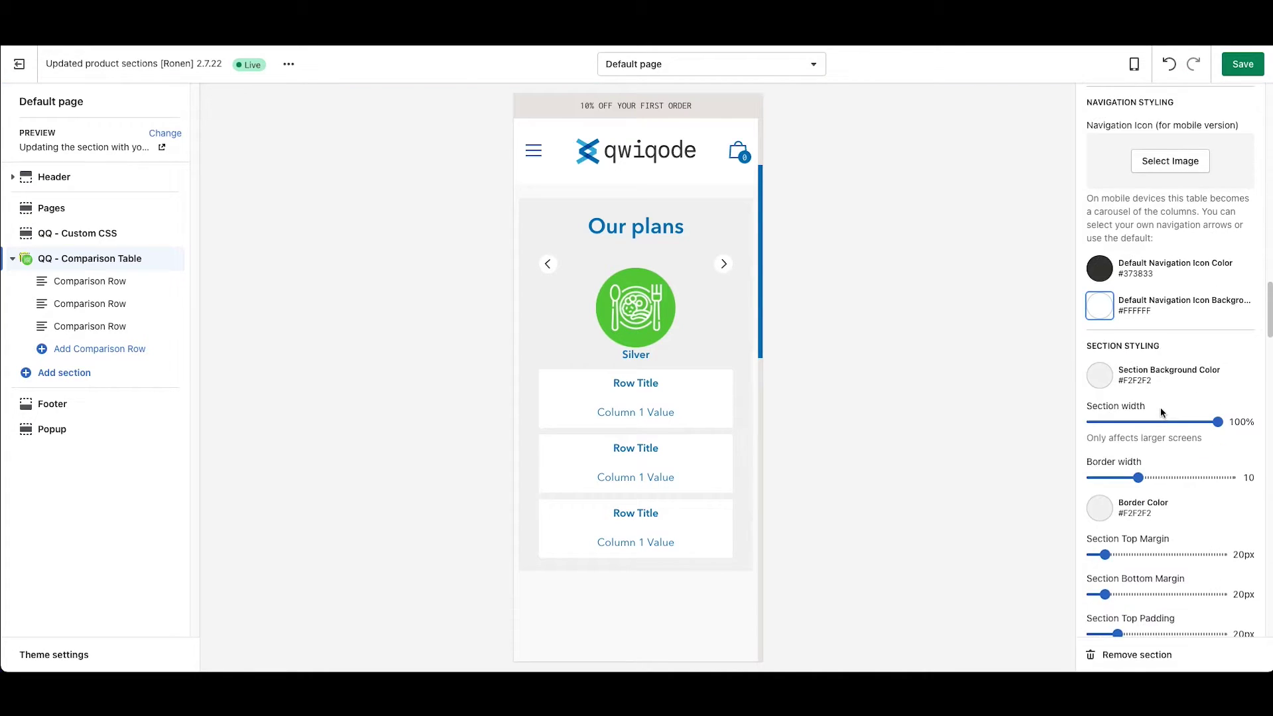
Step: Switch the preview to desktop and set the section background to #EAE6E3
click(1135, 64)
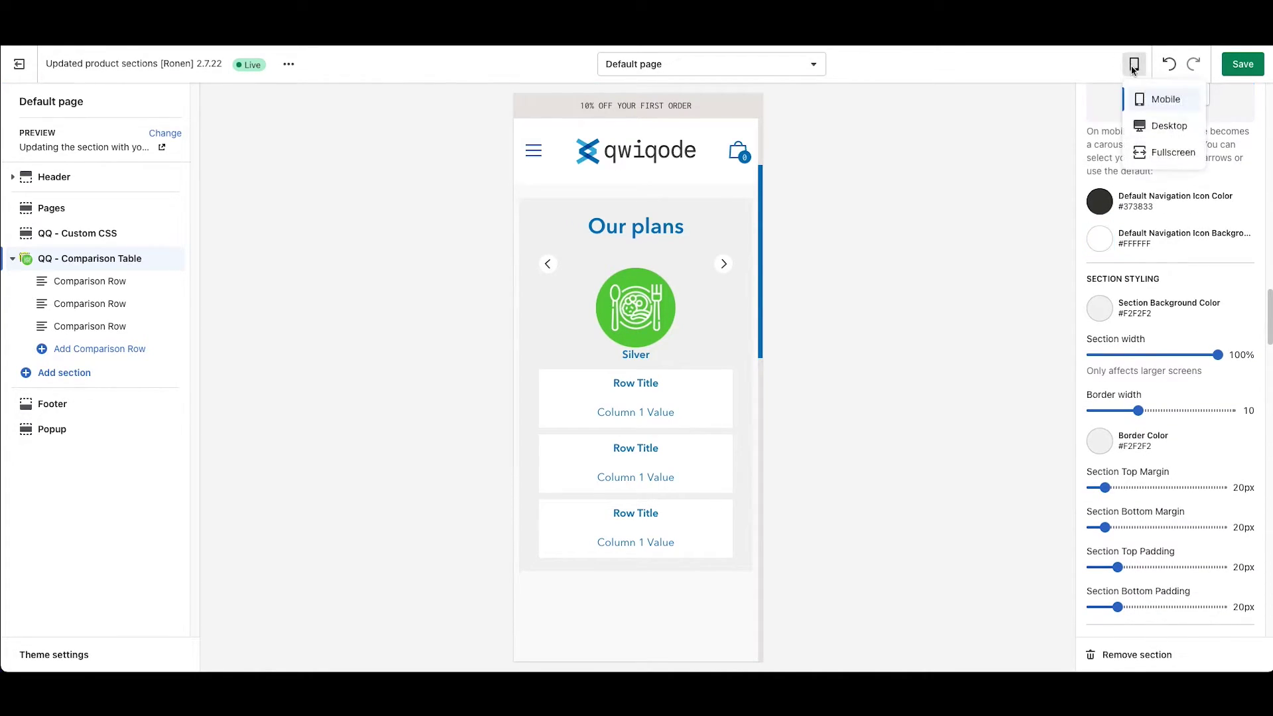
click(1157, 126)
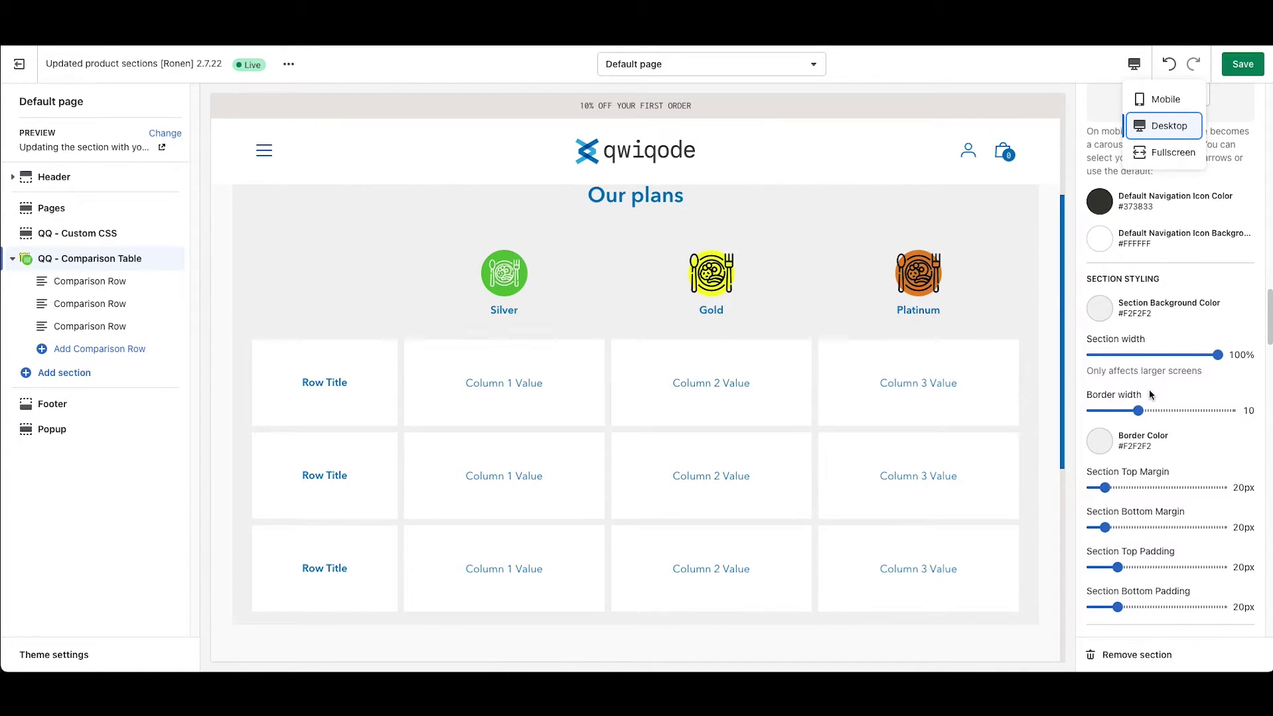
scroll(1148, 391, down, 1)
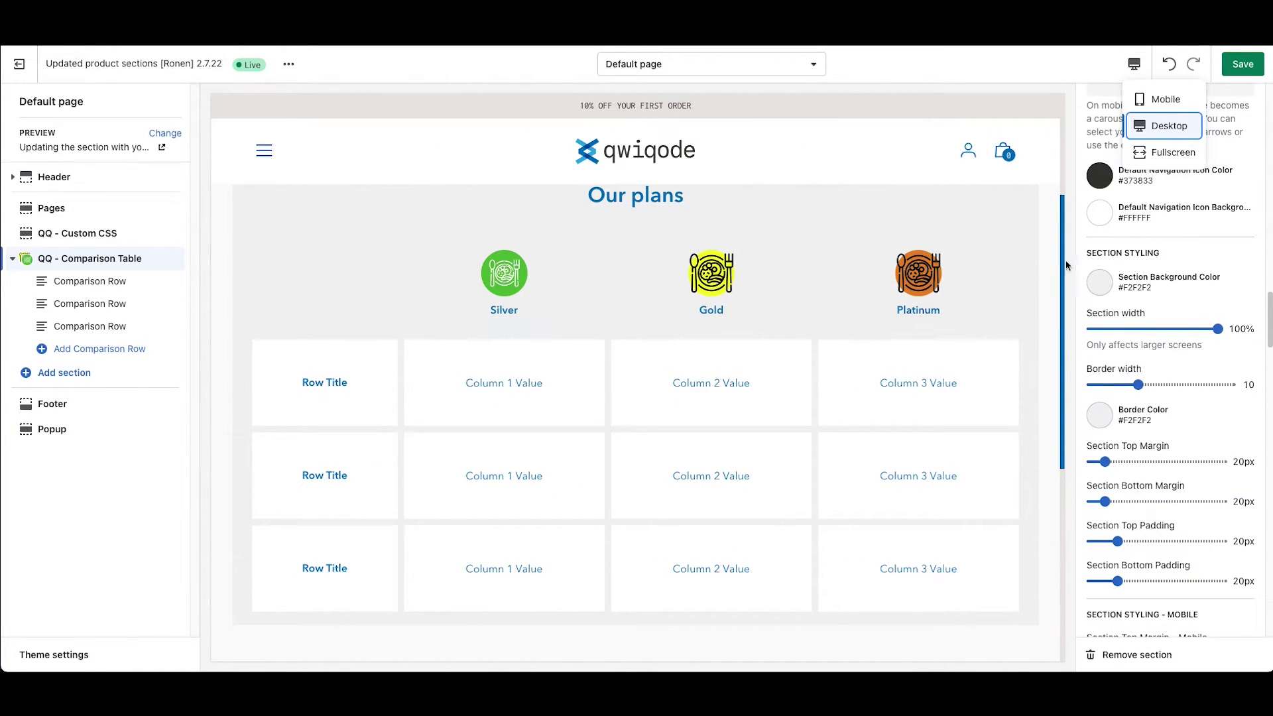
click(1100, 282)
click(1106, 538)
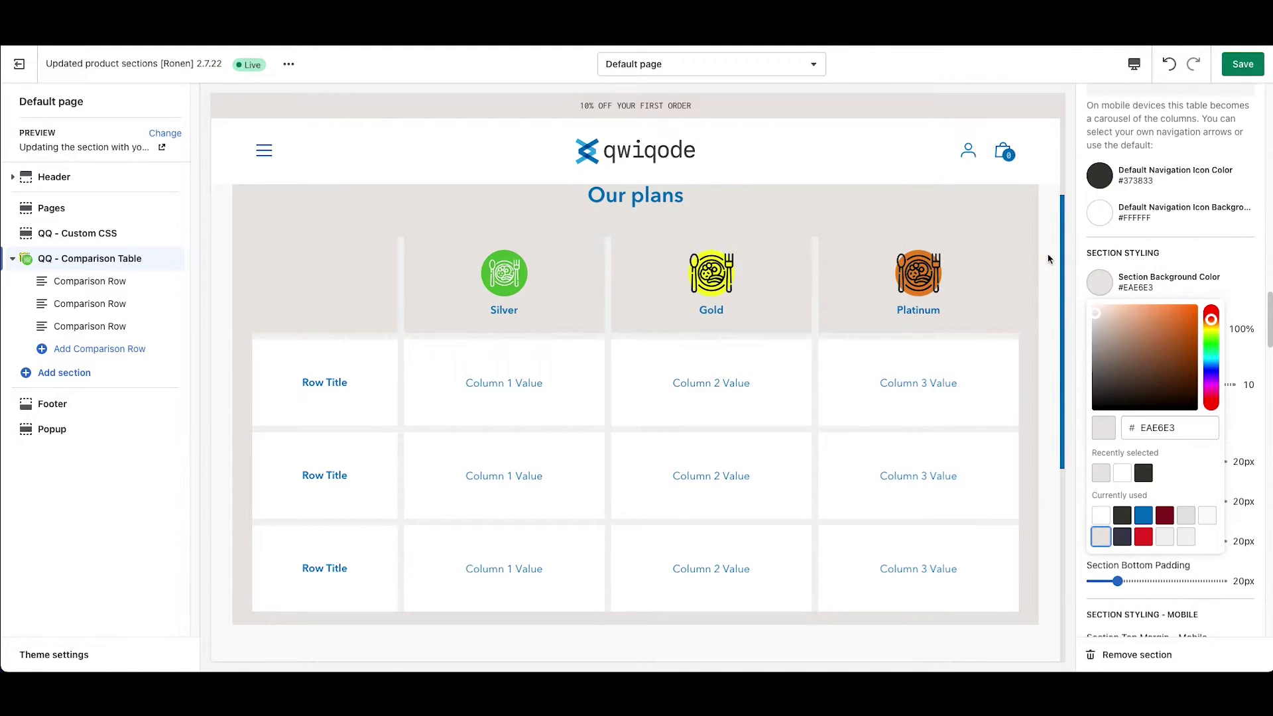
click(879, 278)
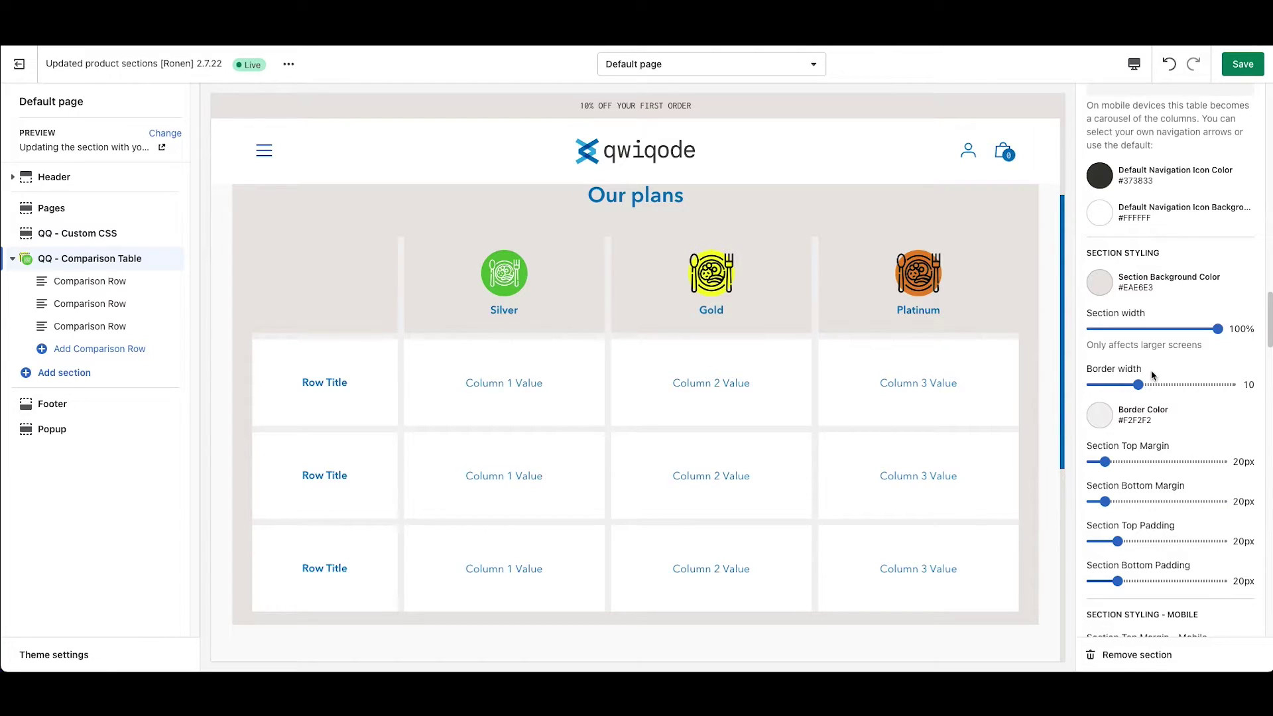
Step: Set the table cell border colour to #EAE6E3 and thin the borders
scroll(1159, 369, down, 1)
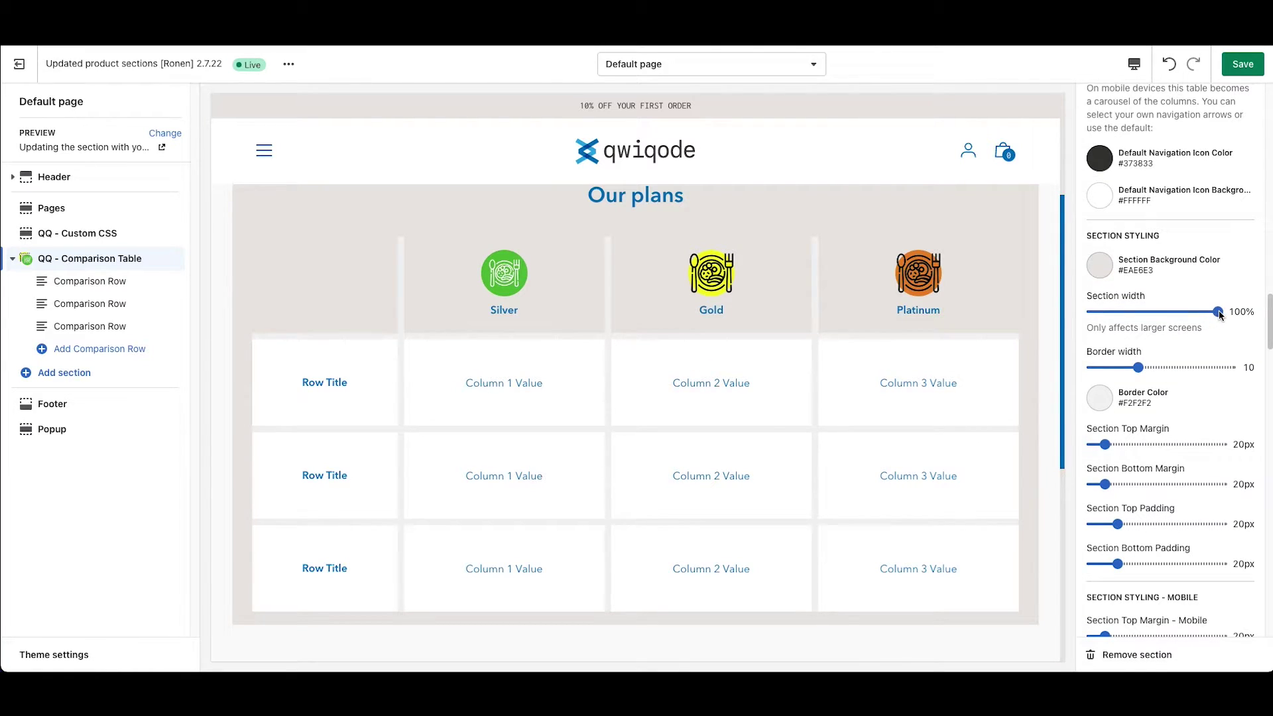
drag(1219, 312, 1260, 323)
drag(1138, 367, 1171, 369)
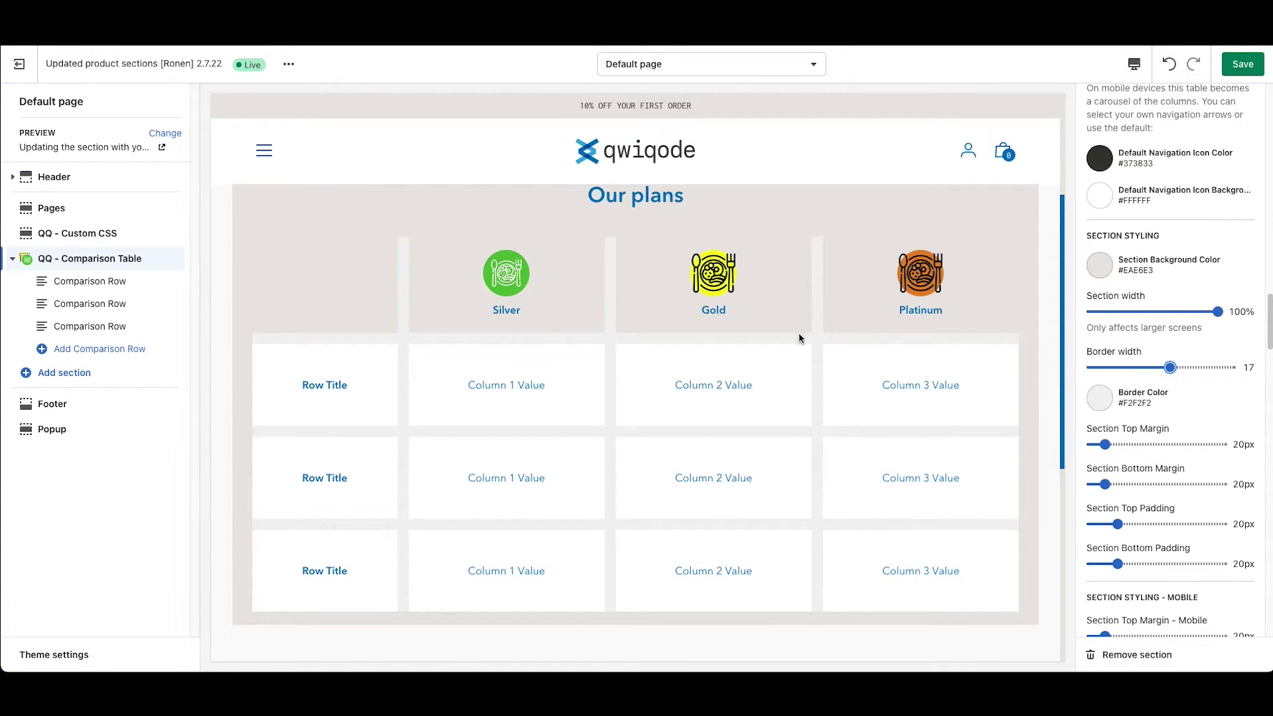
click(1101, 399)
click(1103, 306)
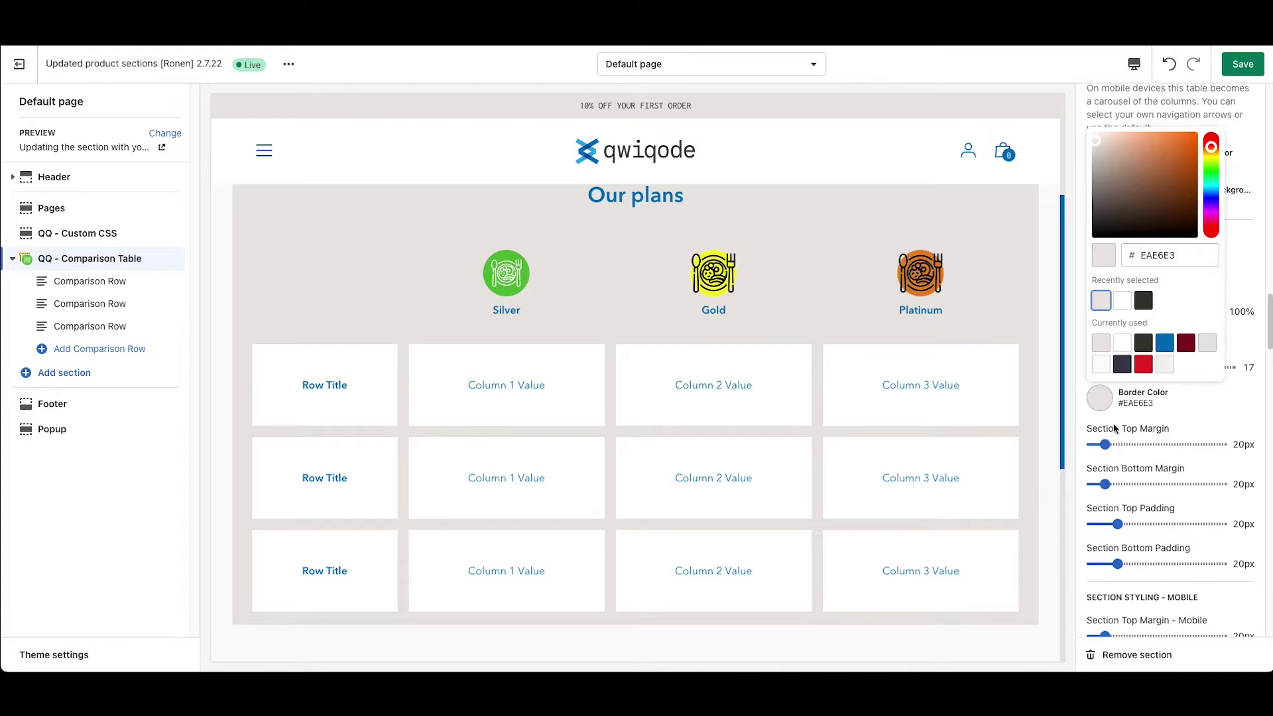
click(1185, 399)
drag(1168, 367, 1097, 368)
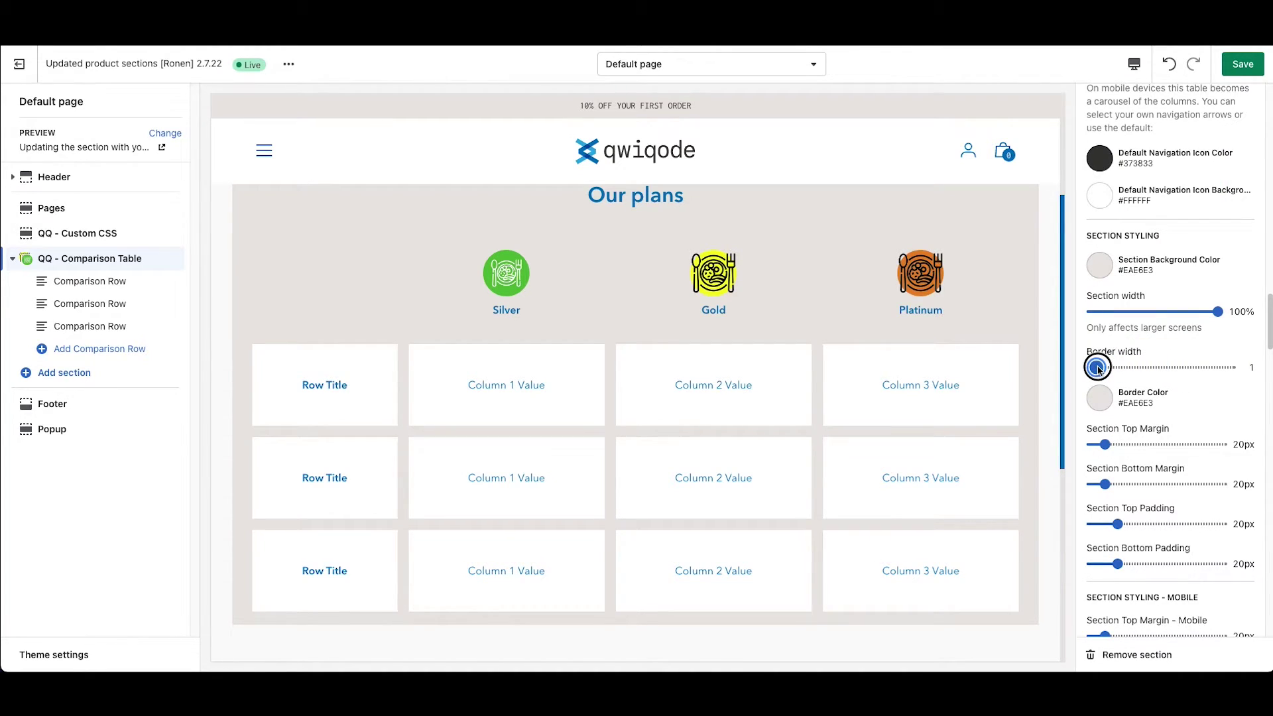
Step: After briefly clearing background and borders, settle on border width 2 with #EAE6E3 background
click(1100, 298)
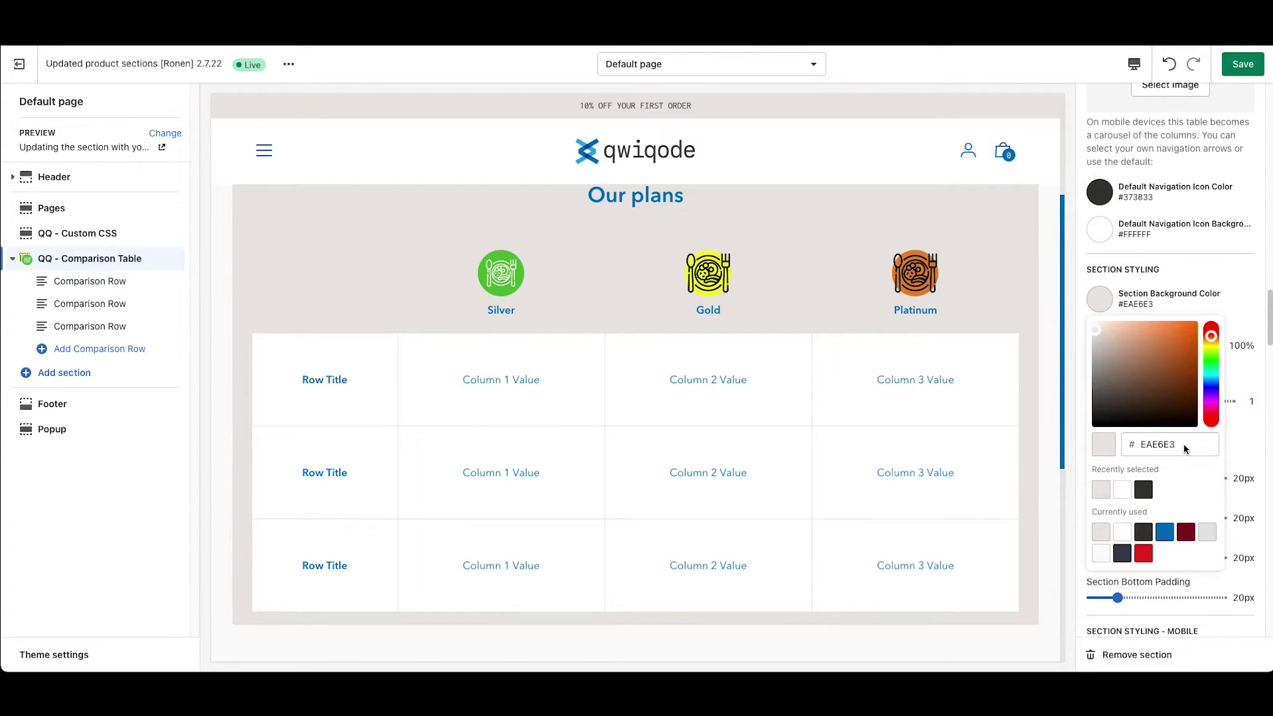
drag(1185, 444, 1117, 448)
key(BackSpace)
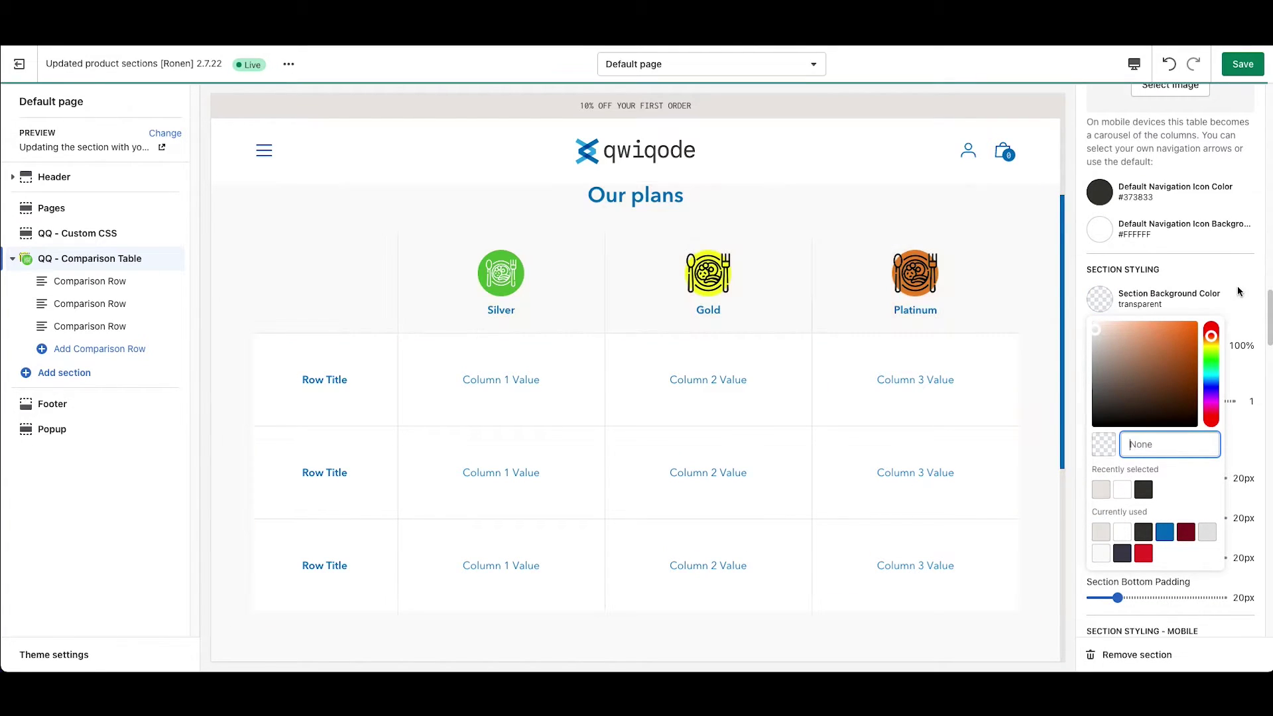
click(1236, 284)
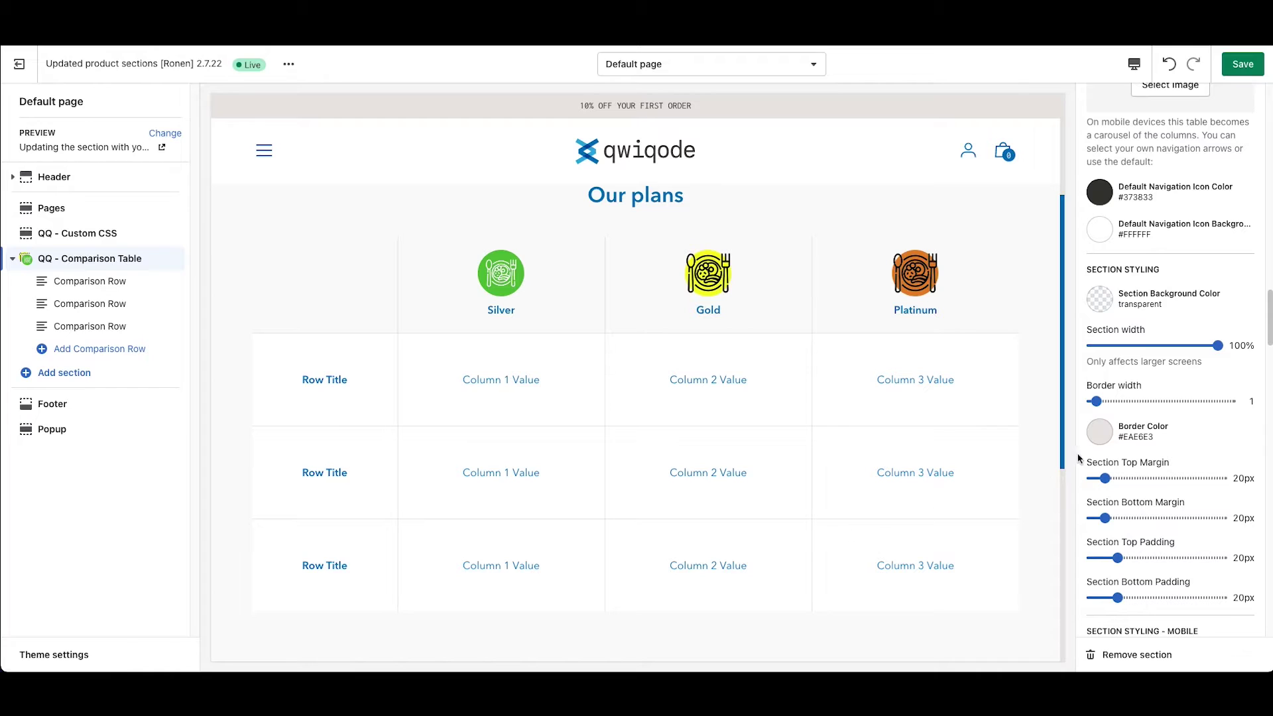
drag(1098, 404, 1083, 402)
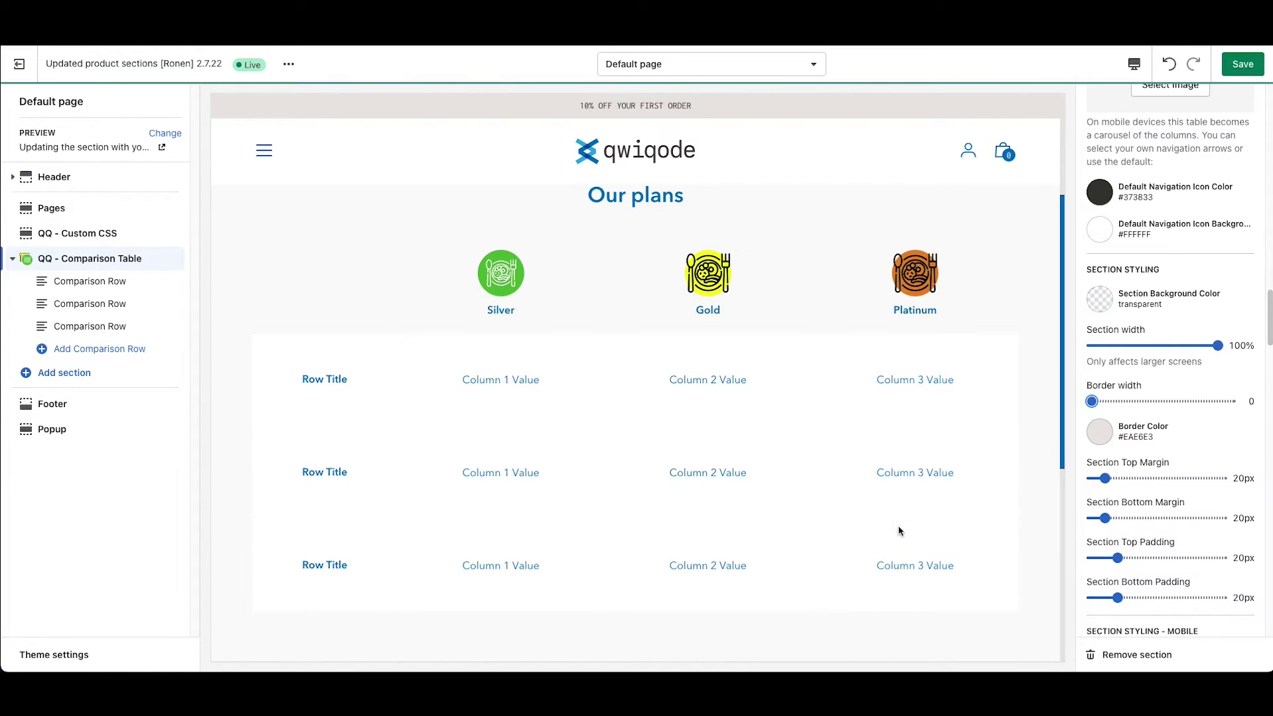
drag(1092, 402, 1101, 402)
click(1101, 299)
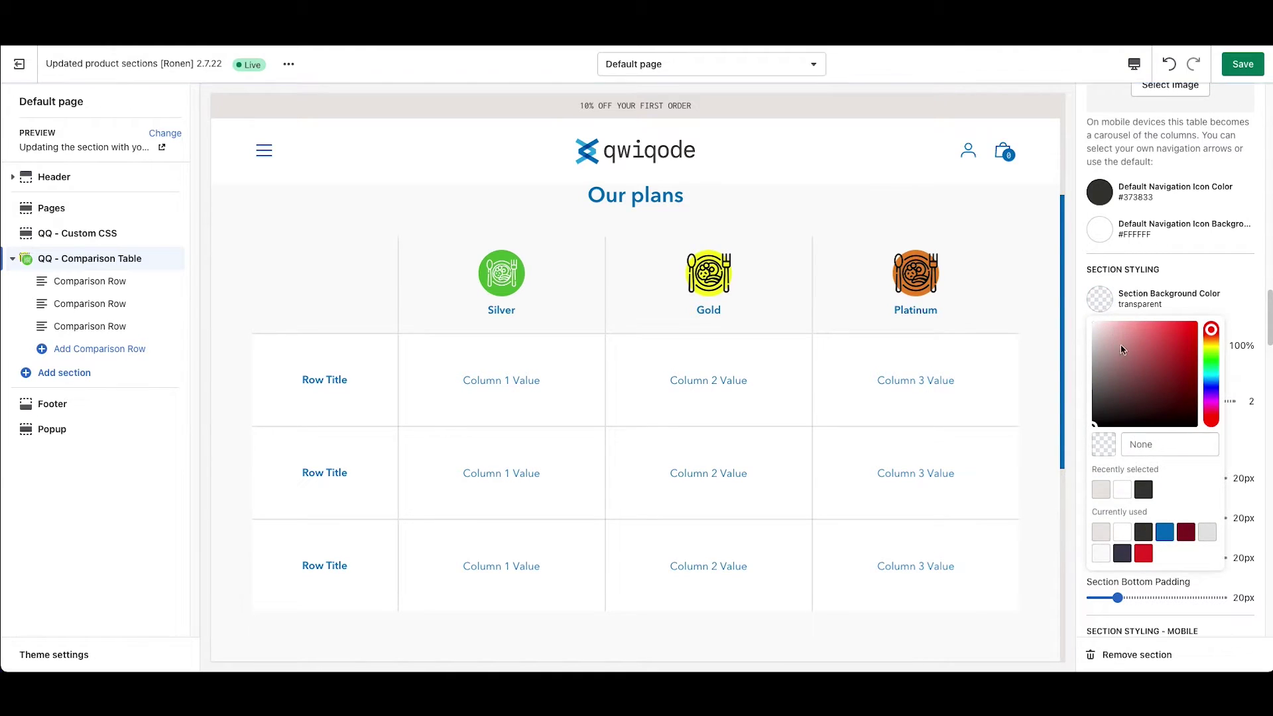
click(1101, 490)
click(1239, 288)
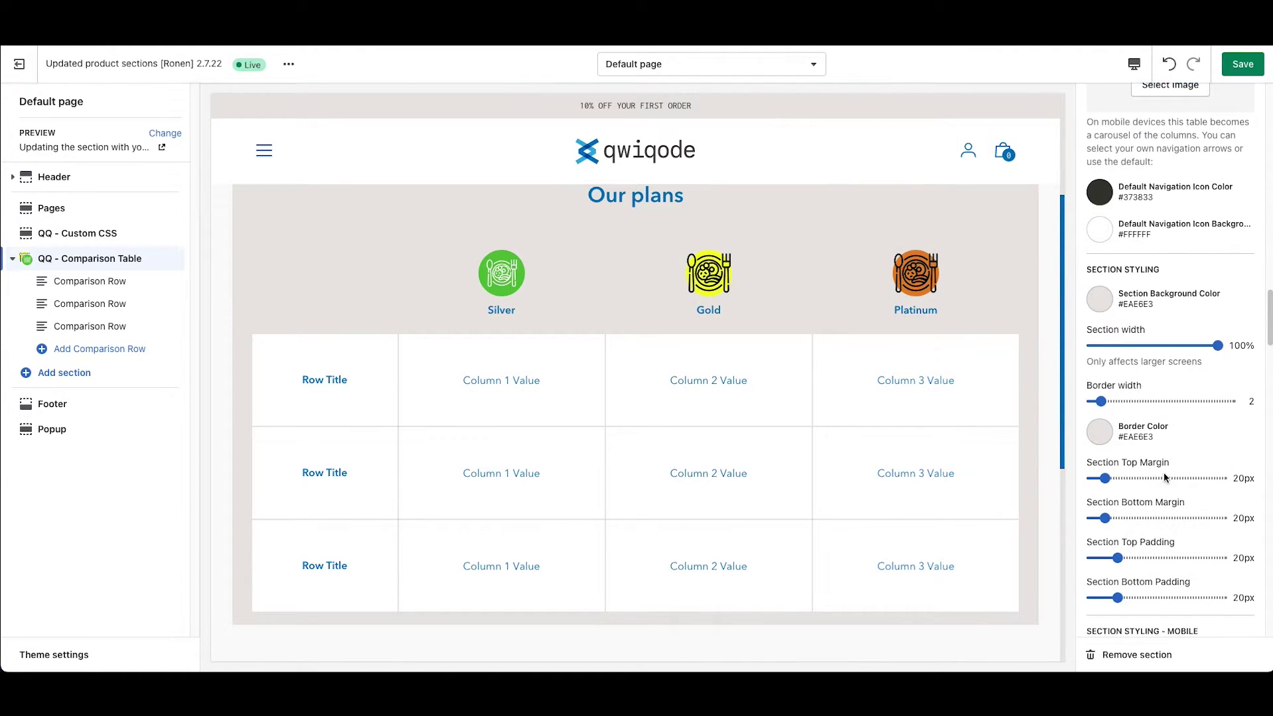
Step: Thicken the borders to width 4 and give the section a 60px top margin
scroll(1160, 471, down, 1)
drag(1101, 384, 1113, 386)
scroll(1176, 464, down, 3)
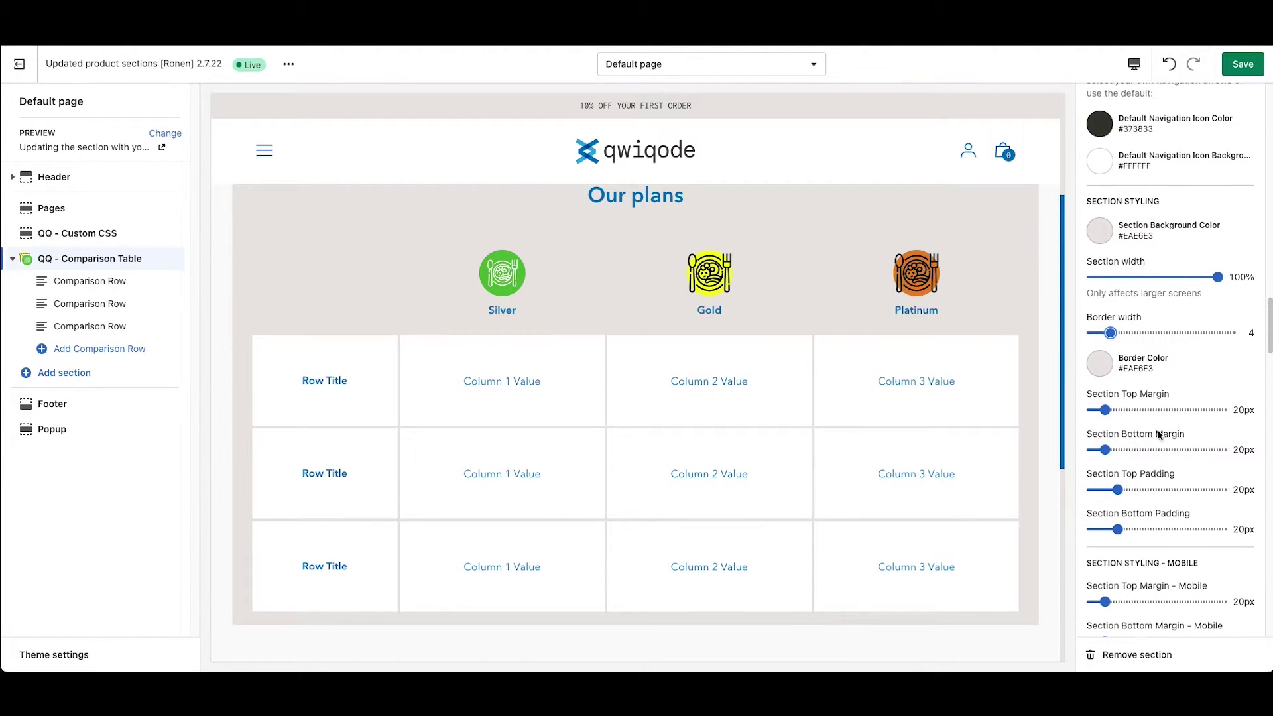
scroll(766, 376, up, 1)
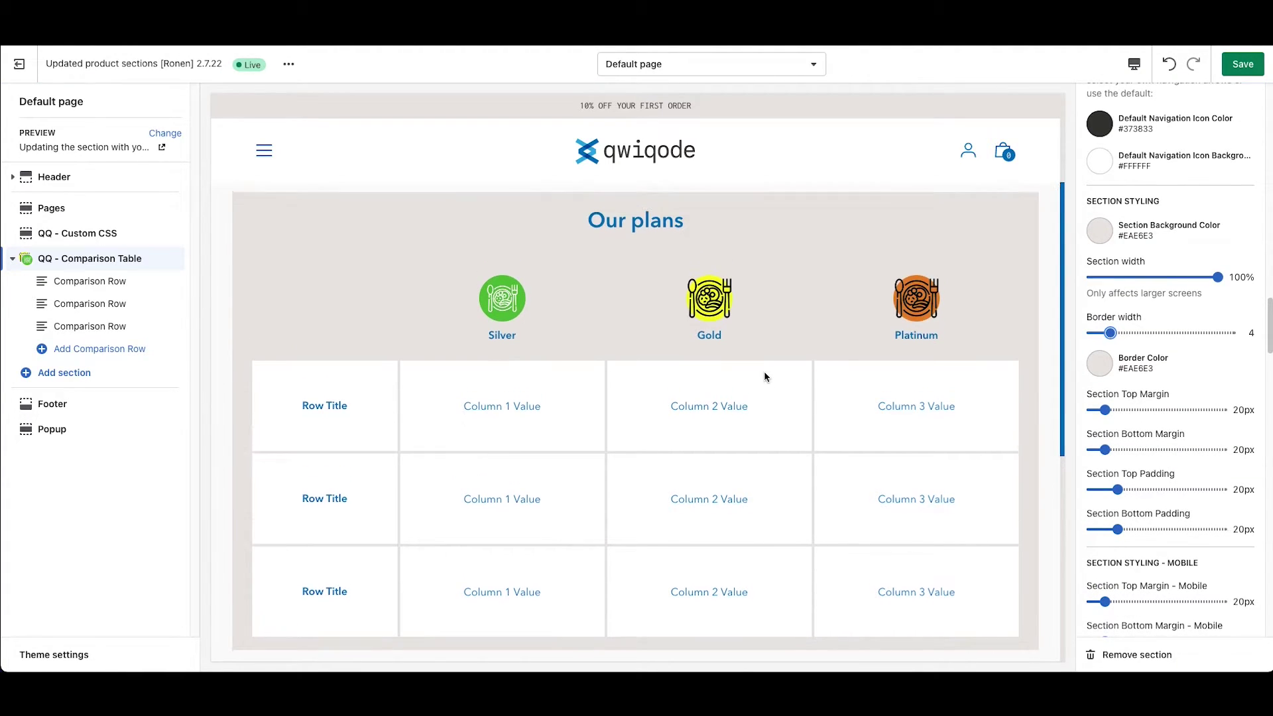
scroll(764, 376, up, 2)
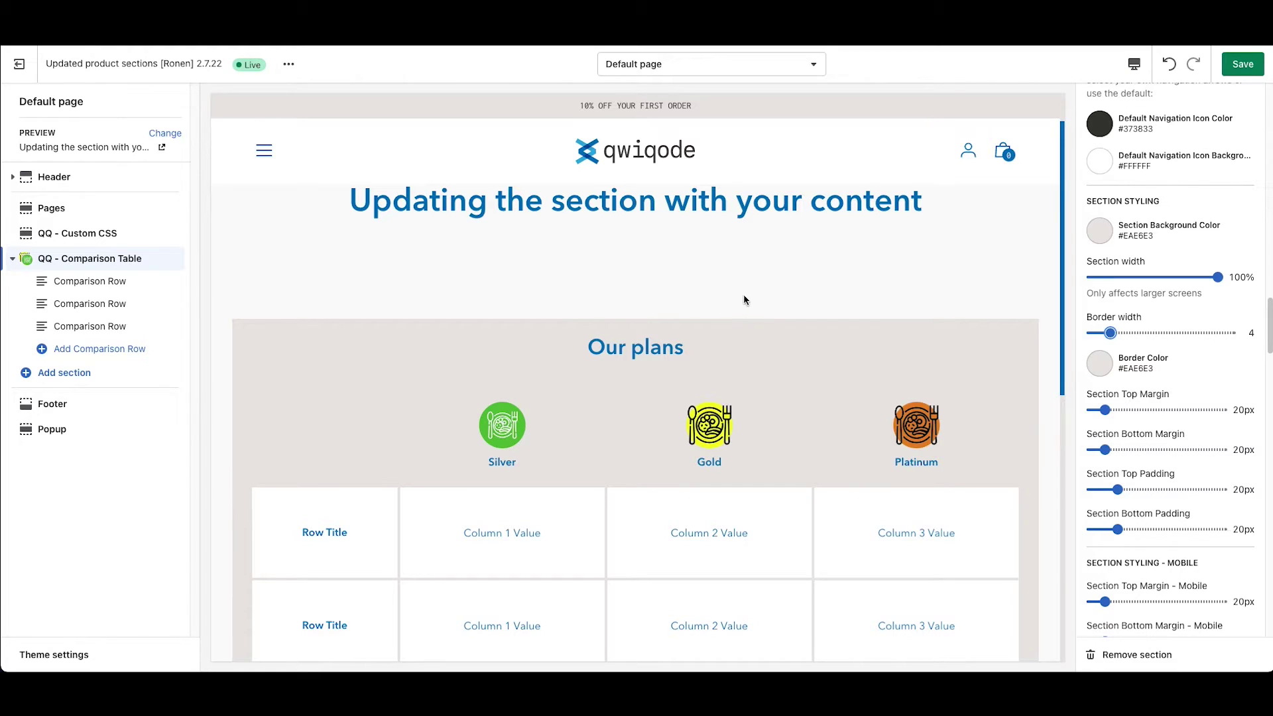
scroll(786, 457, down, 6)
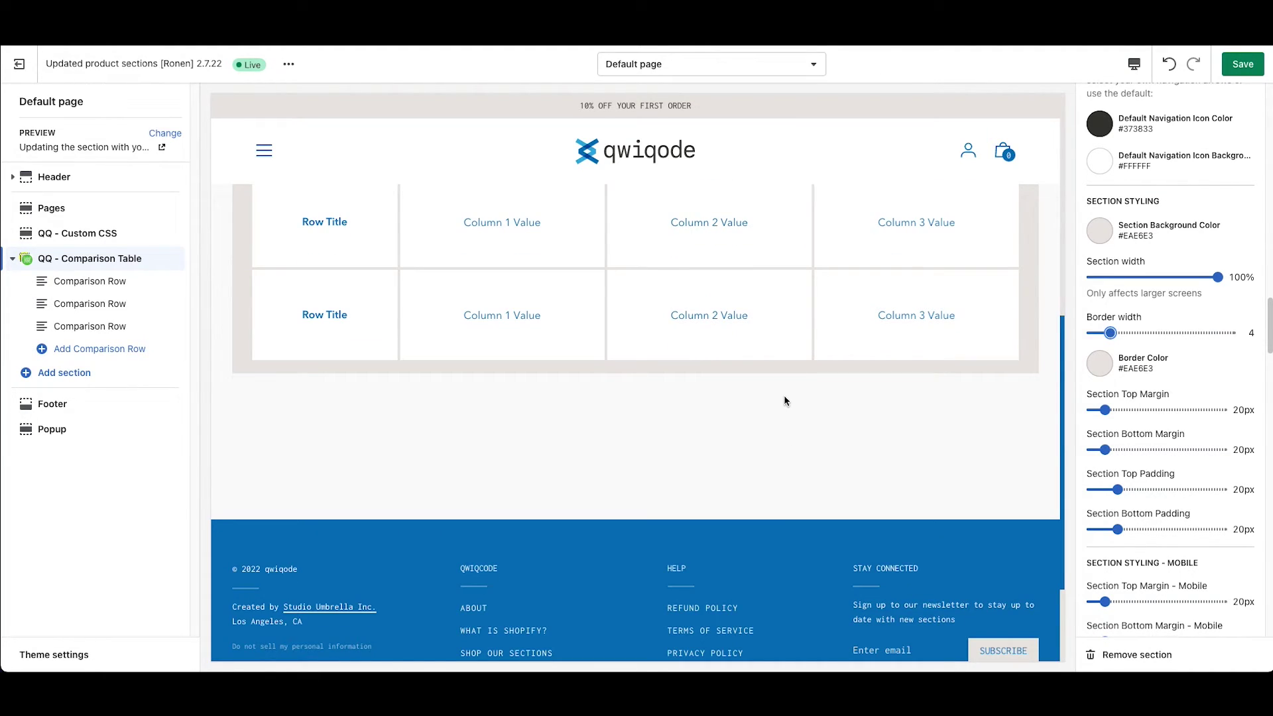
scroll(784, 401, up, 6)
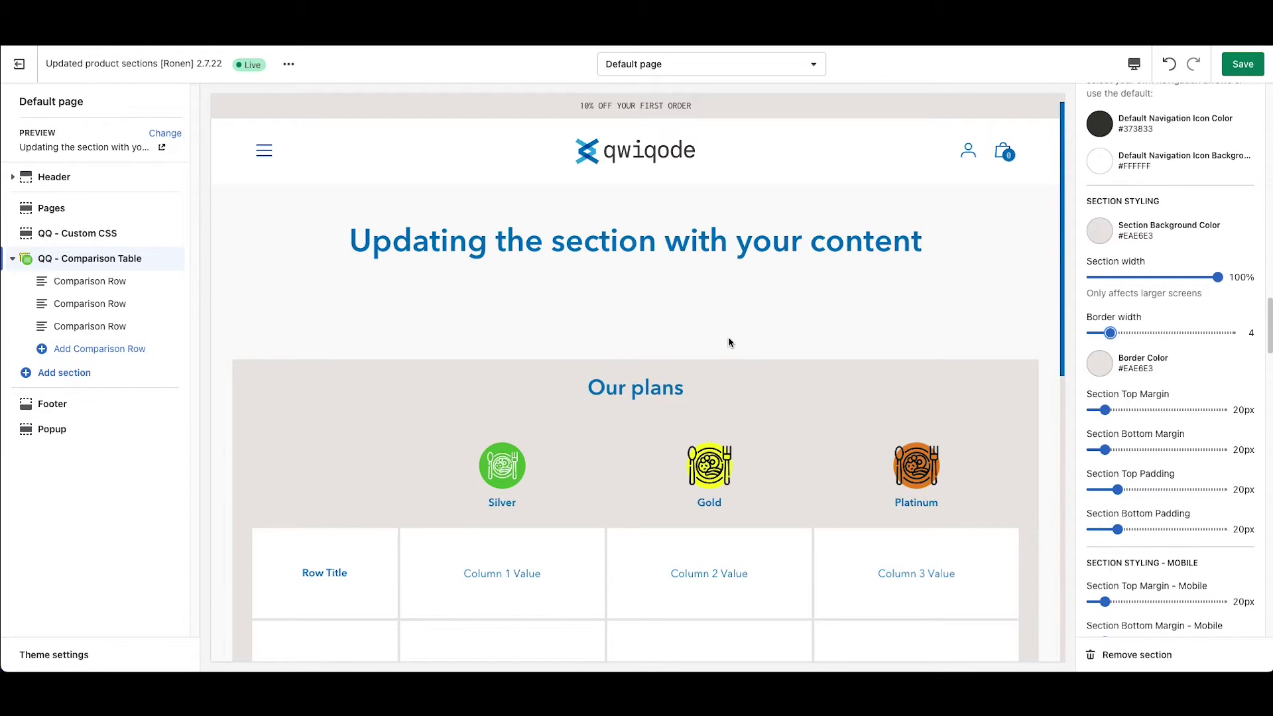
drag(1105, 409, 1131, 414)
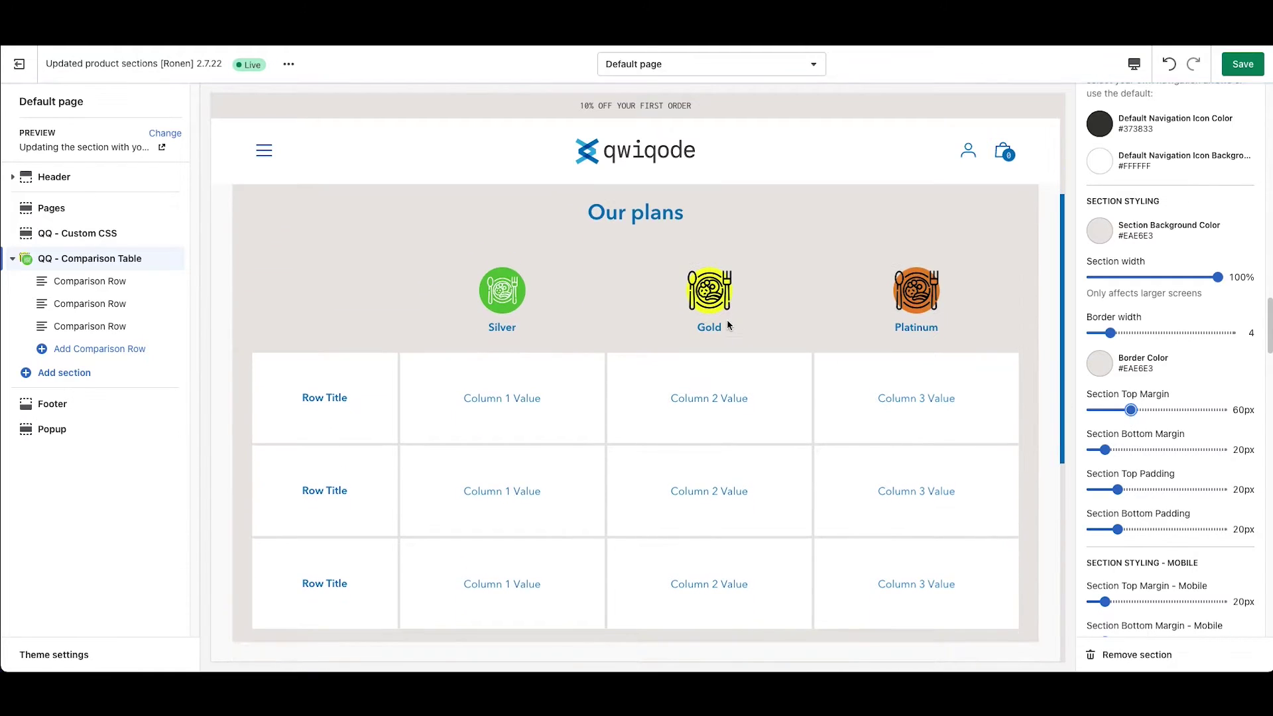
Step: Set the section top and bottom padding to 50px each
scroll(727, 321, up, 3)
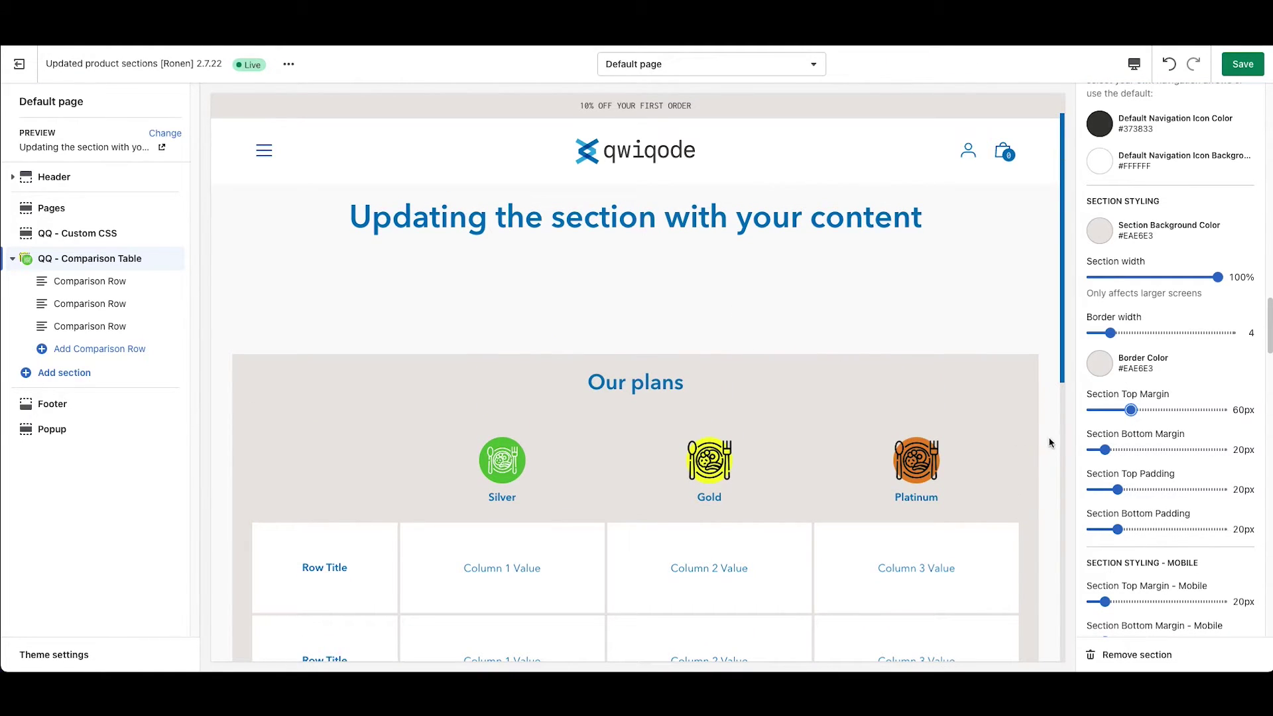
scroll(794, 431, down, 1)
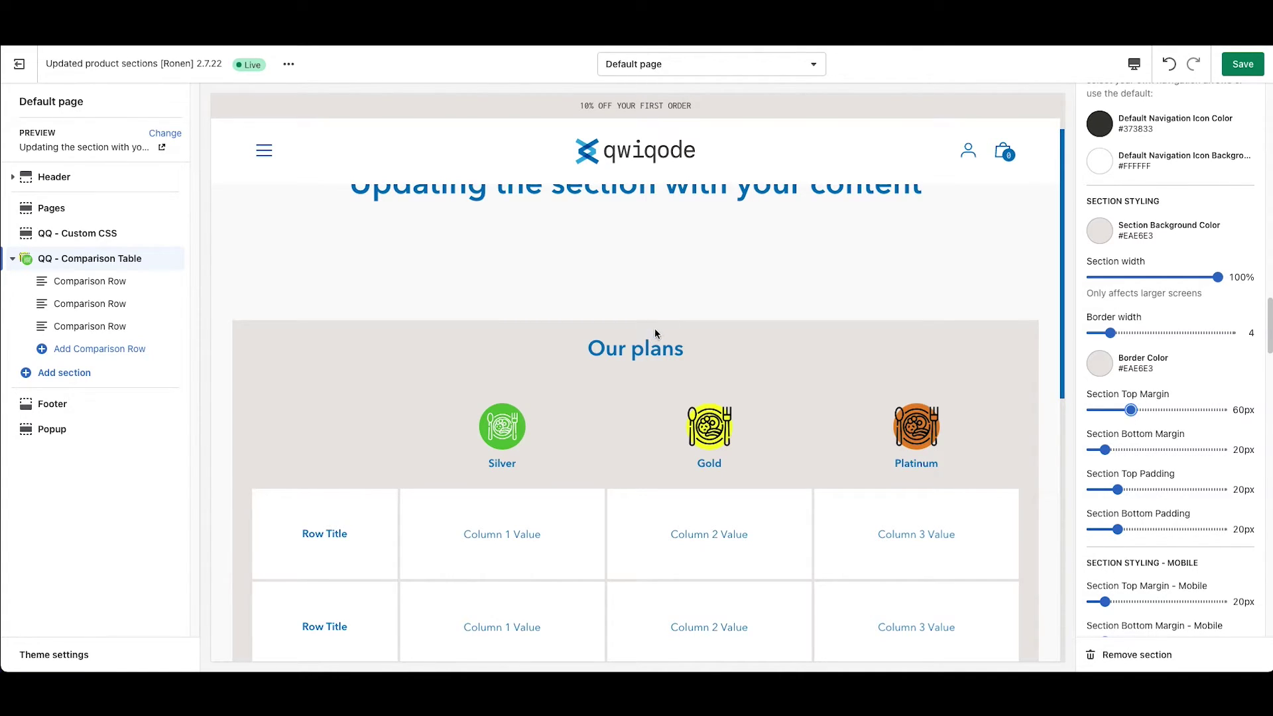
drag(1117, 491, 1160, 494)
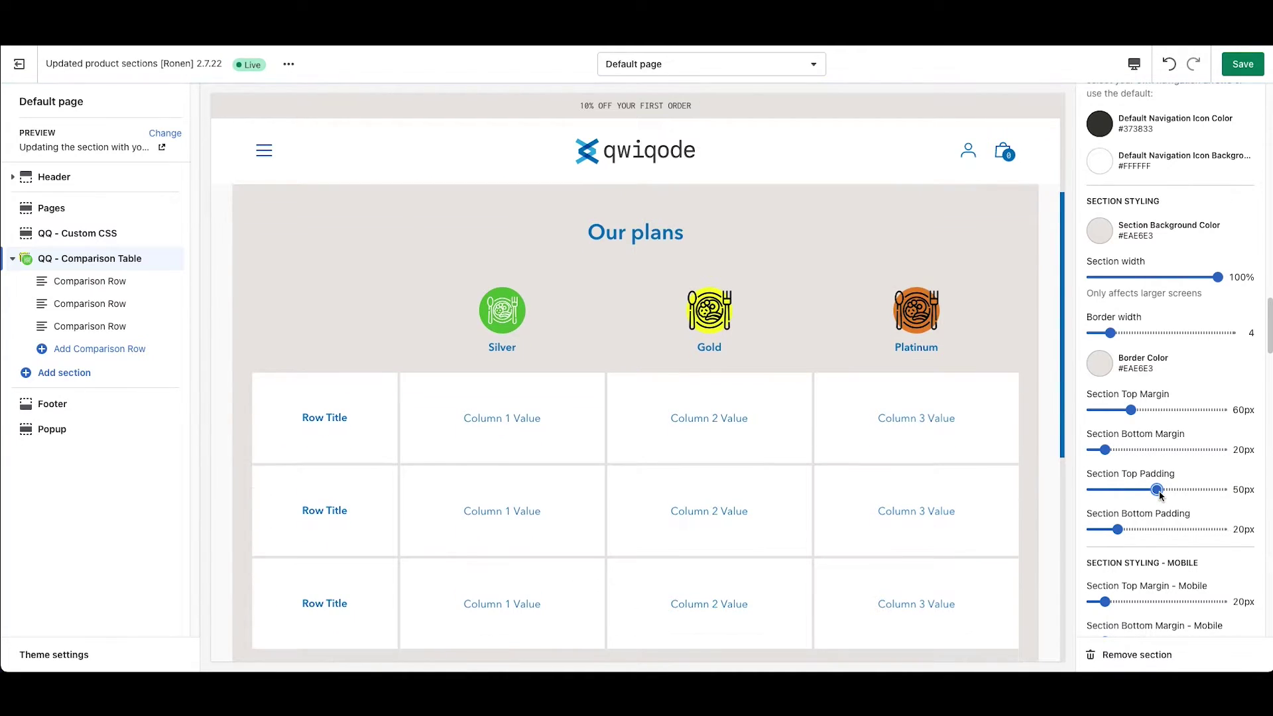
scroll(828, 483, down, 5)
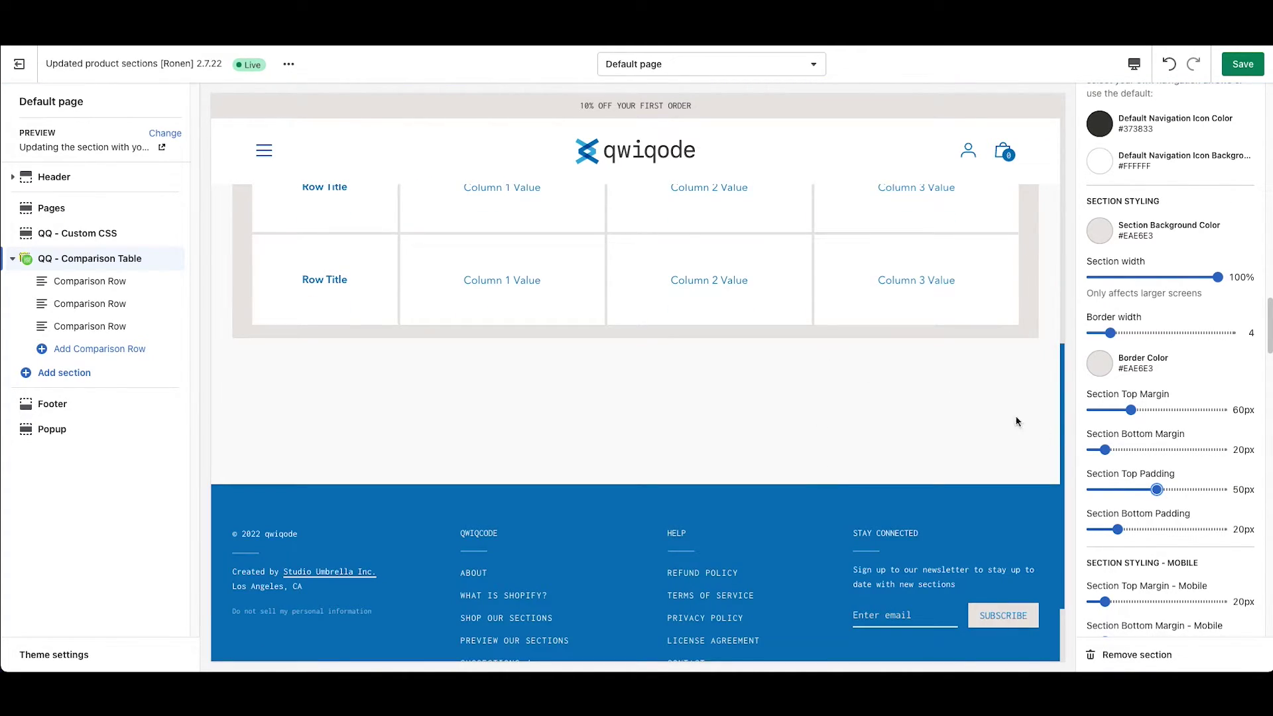
drag(1126, 534, 1154, 537)
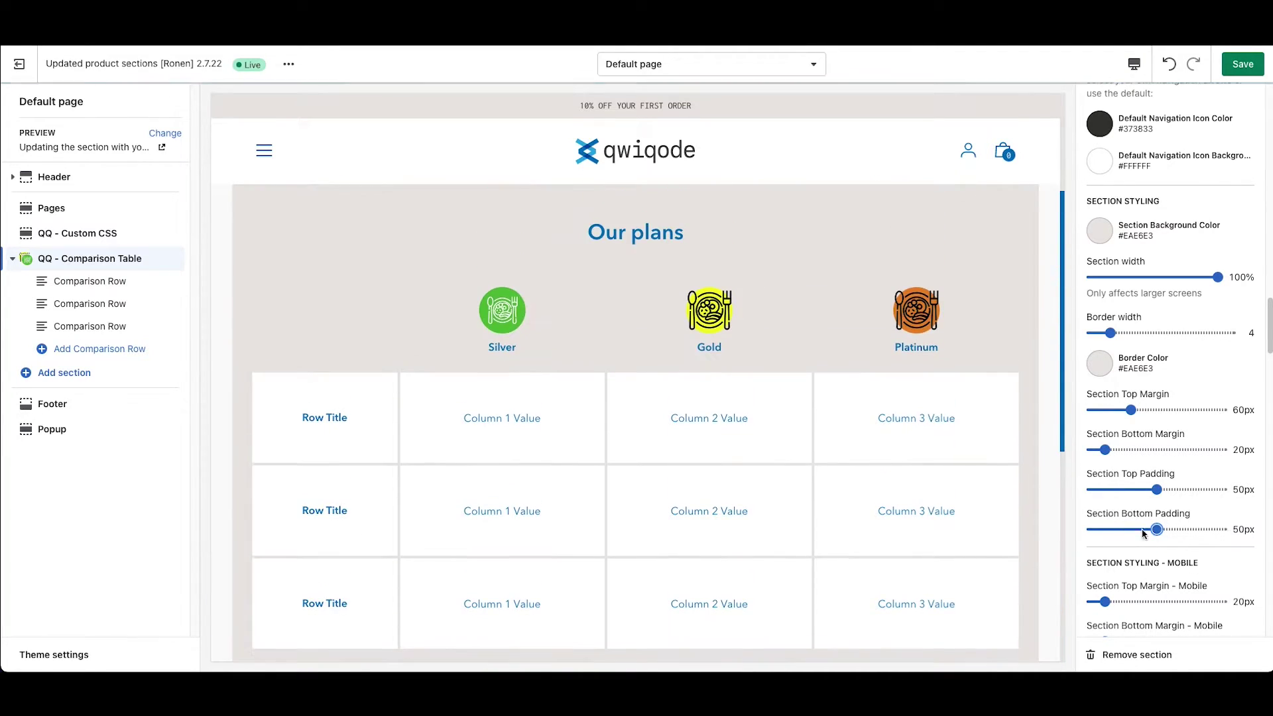
scroll(906, 525, down, 2)
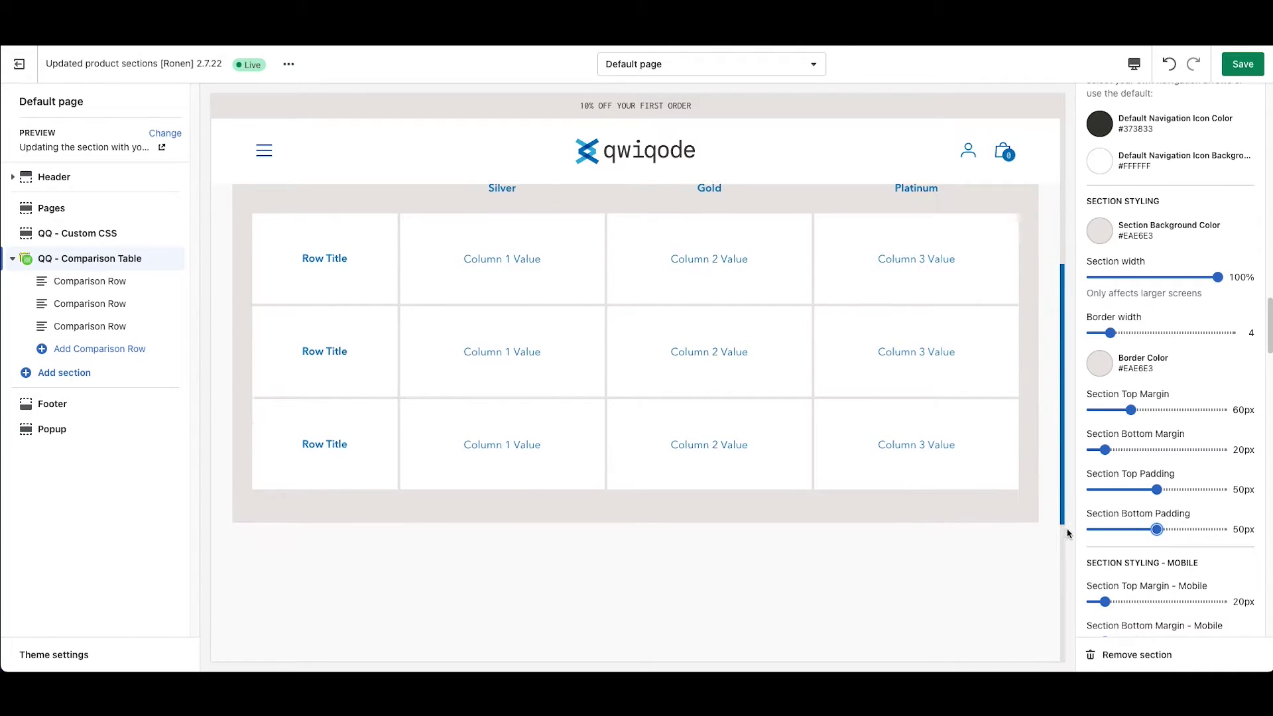
scroll(1138, 534, down, 3)
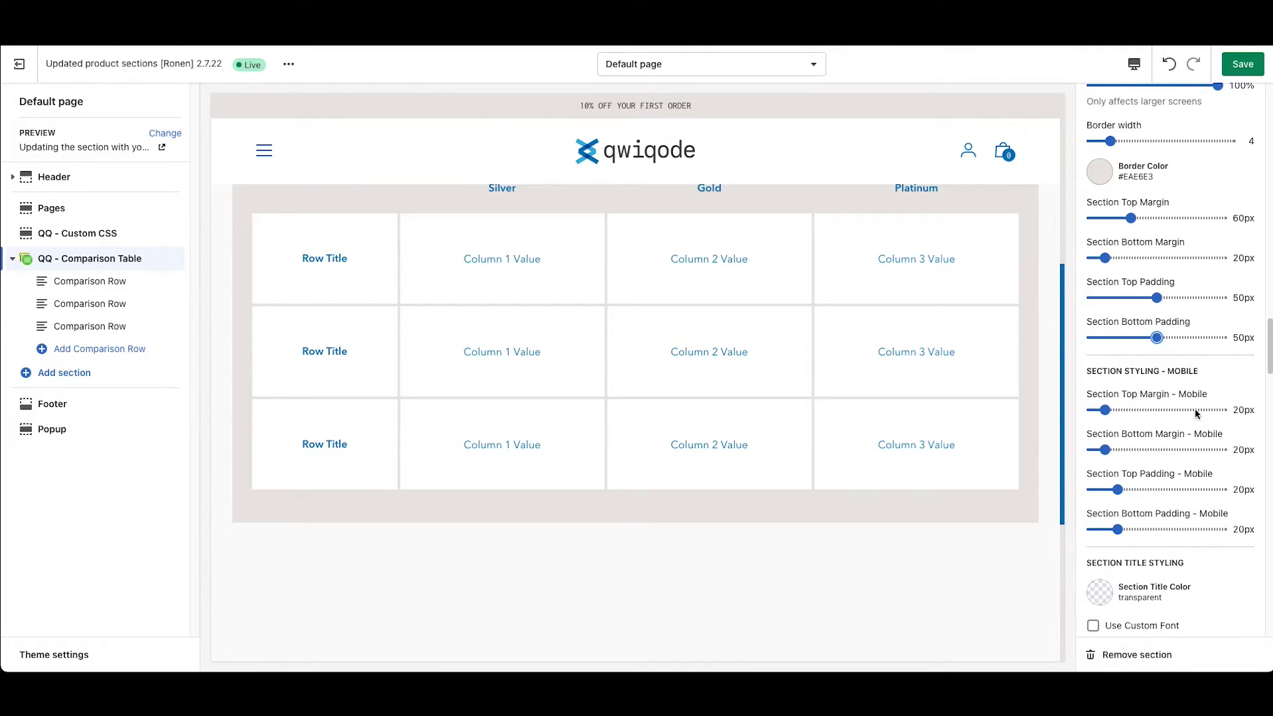
Step: Try a red title colour and the Mono font, then revert to the default font
scroll(1159, 515, down, 3)
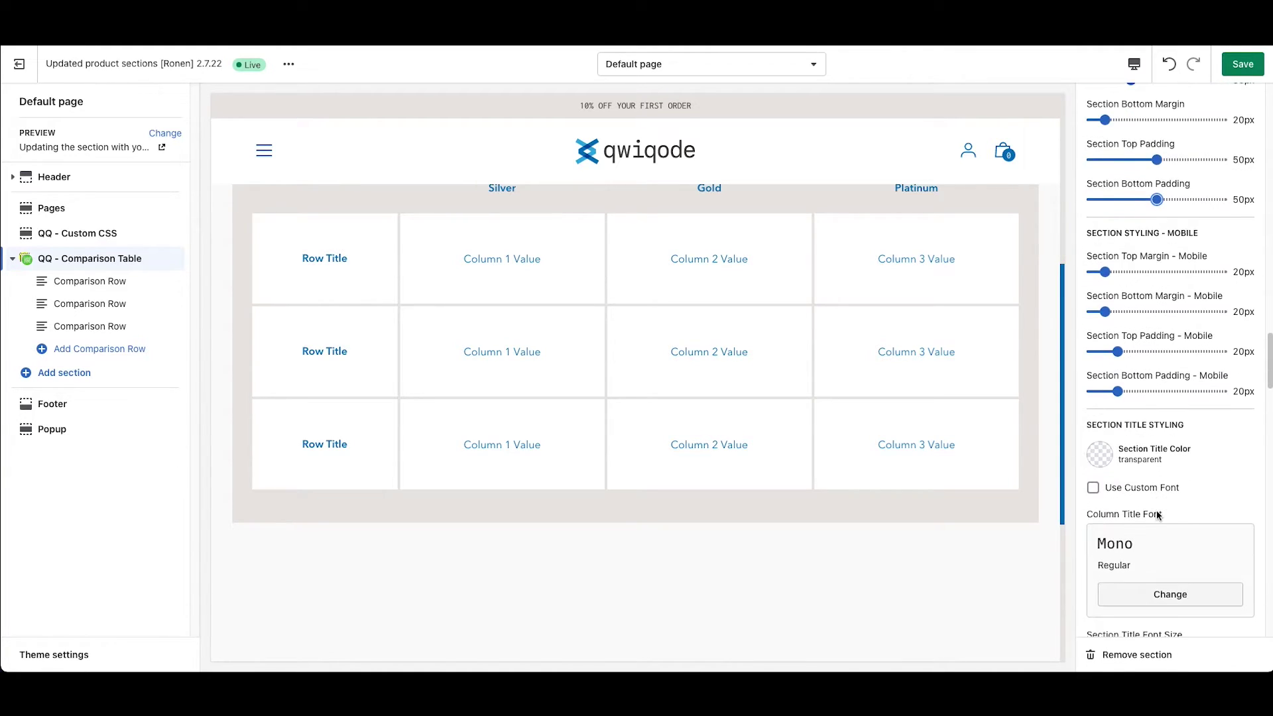
scroll(1159, 515, down, 4)
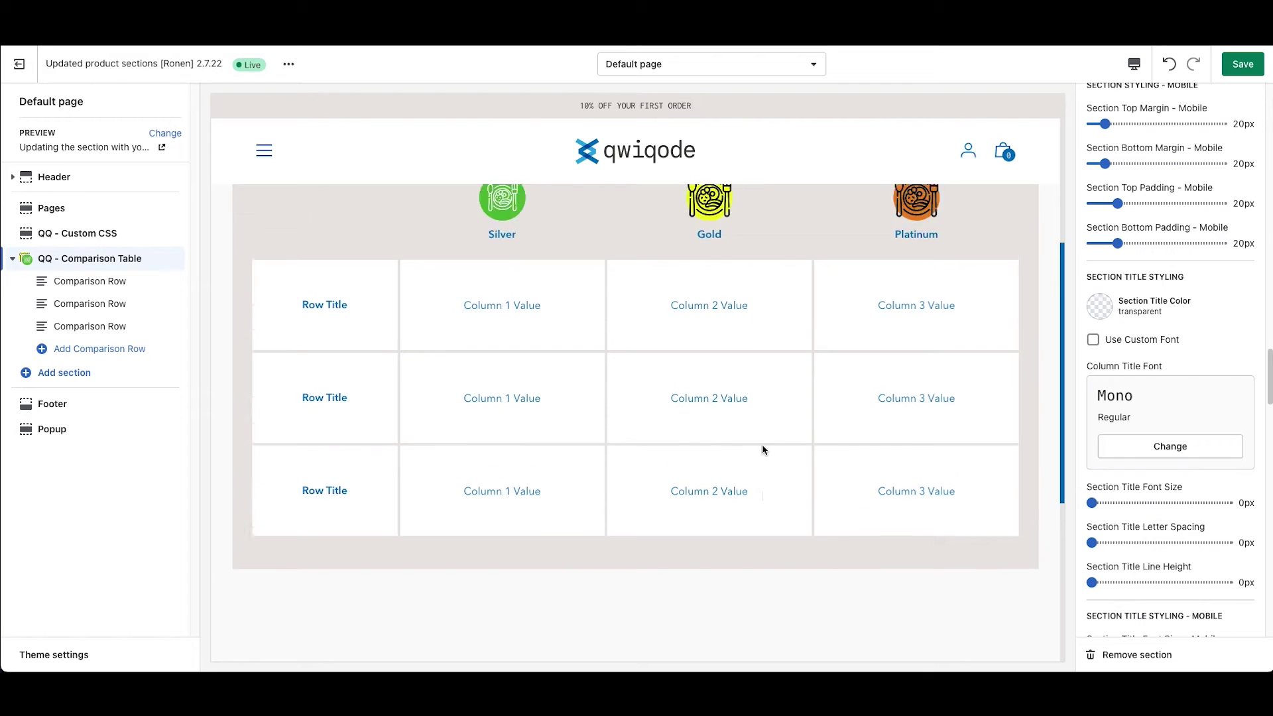
scroll(763, 449, up, 3)
drag(666, 329, 585, 329)
click(1101, 307)
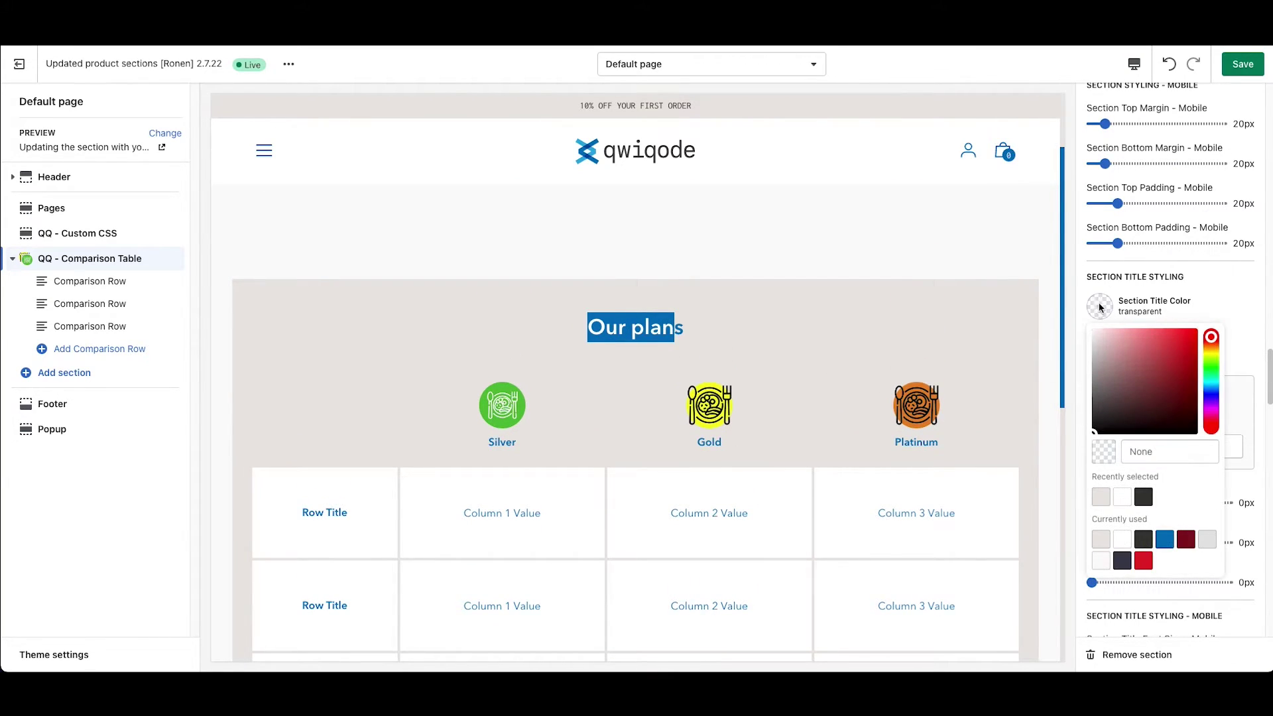
click(1143, 561)
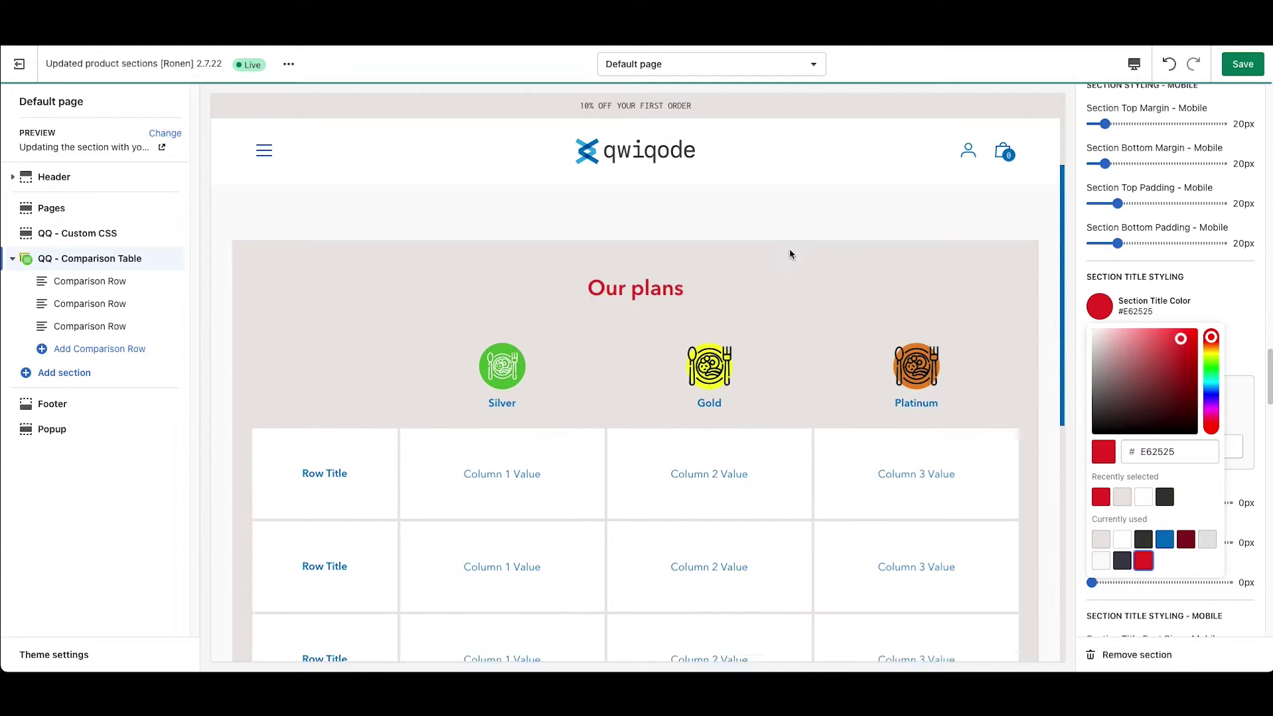
click(1231, 289)
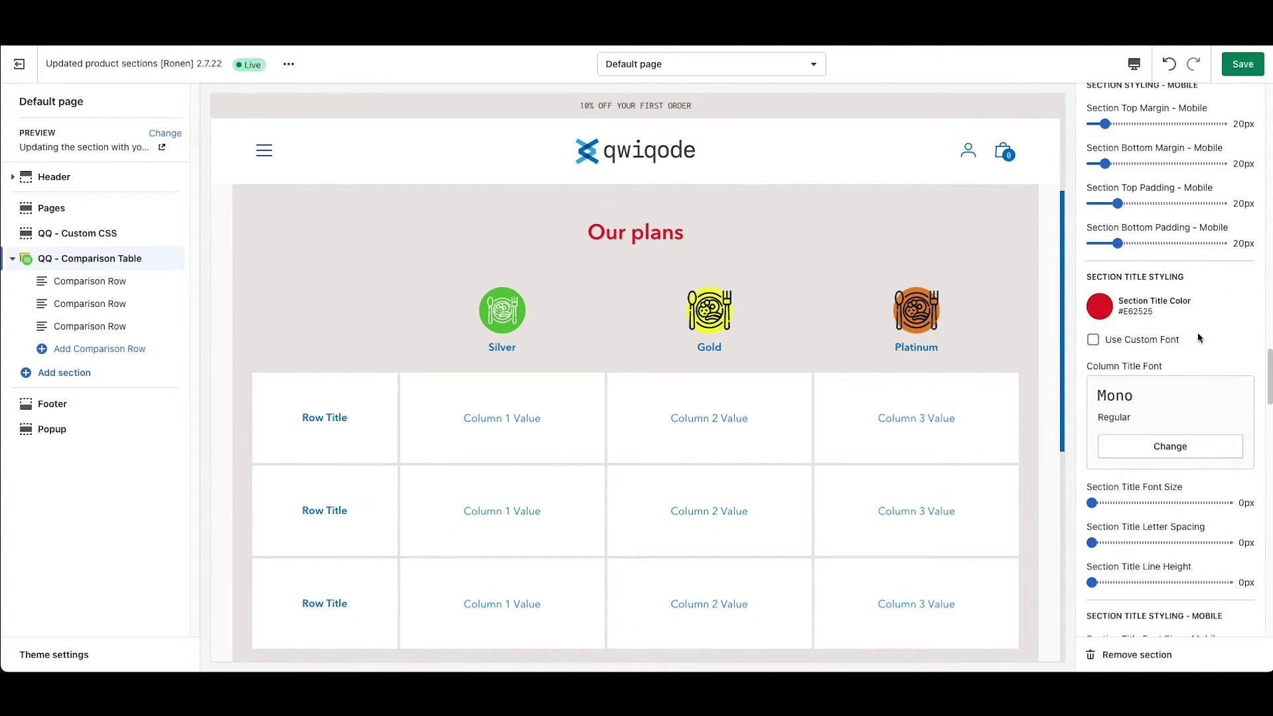
click(1092, 340)
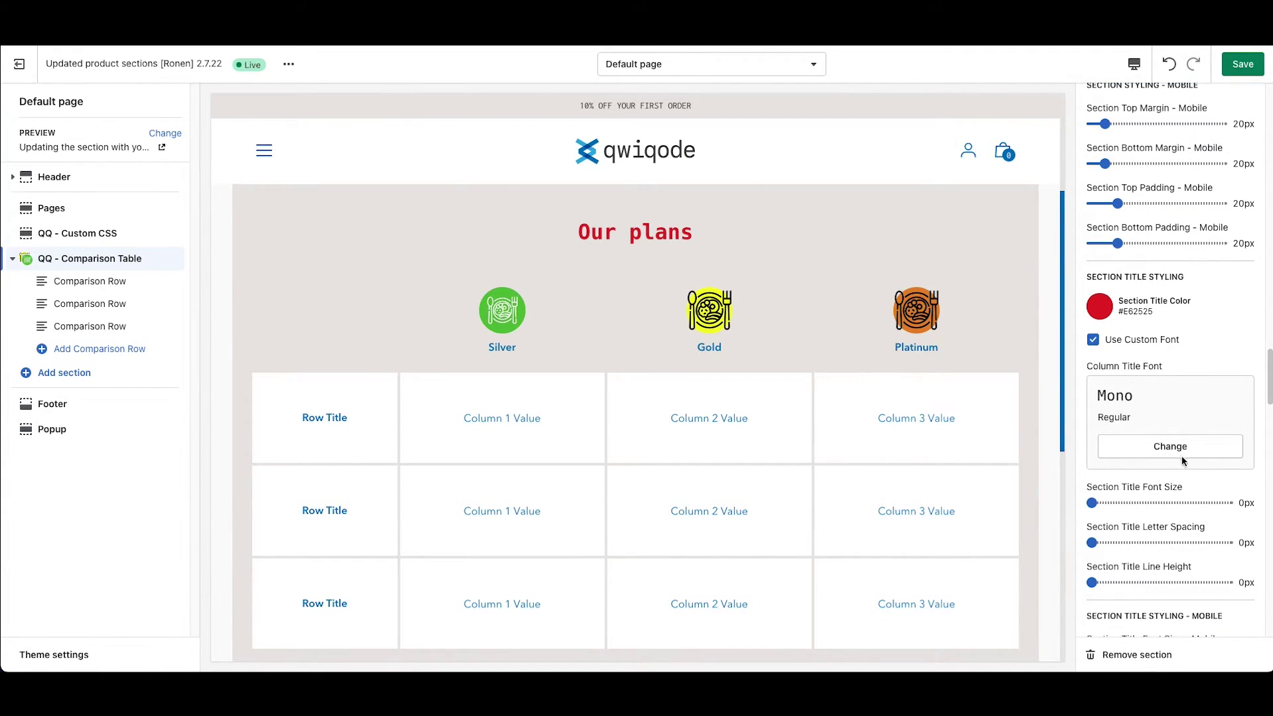
click(1093, 339)
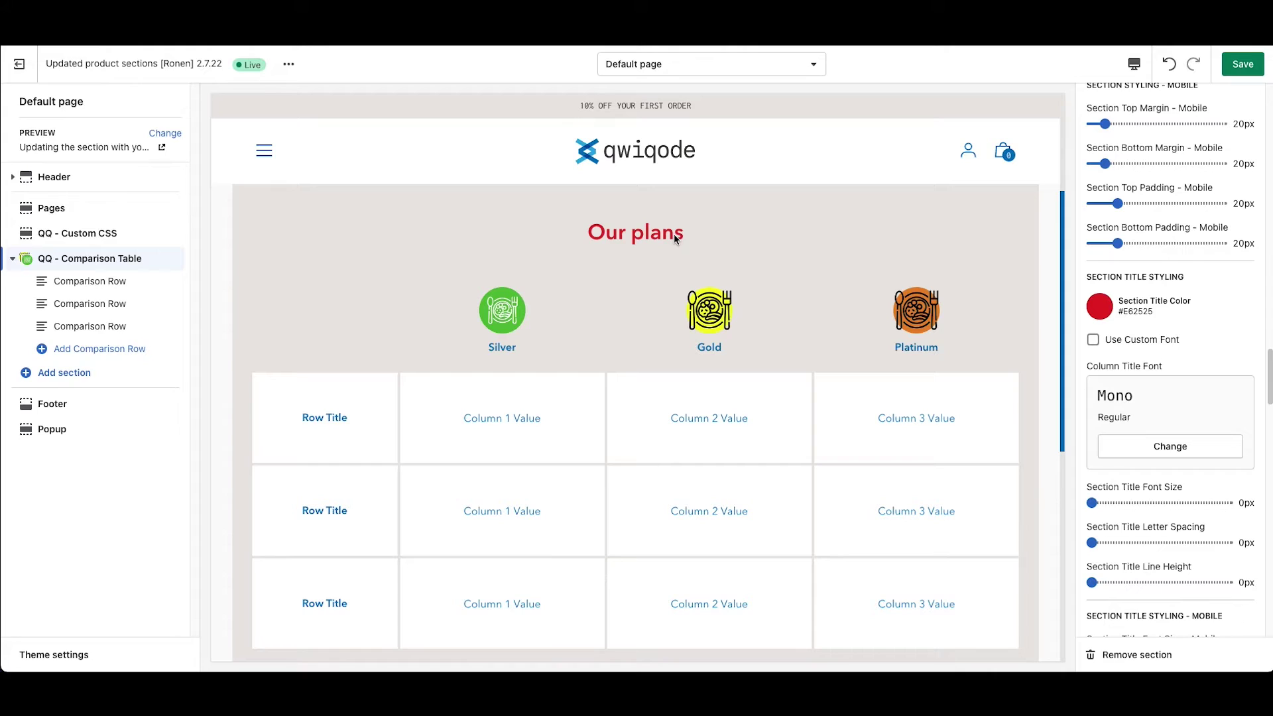
Step: Make the 'Our plans' title blue #0071BC and set its font size to 40px
click(1099, 307)
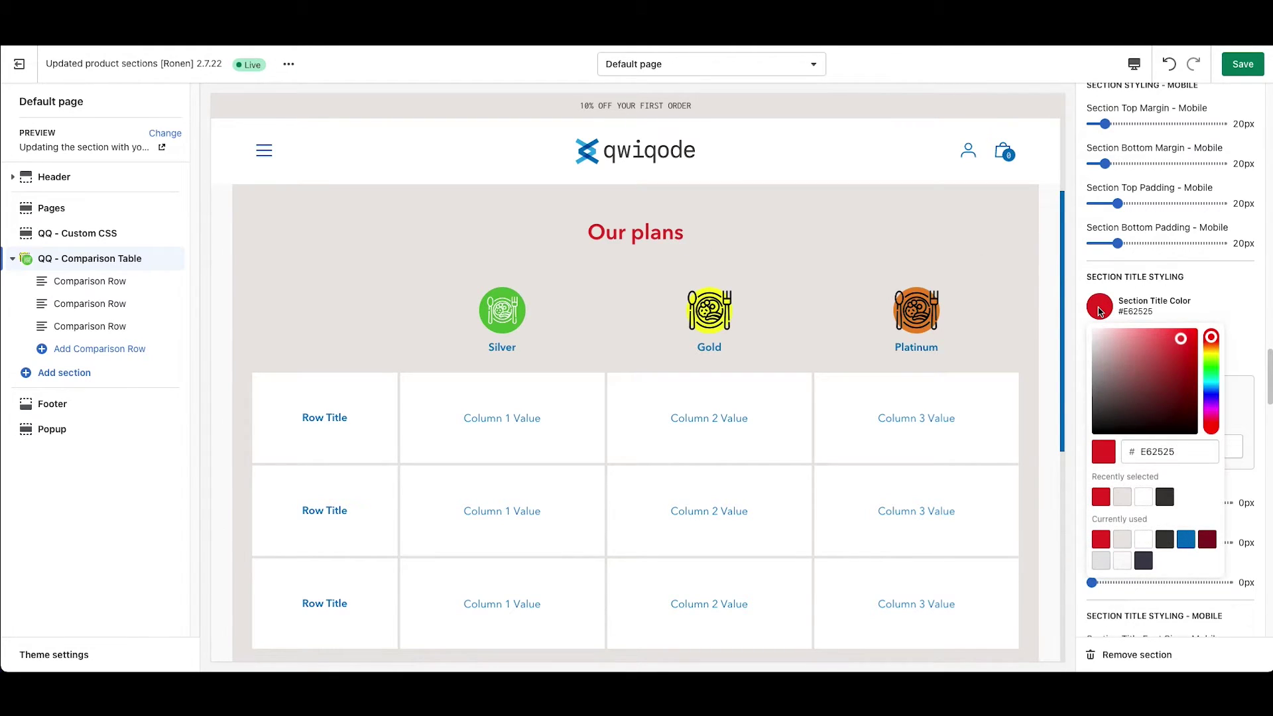
click(1186, 539)
click(1227, 413)
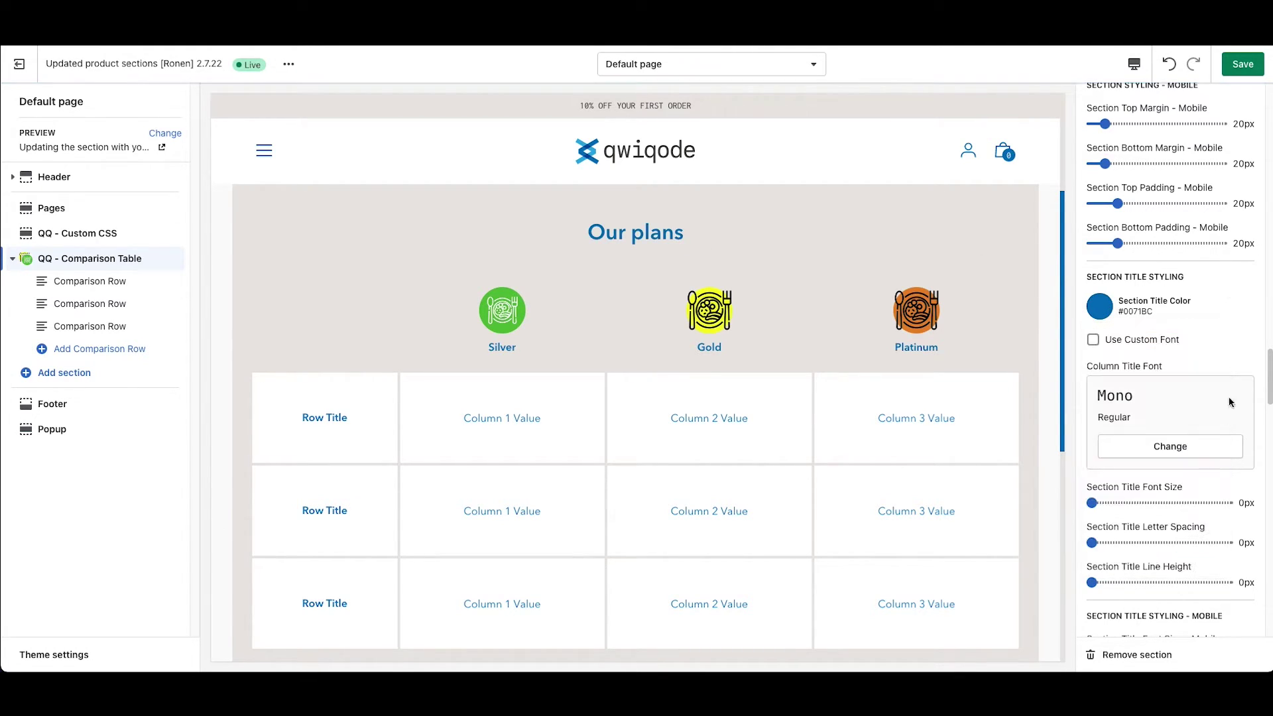
scroll(1140, 476, down, 1)
scroll(1140, 476, down, 2)
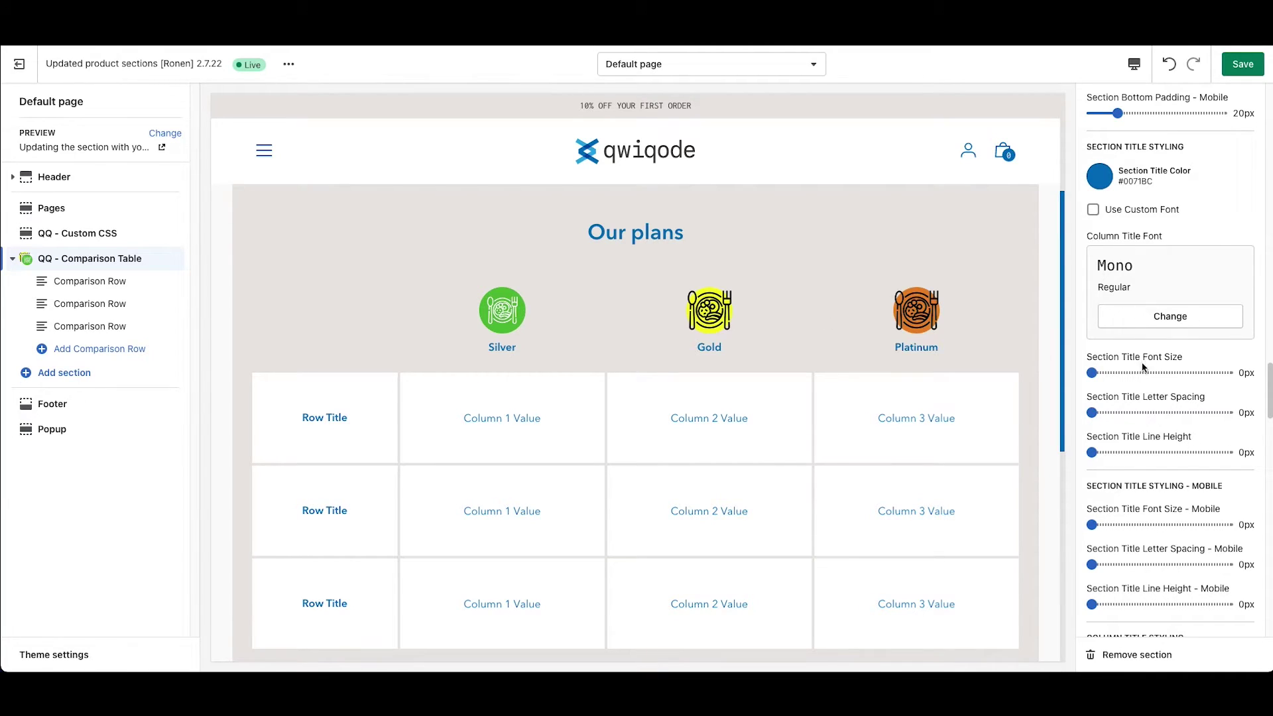
double_click(1245, 412)
double_click(1248, 454)
drag(1096, 376, 1145, 375)
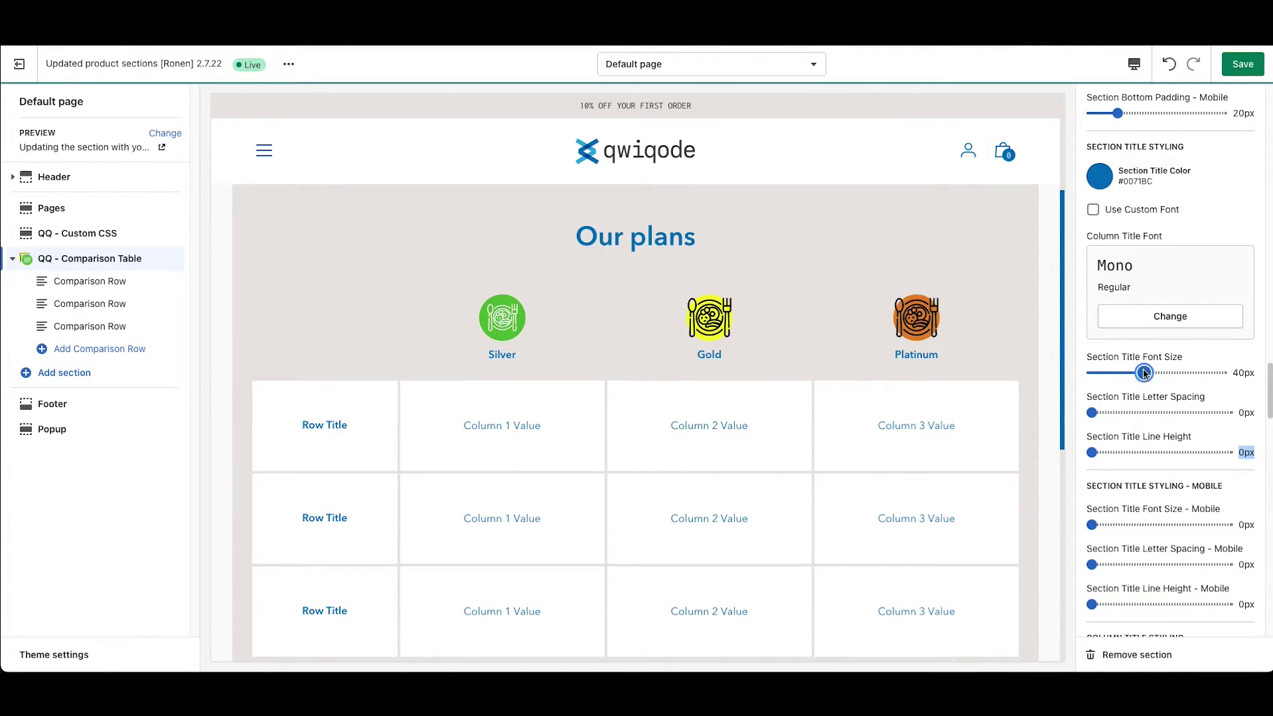
scroll(1174, 455, down, 3)
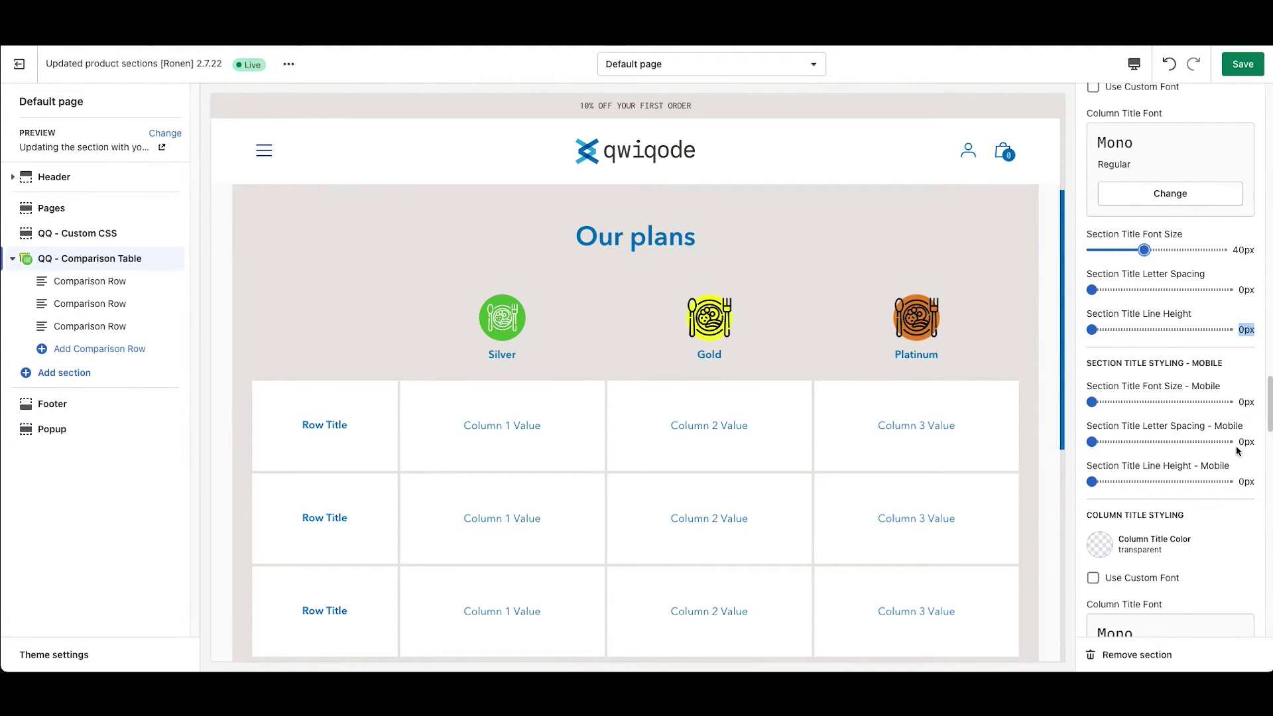
scroll(1208, 492, down, 3)
scroll(1208, 494, down, 2)
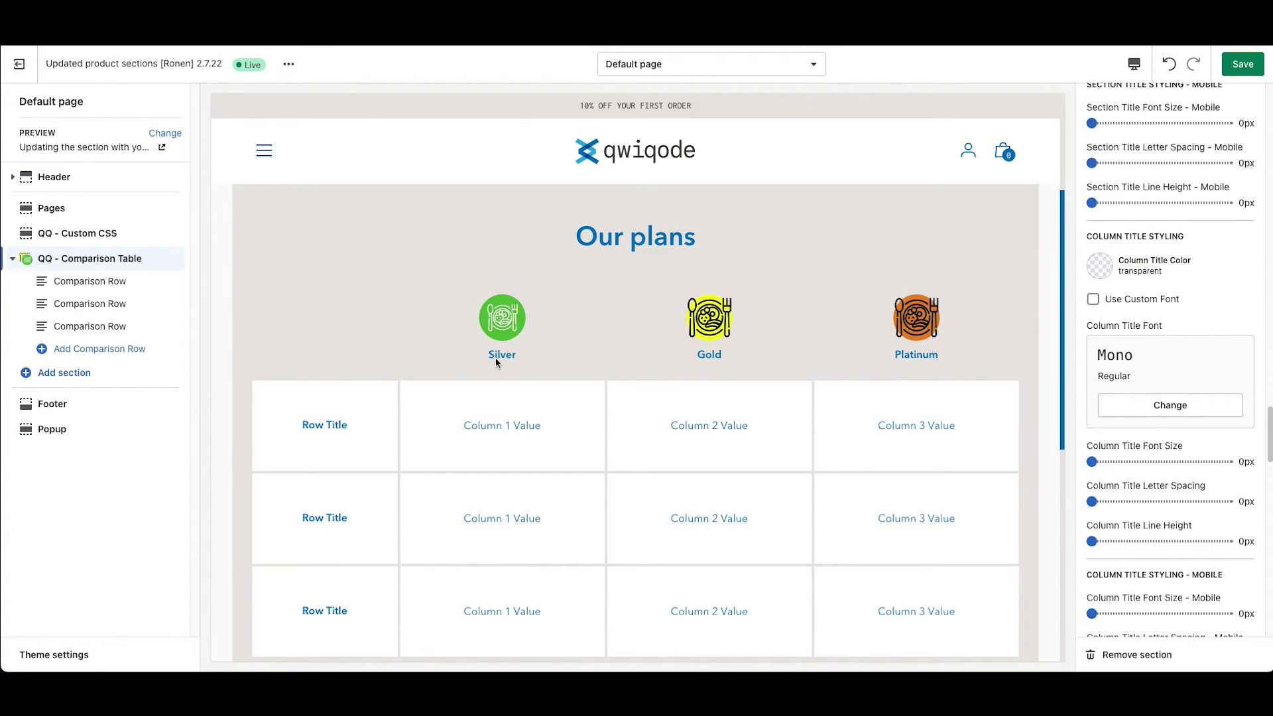
drag(492, 355, 701, 359)
click(702, 358)
scroll(1135, 385, down, 2)
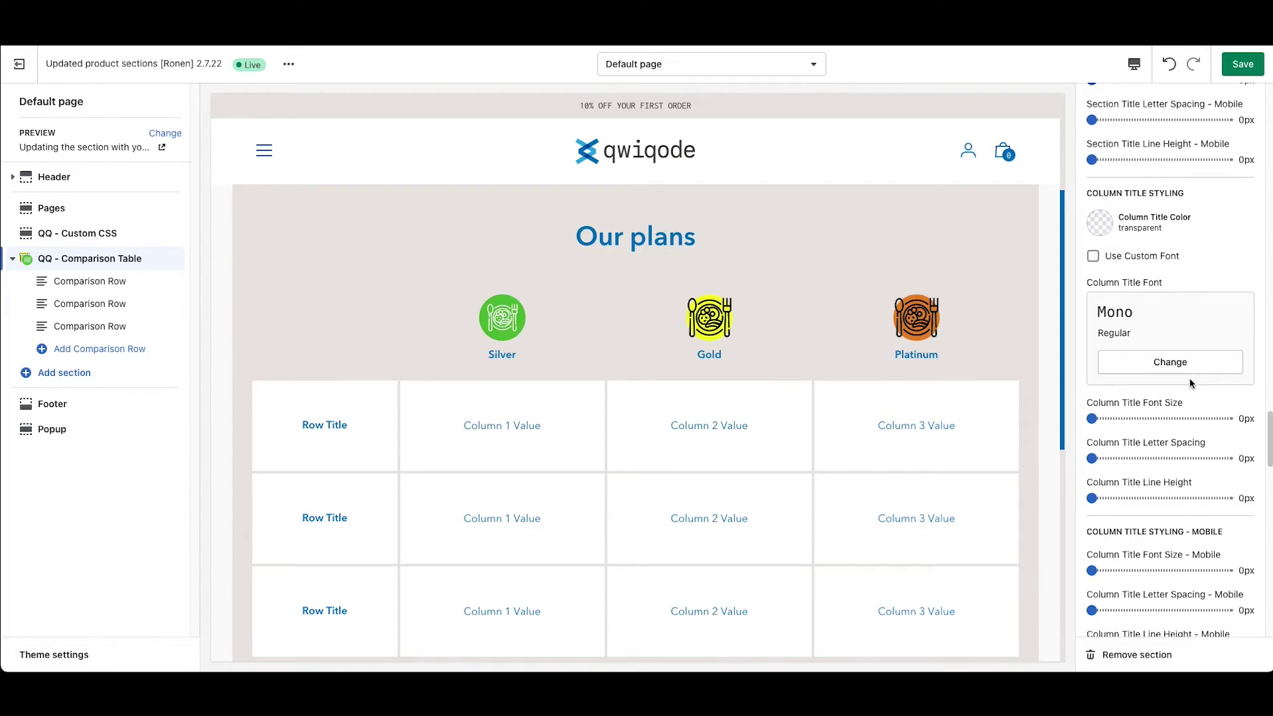
scroll(1191, 386, down, 2)
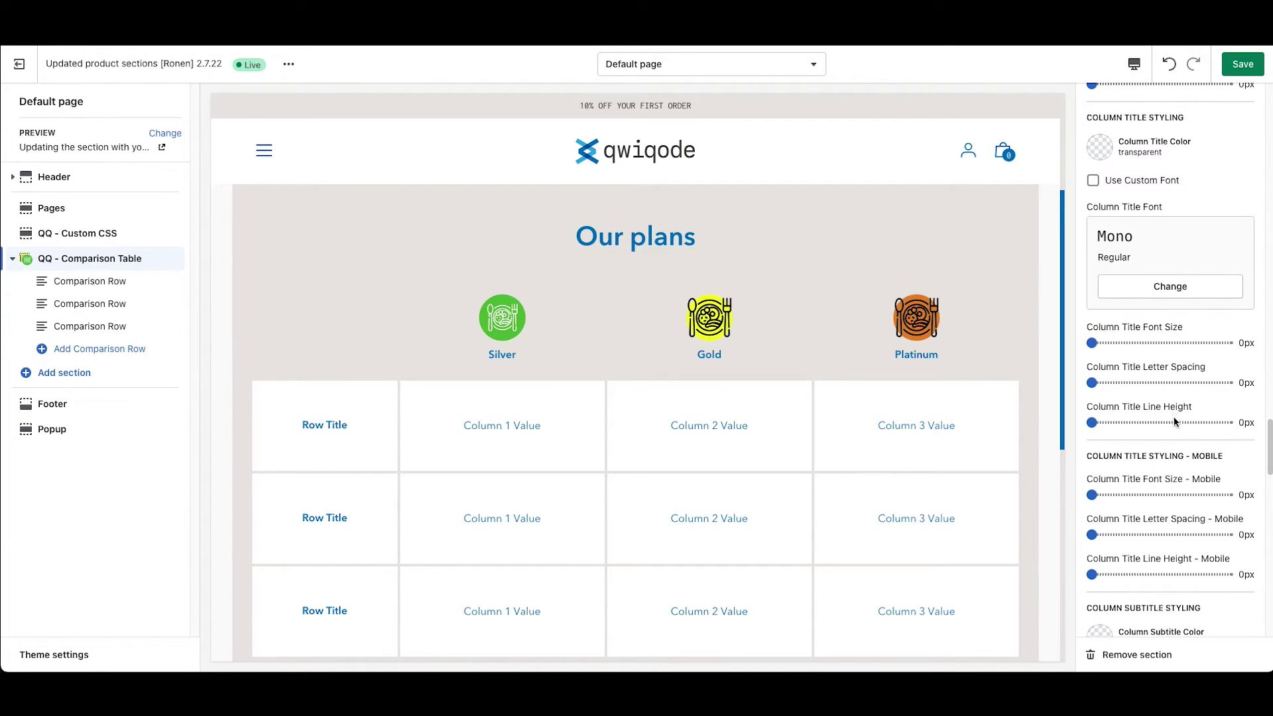
scroll(1177, 435, down, 2)
scroll(1171, 464, down, 4)
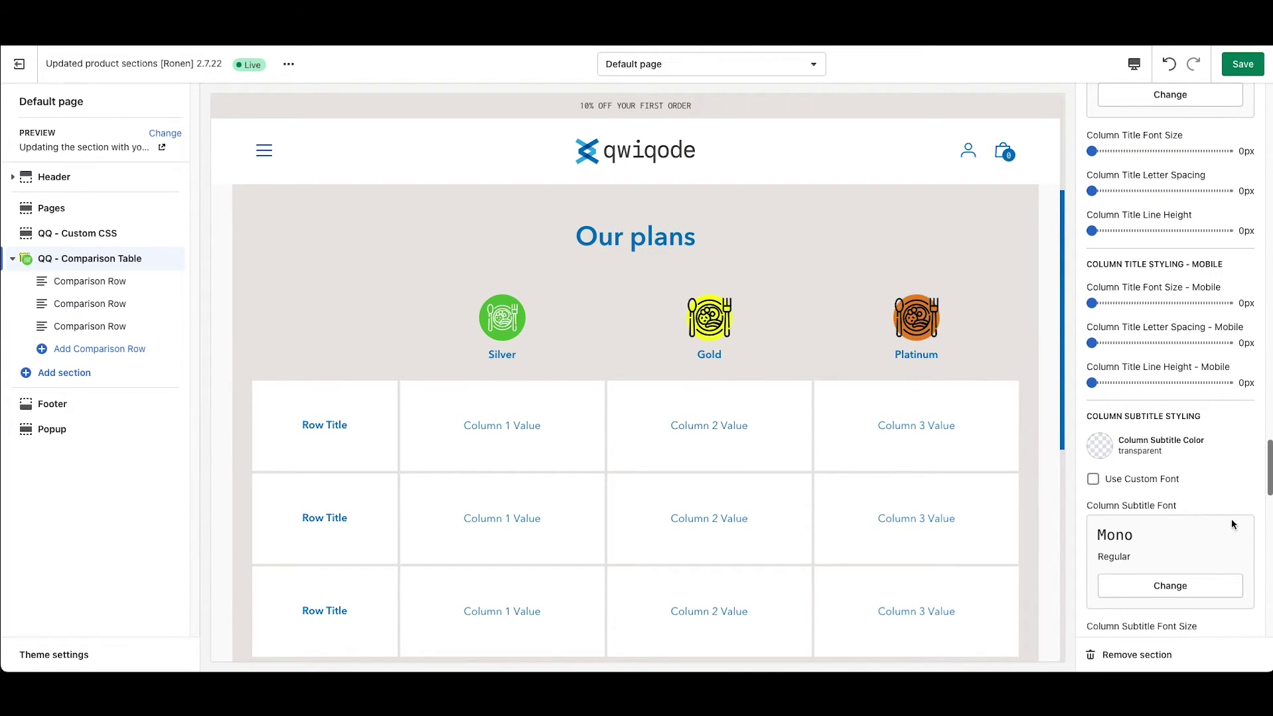
scroll(1222, 520, down, 15)
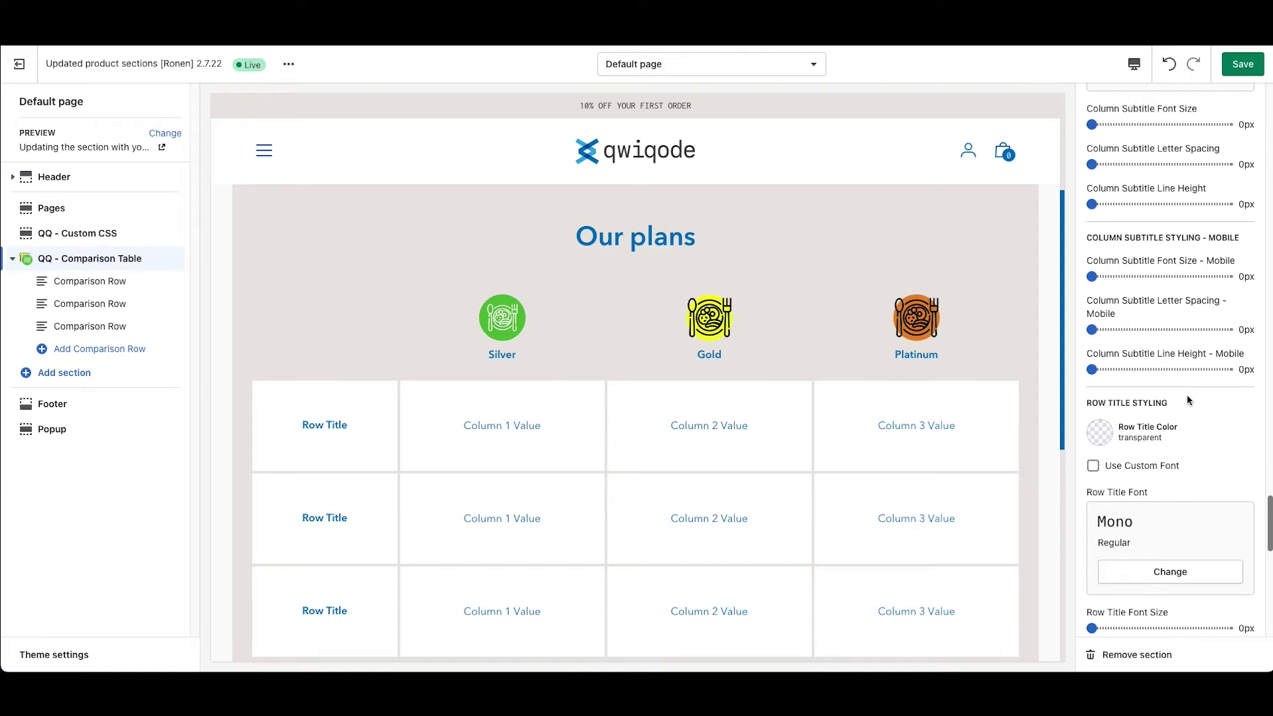
scroll(1178, 424, down, 4)
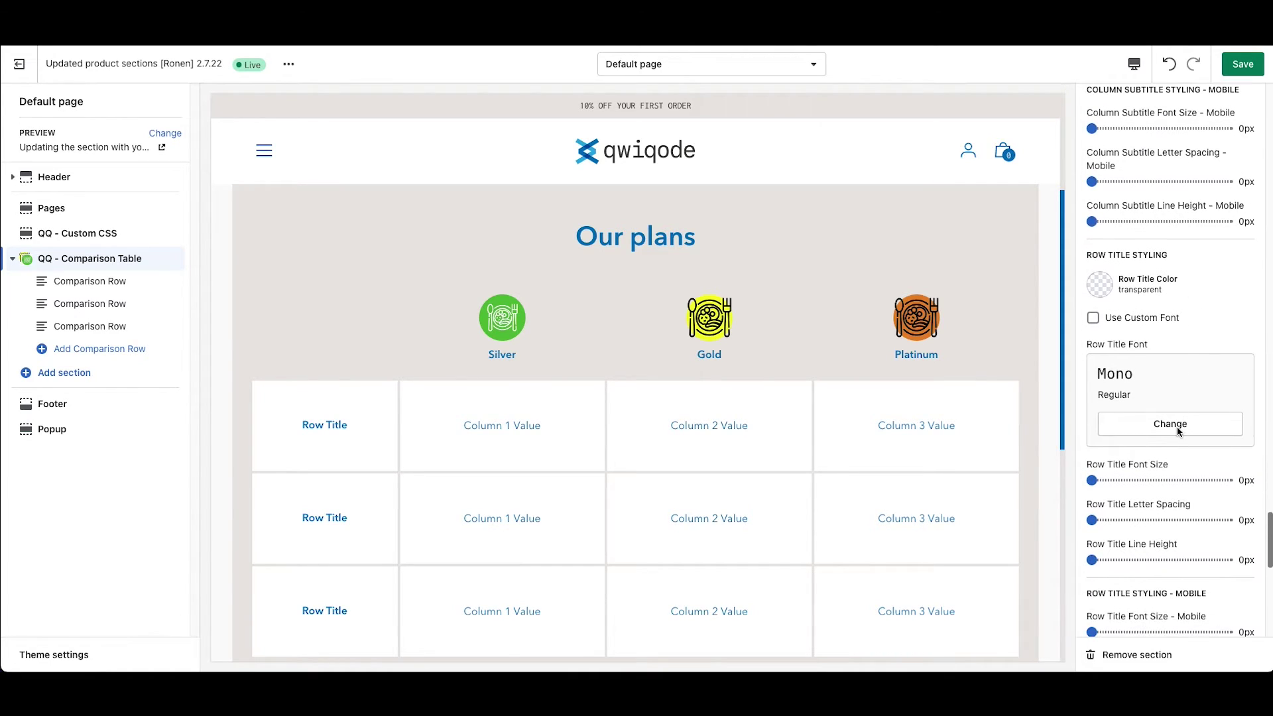
scroll(1177, 427, down, 1)
scroll(759, 474, down, 1)
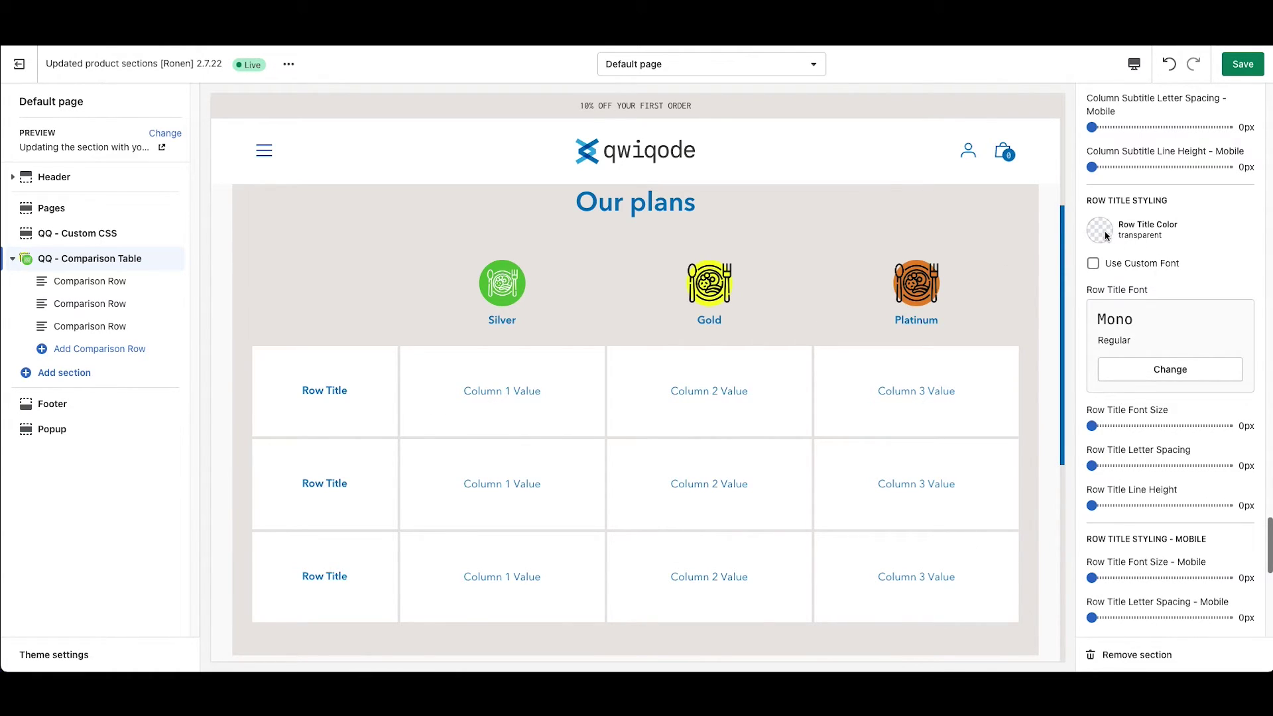
Step: Set the comparison table's Column Cell Background Color to off-white #FAFAFA
drag(344, 396, 287, 391)
scroll(1168, 445, down, 4)
scroll(1166, 444, down, 2)
click(851, 363)
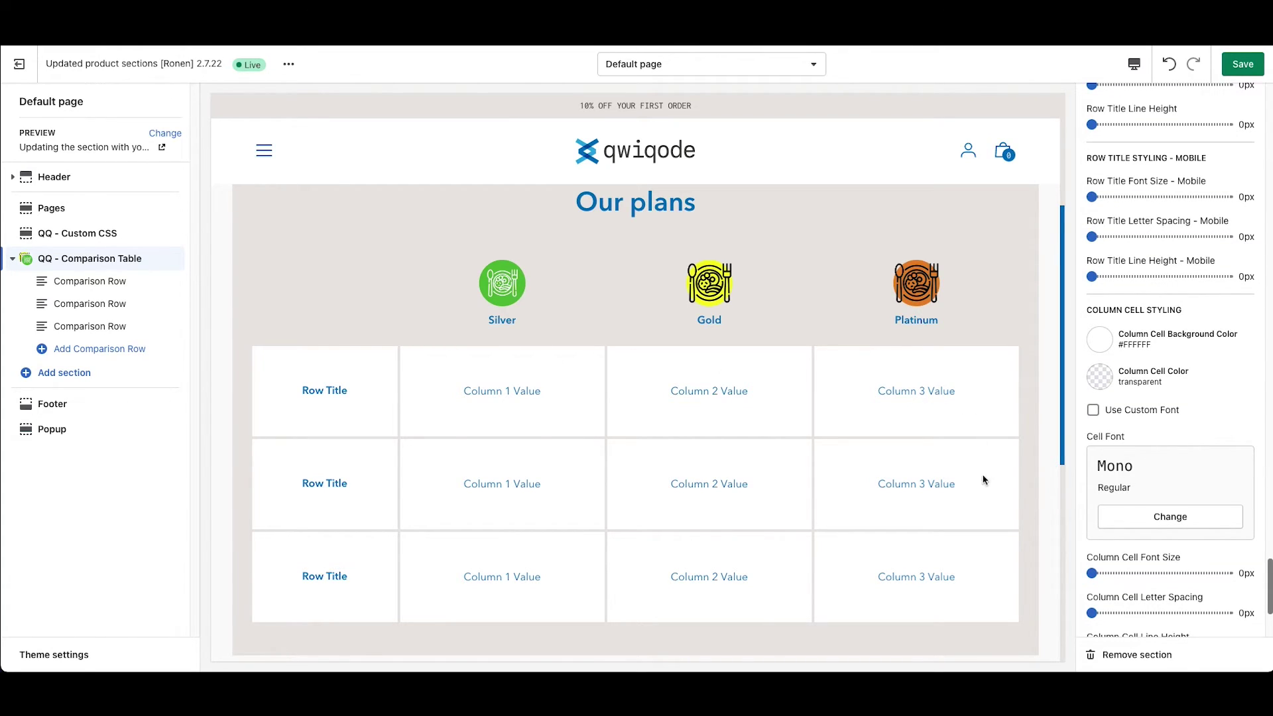
click(1101, 341)
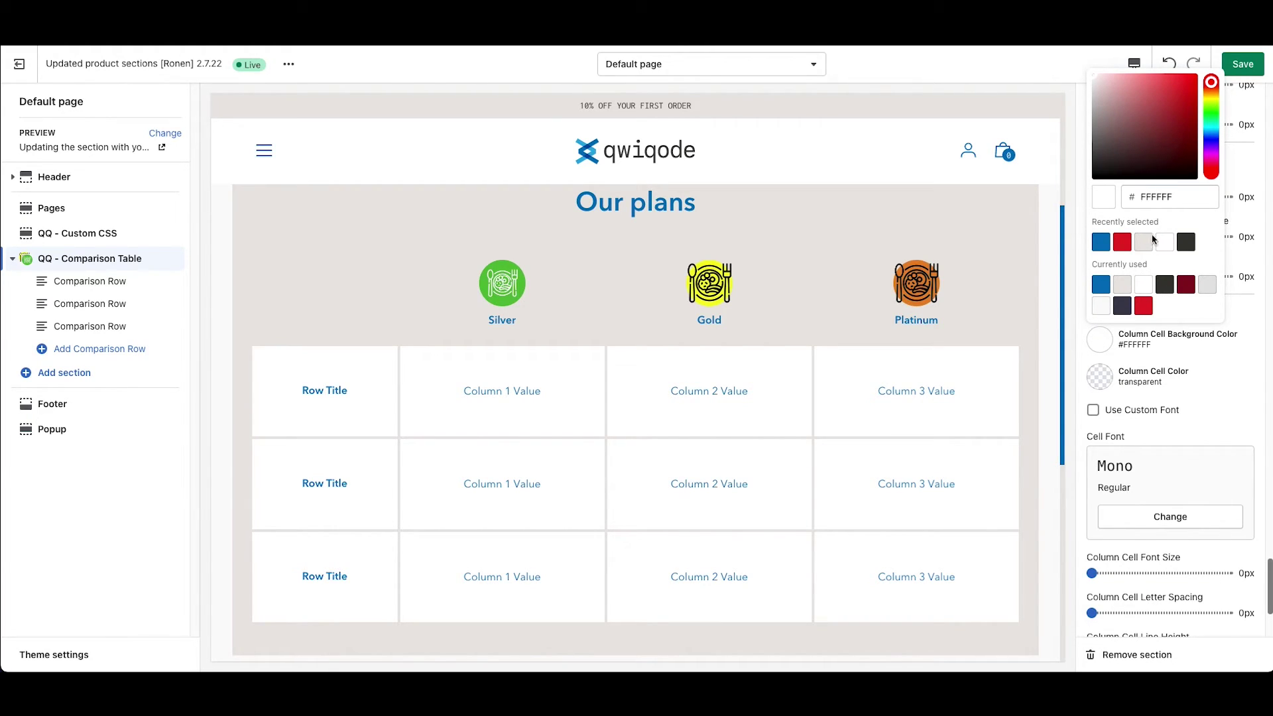
click(1120, 287)
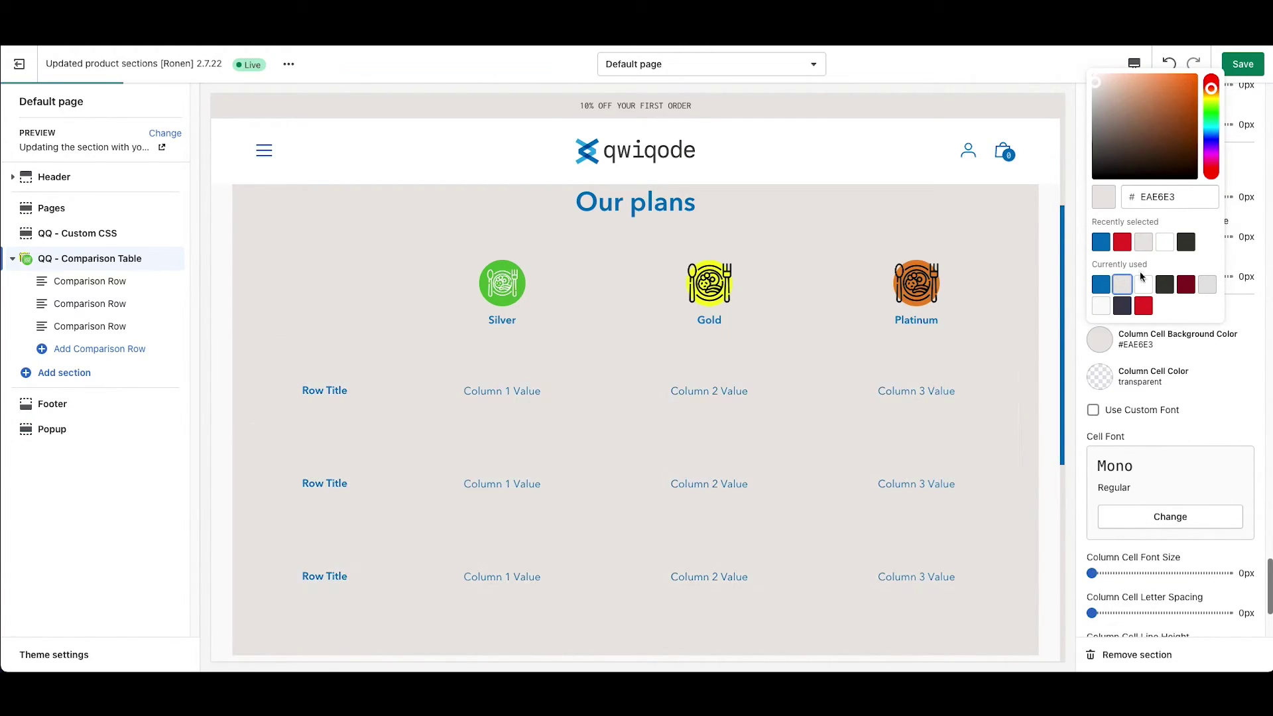
drag(1095, 88, 1151, 87)
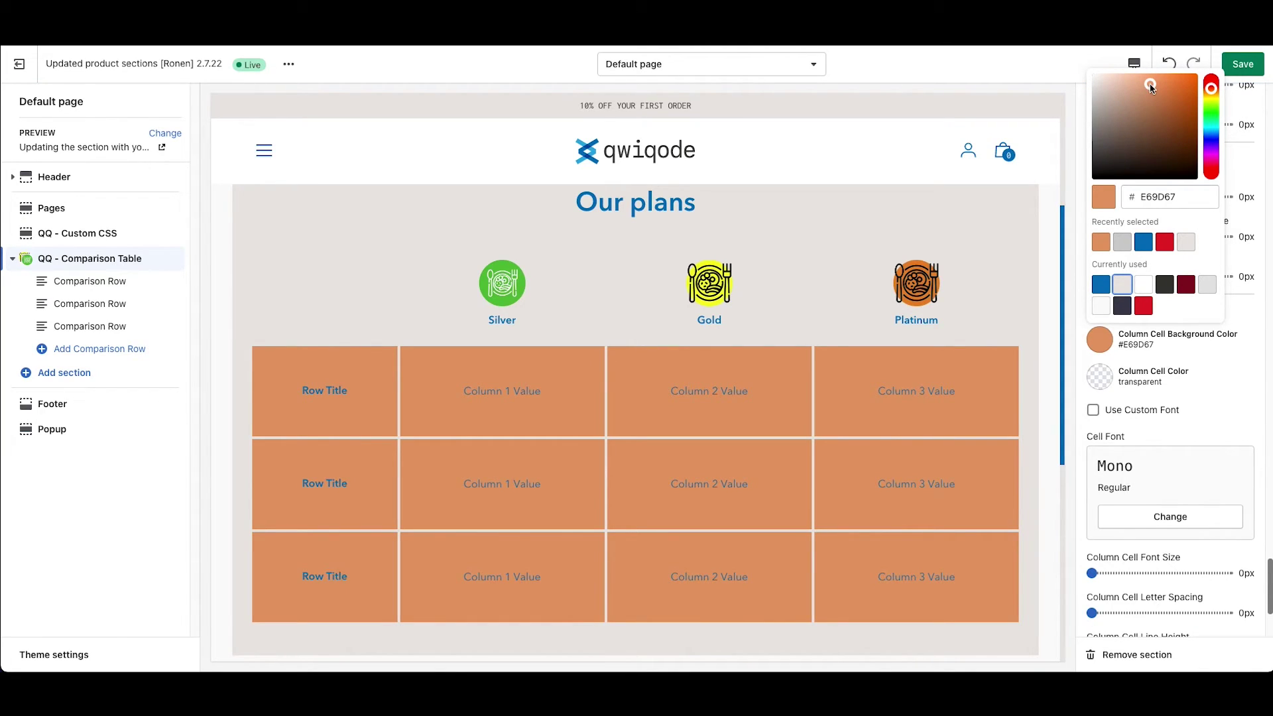
click(1201, 337)
click(1101, 339)
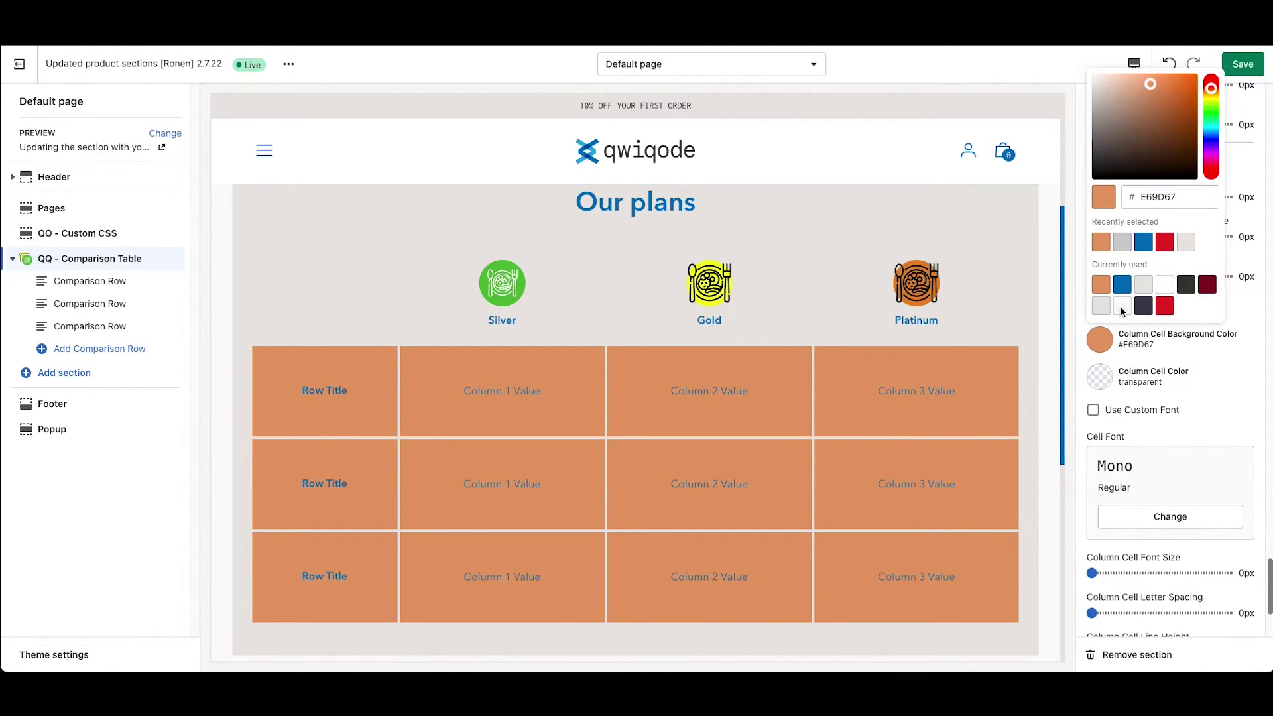
click(1122, 306)
click(1212, 407)
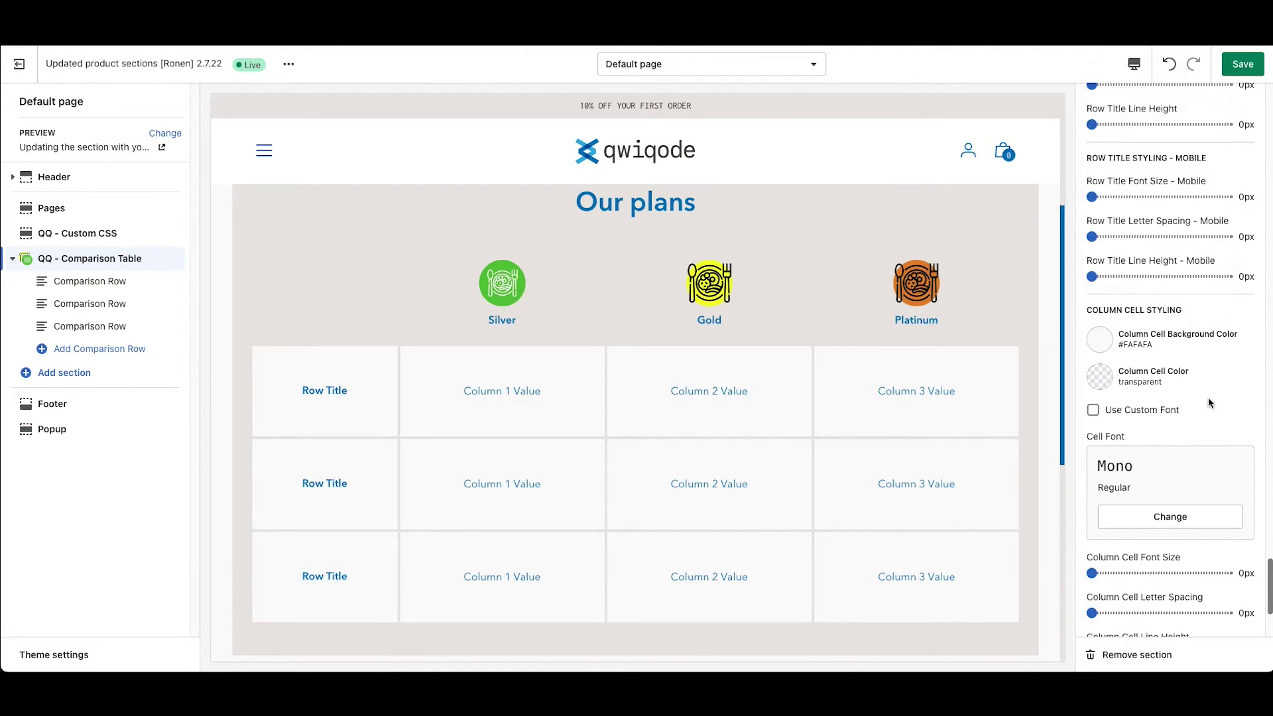
Step: Set the Column Cell Color to blue #0071BC after briefly trying red
scroll(1180, 385, down, 1)
click(1102, 361)
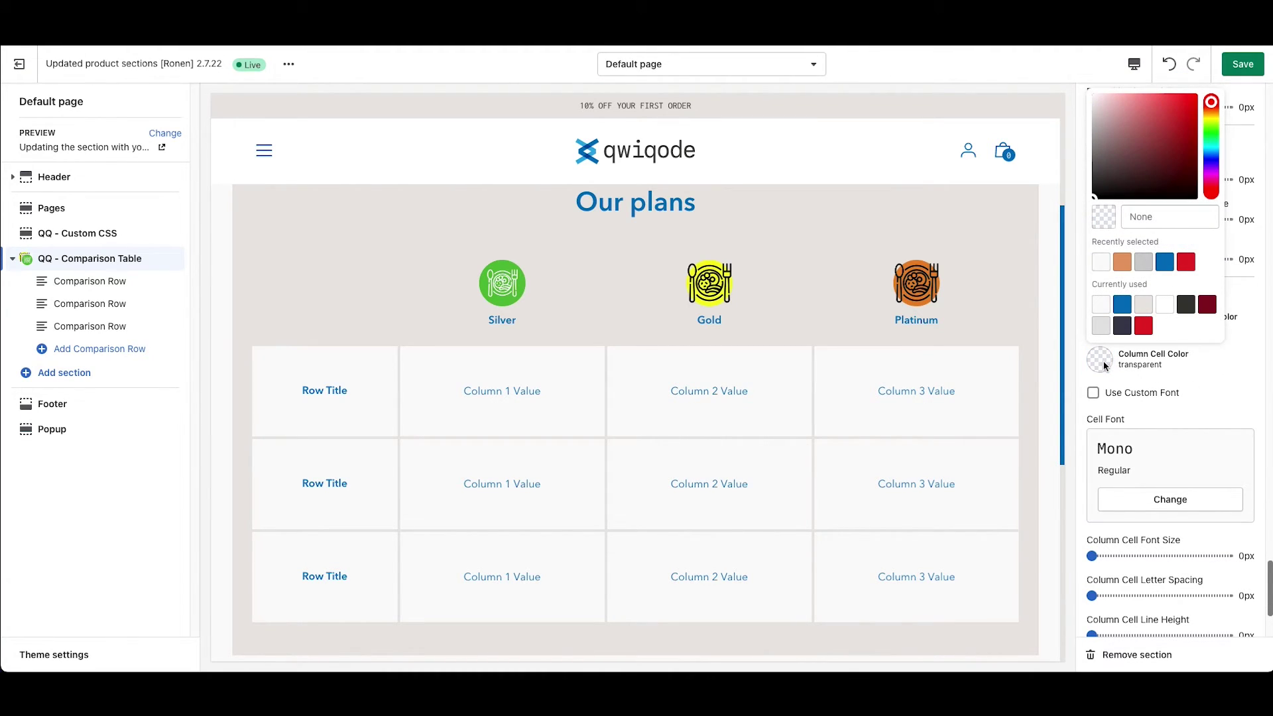
click(1122, 305)
click(1144, 326)
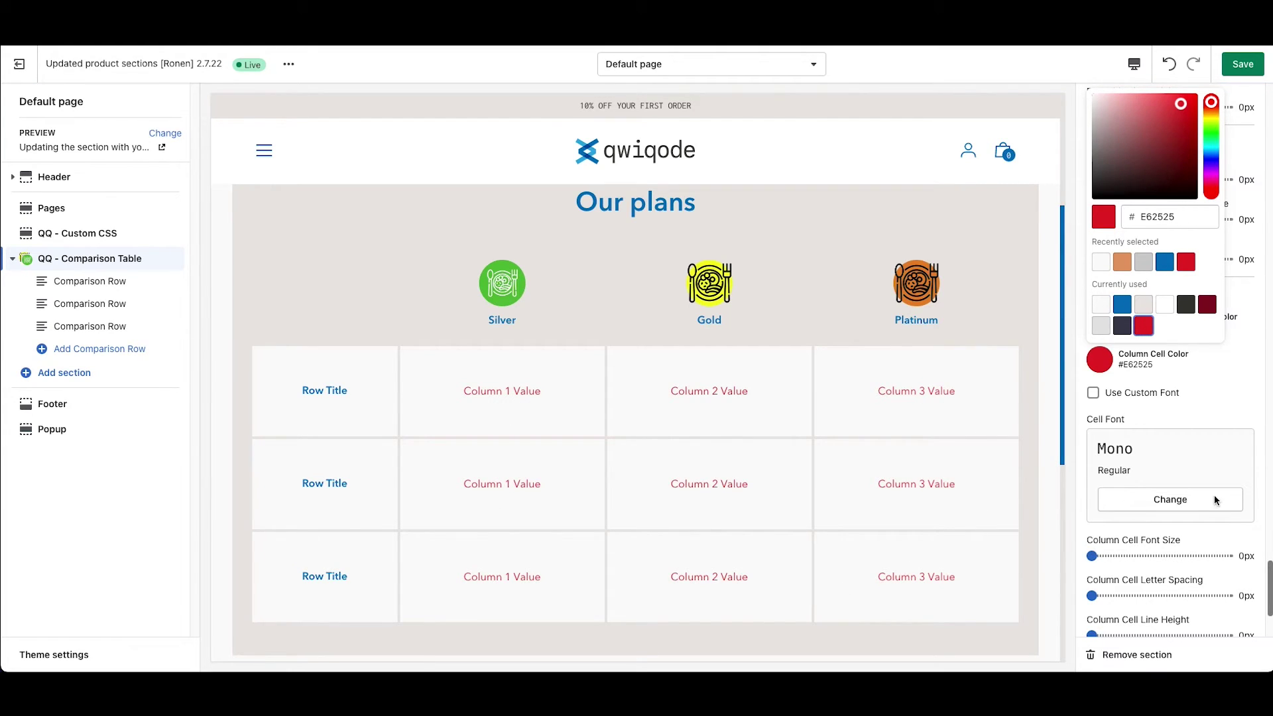
click(1122, 304)
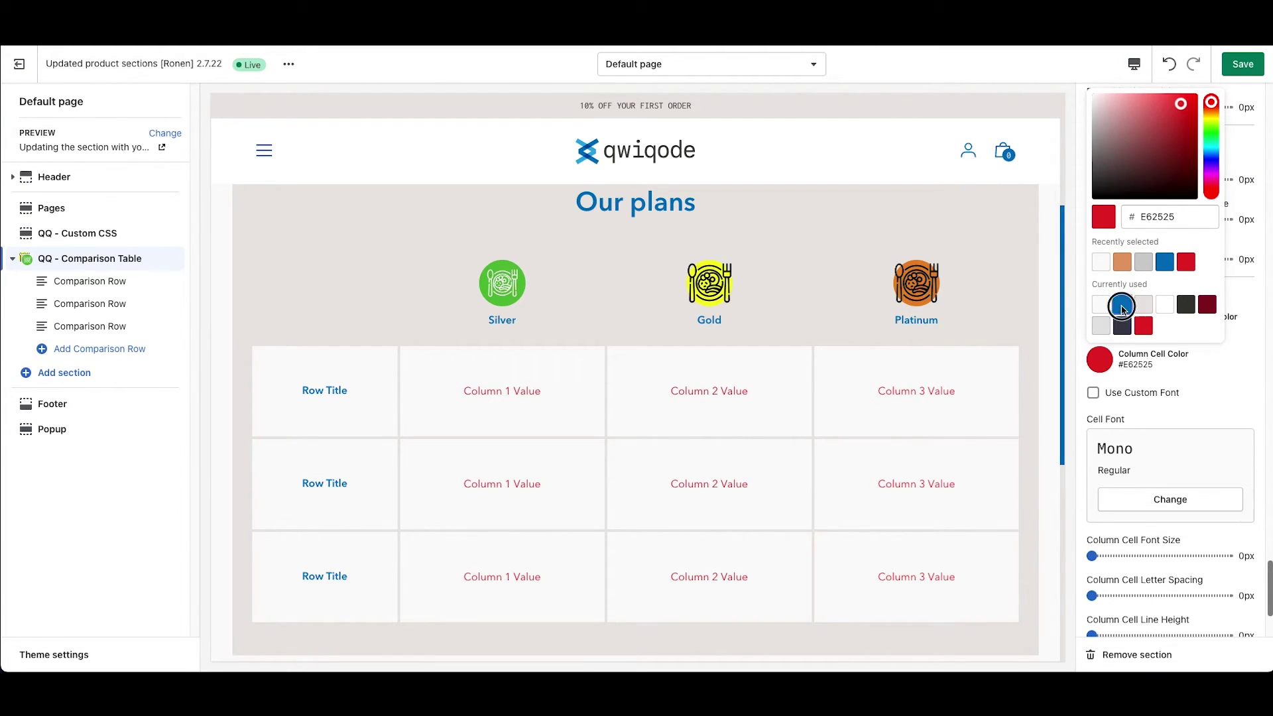
click(1200, 386)
scroll(1176, 457, down, 1)
scroll(1174, 457, down, 3)
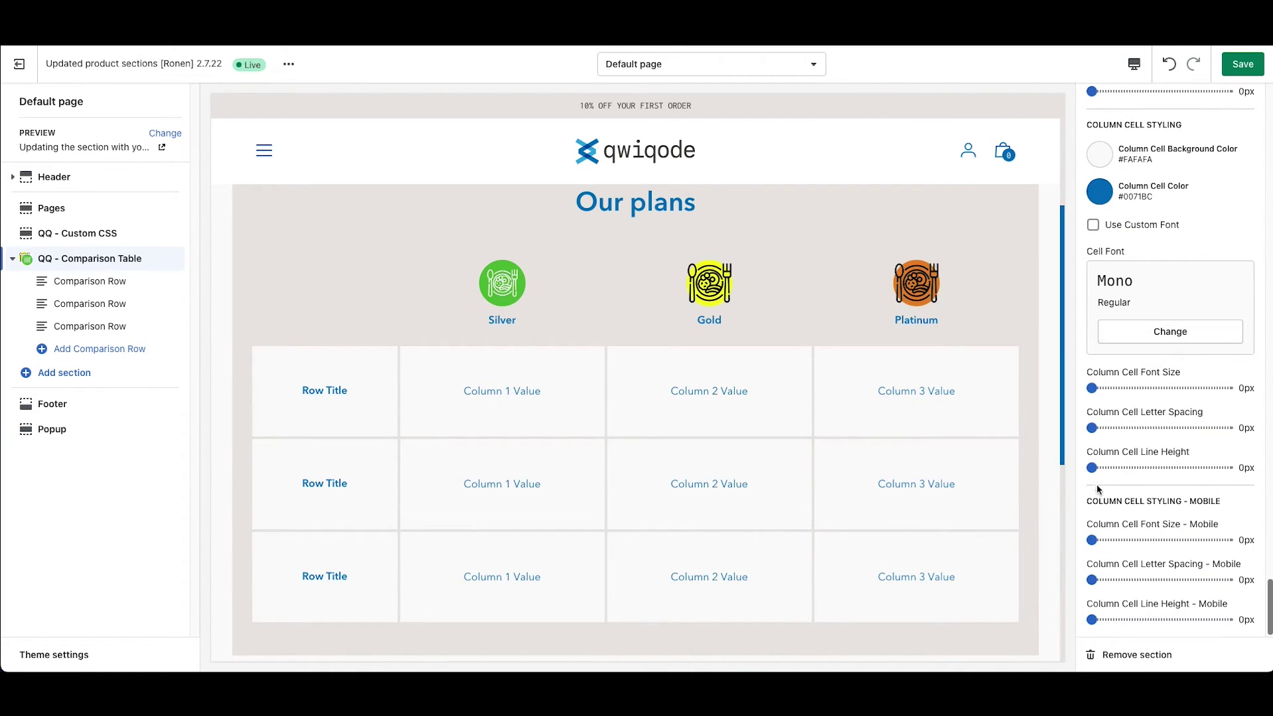
Step: Change the first Comparison Row's Row Title to 'Feature 1'
click(1171, 328)
scroll(419, 438, down, 1)
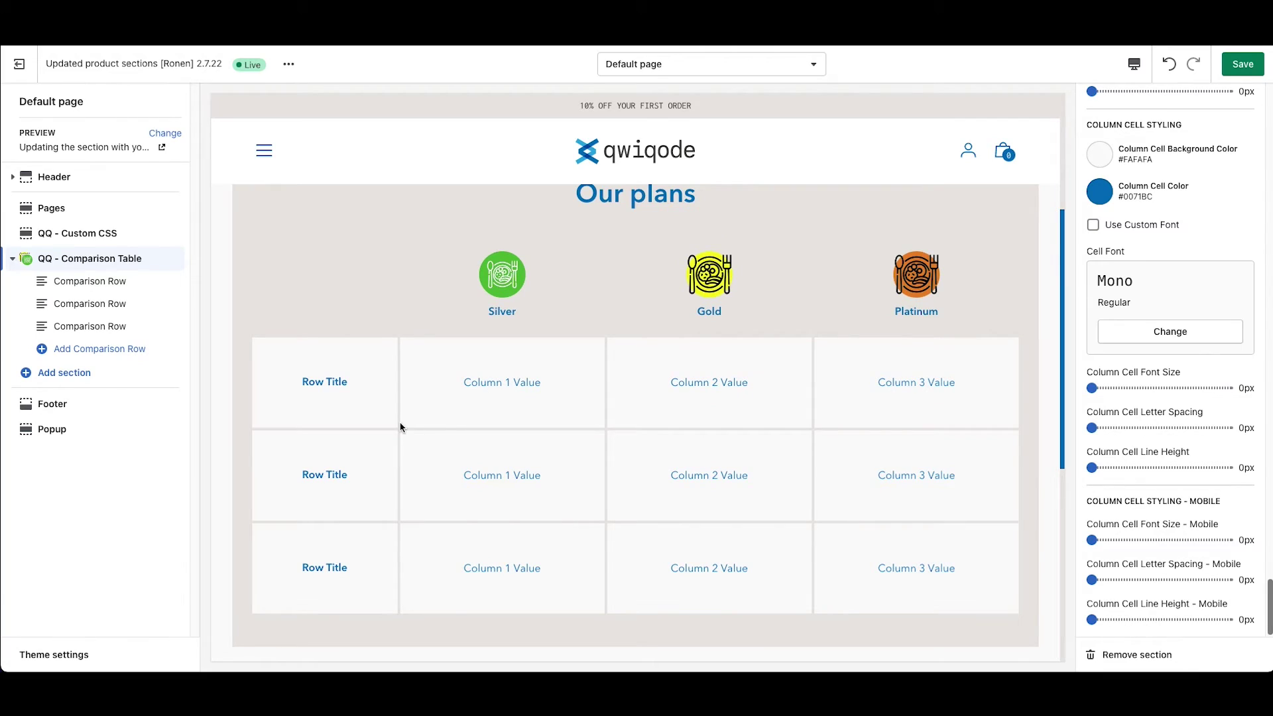
click(98, 287)
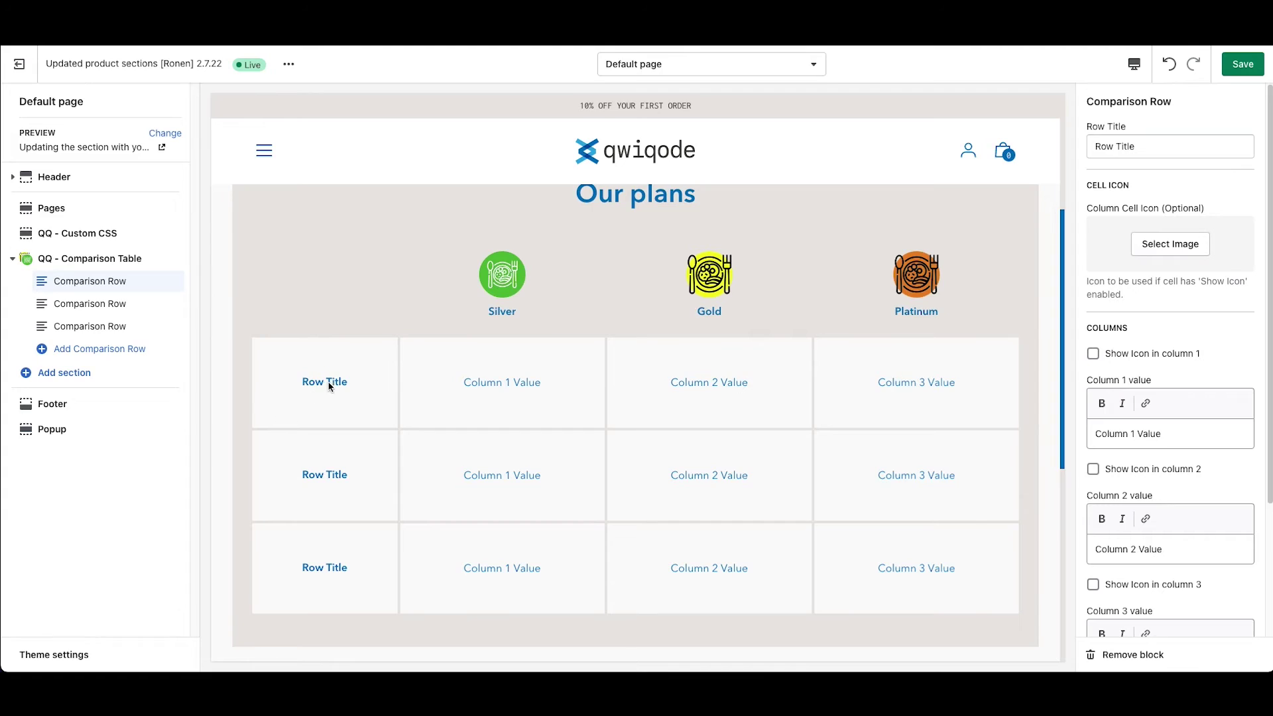
triple_click(1166, 155)
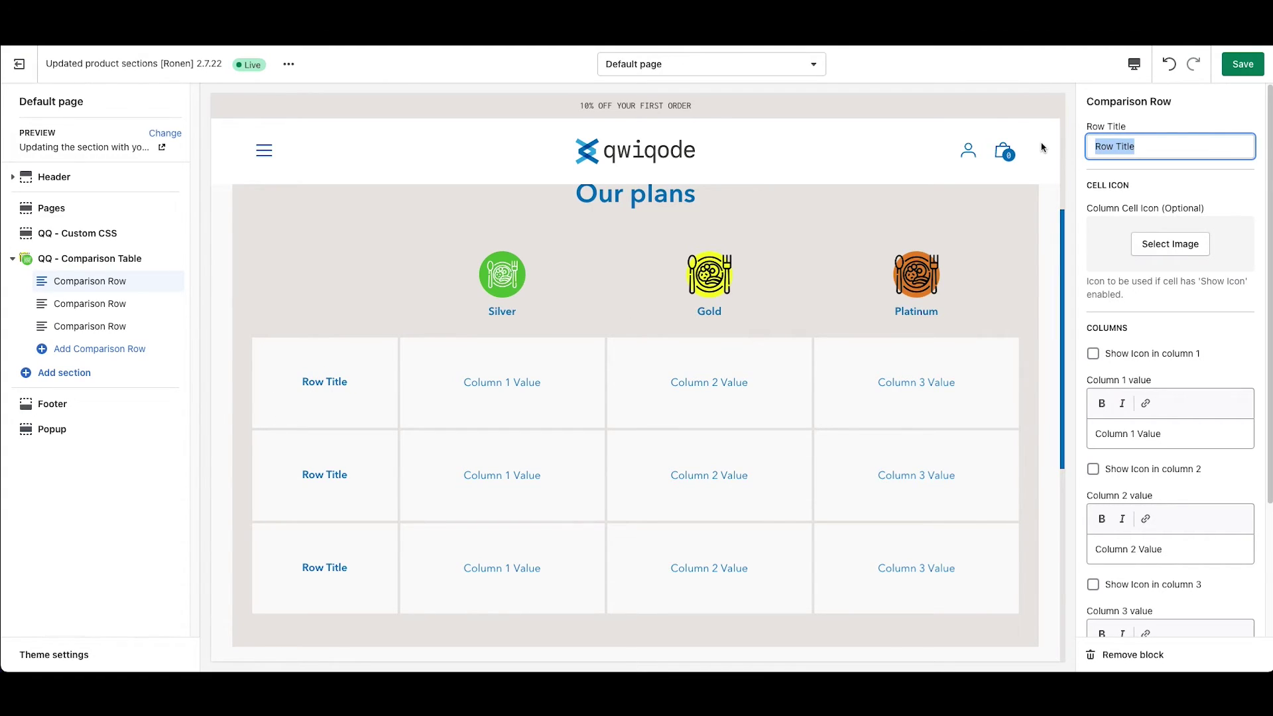
text(Feature )
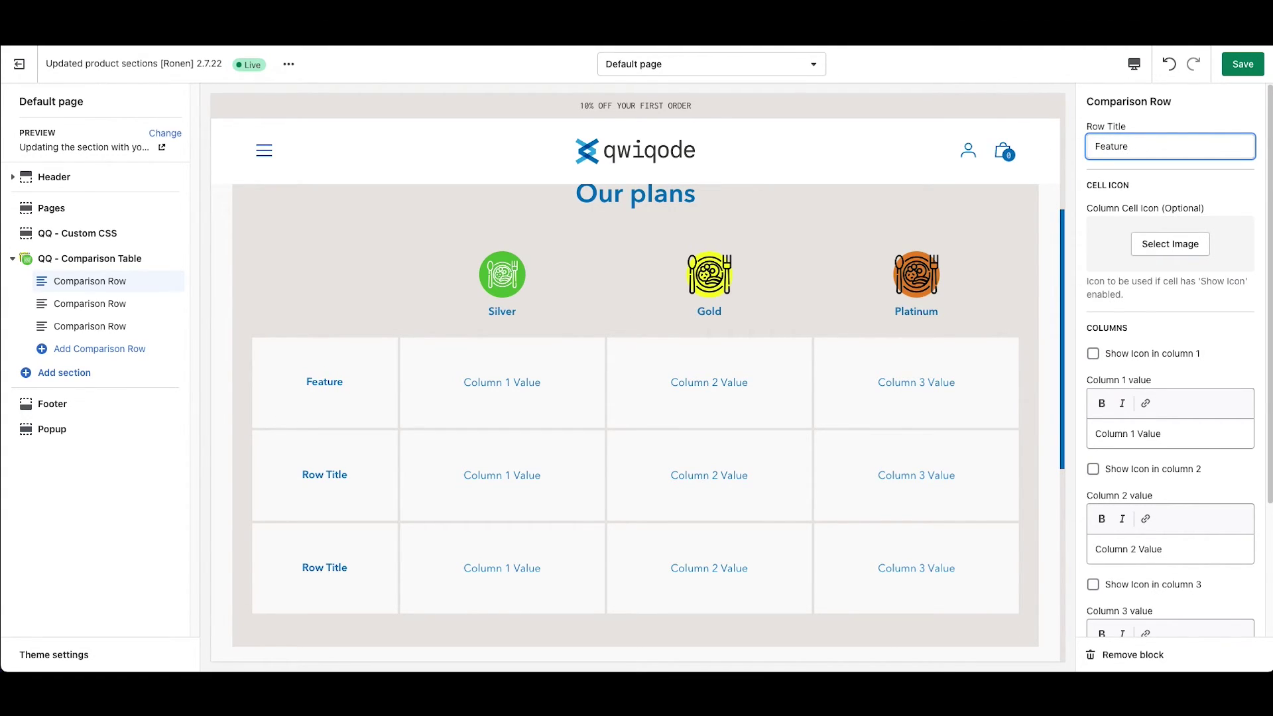
text(1)
scroll(1152, 329, down, 1)
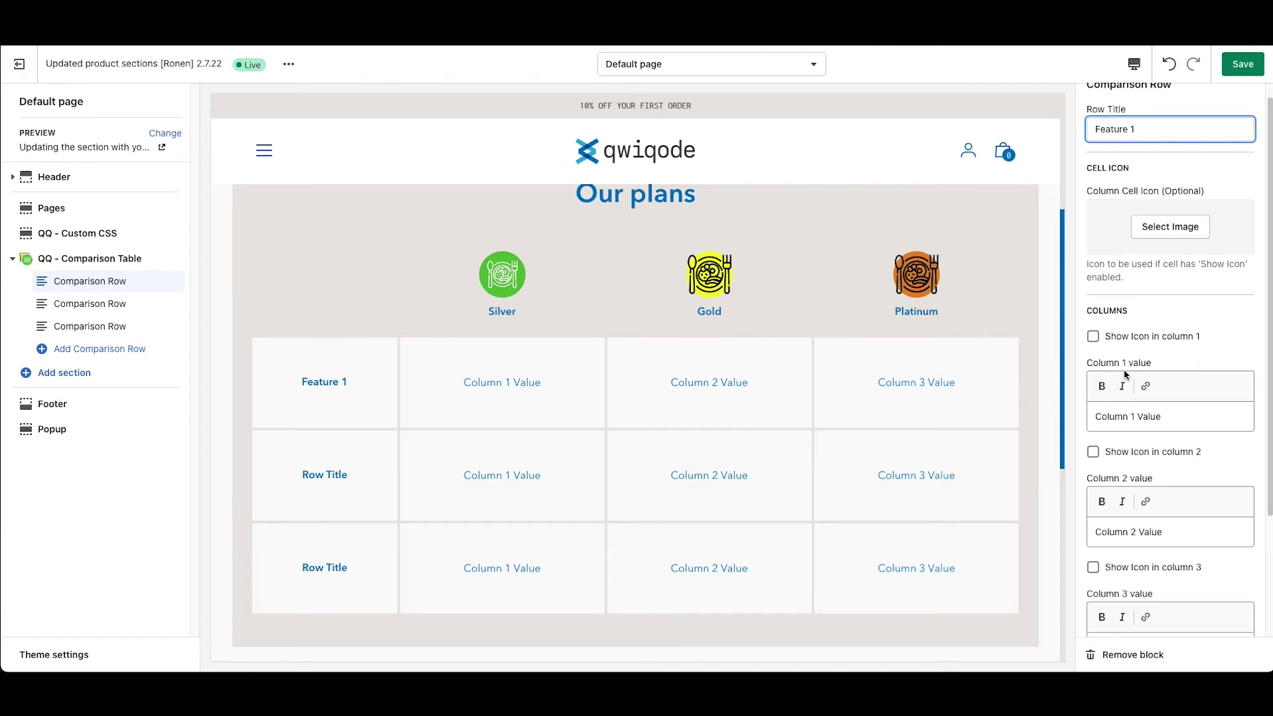
scroll(1143, 391, down, 5)
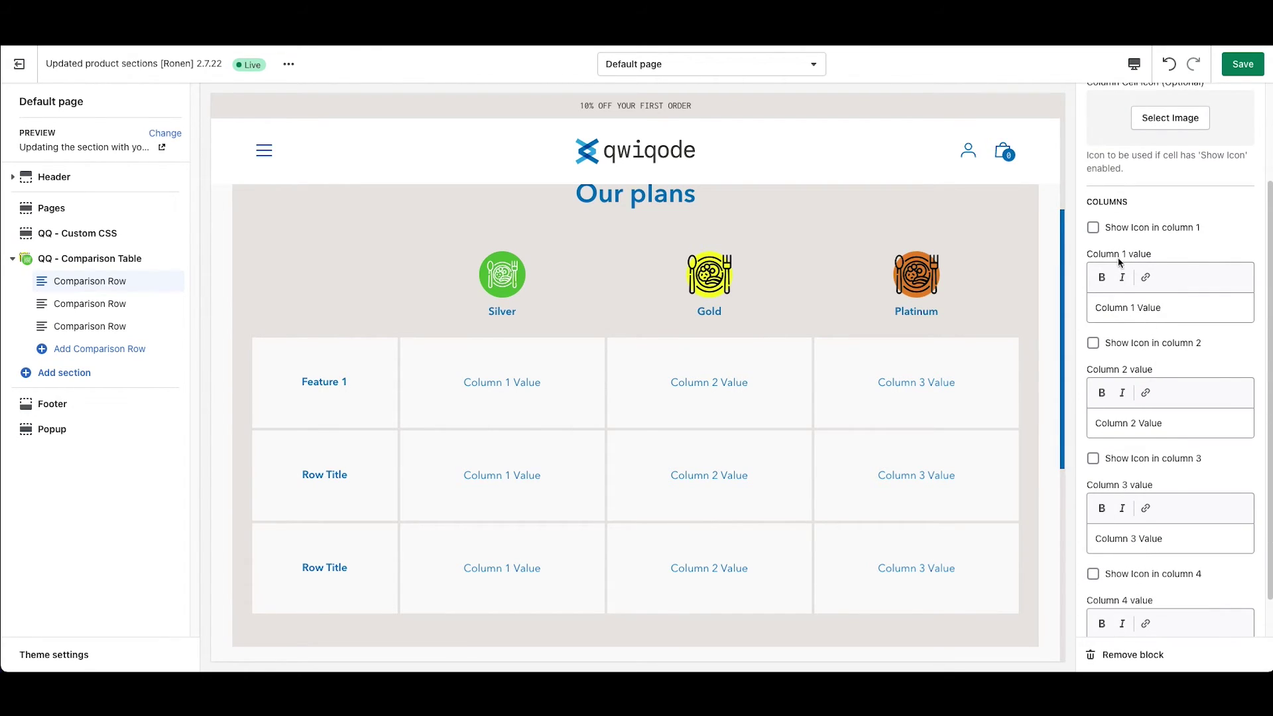
Step: Select the first row's column 1 and column 2 values in the settings and preview
click(1137, 314)
double_click(1107, 309)
drag(521, 382, 463, 382)
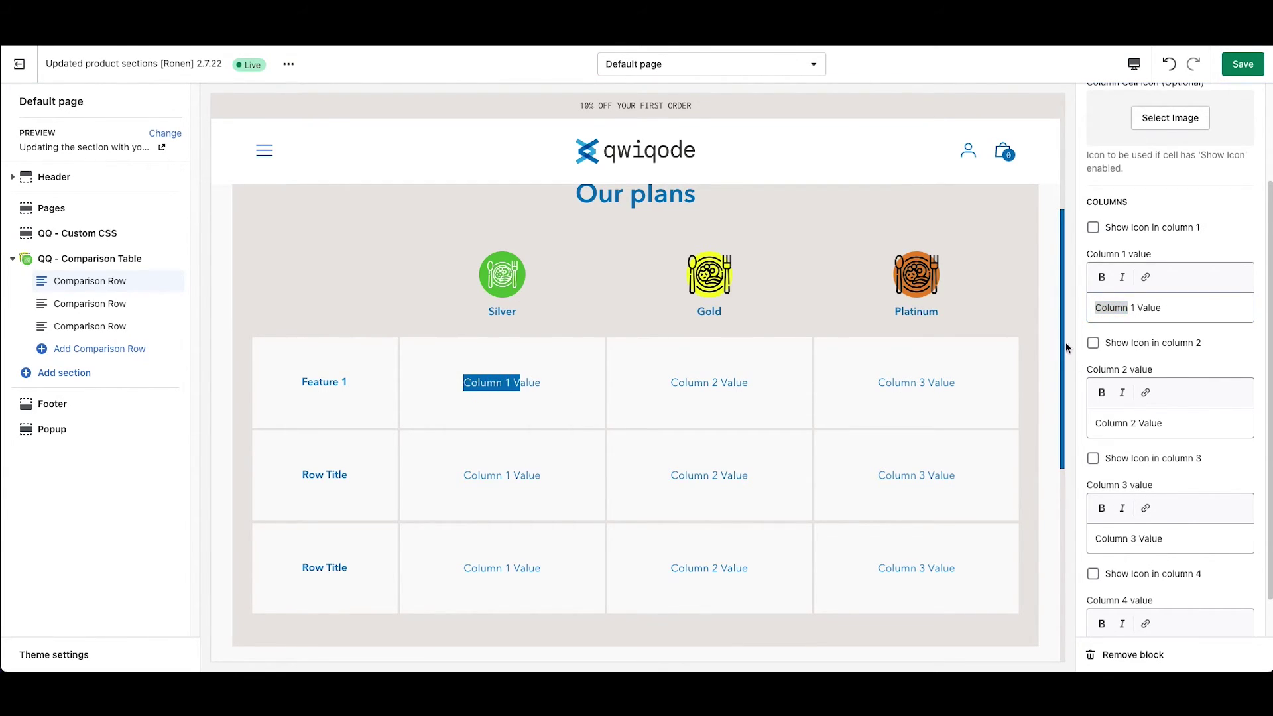
triple_click(1169, 312)
triple_click(1168, 422)
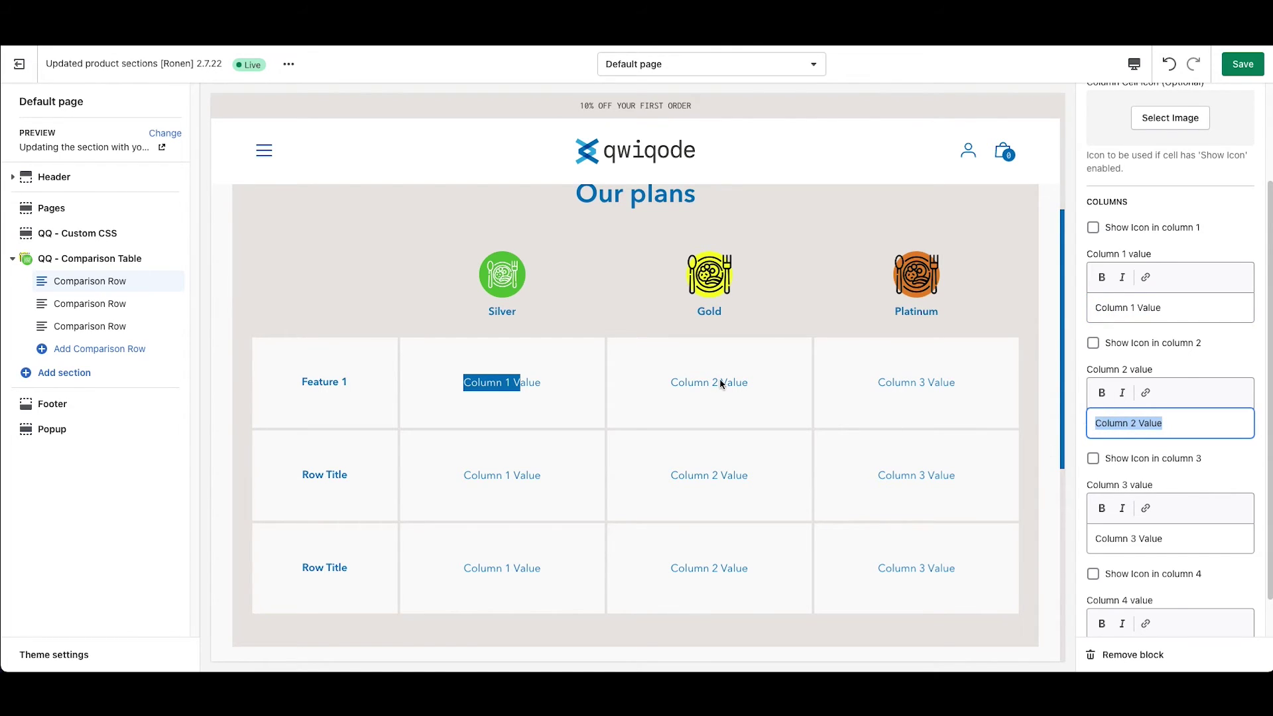
drag(735, 385, 671, 383)
scroll(1155, 578, down, 1)
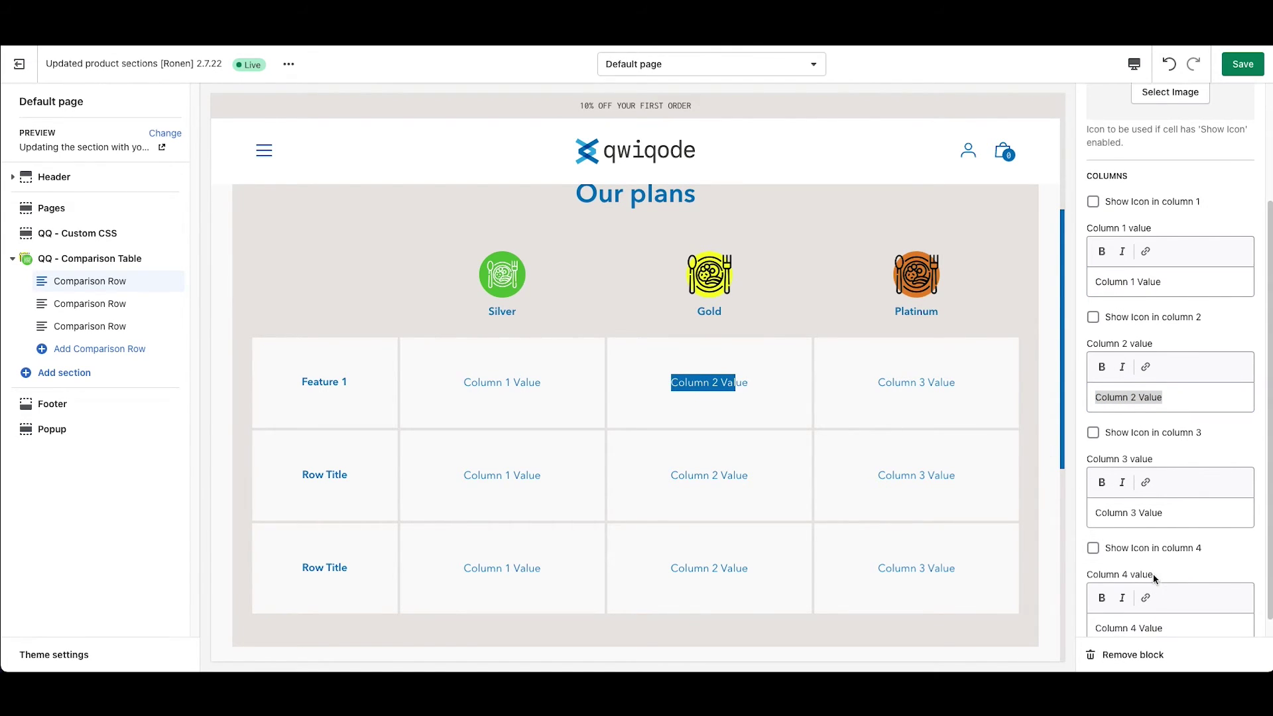
scroll(1156, 504, up, 2)
scroll(1157, 481, up, 2)
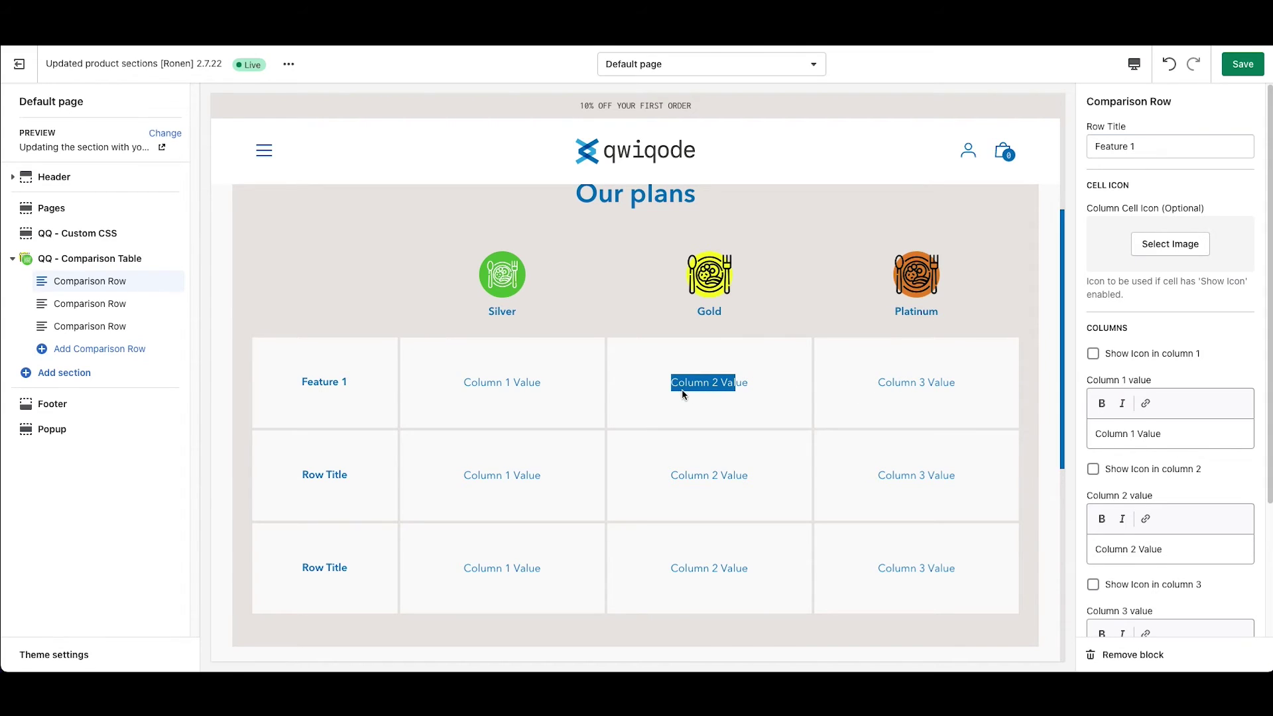
Step: Choose the blue X logo as Feature 1's icon and enable Show Icon for Silver and Gold
click(1176, 245)
click(1125, 384)
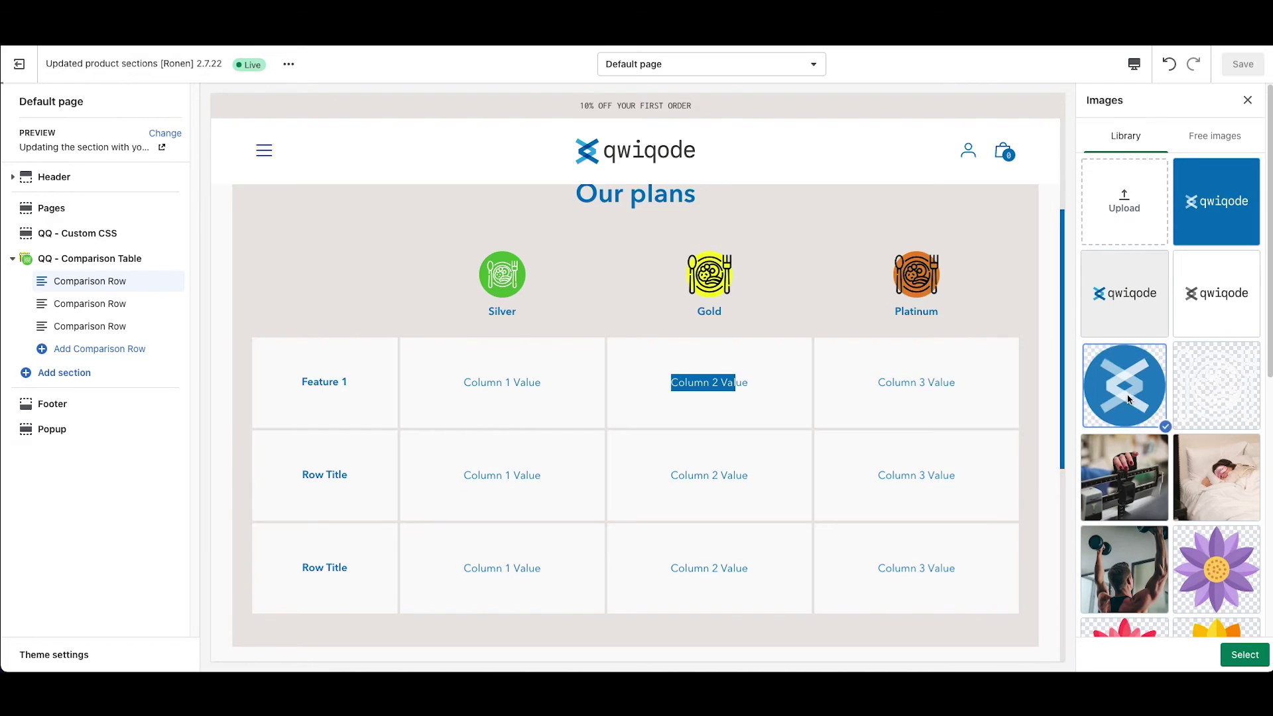
click(1244, 654)
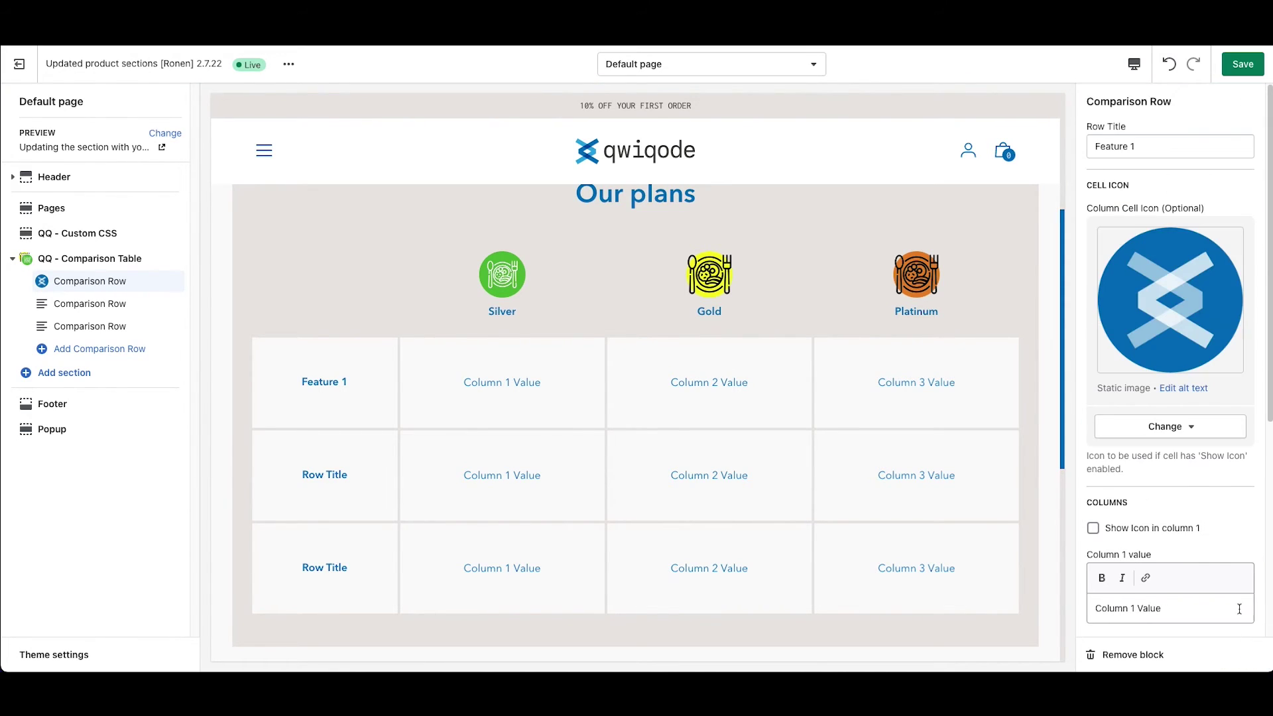
scroll(1189, 519, down, 3)
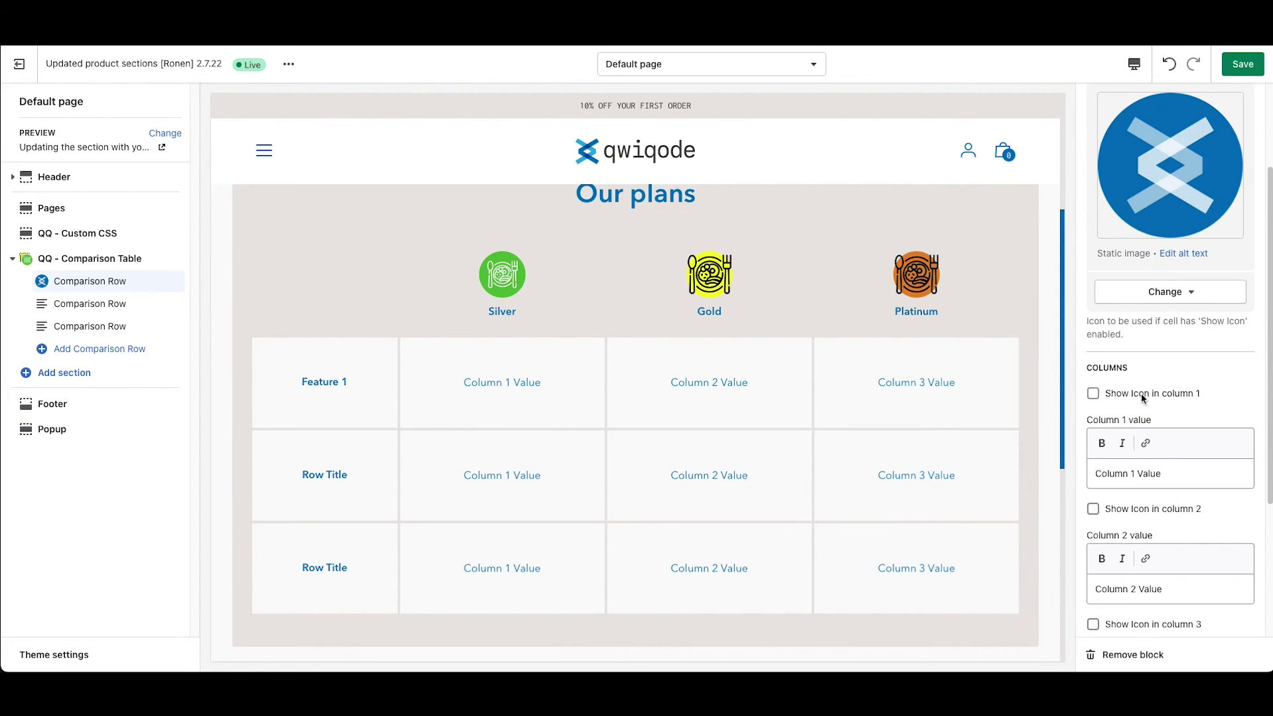
click(1093, 394)
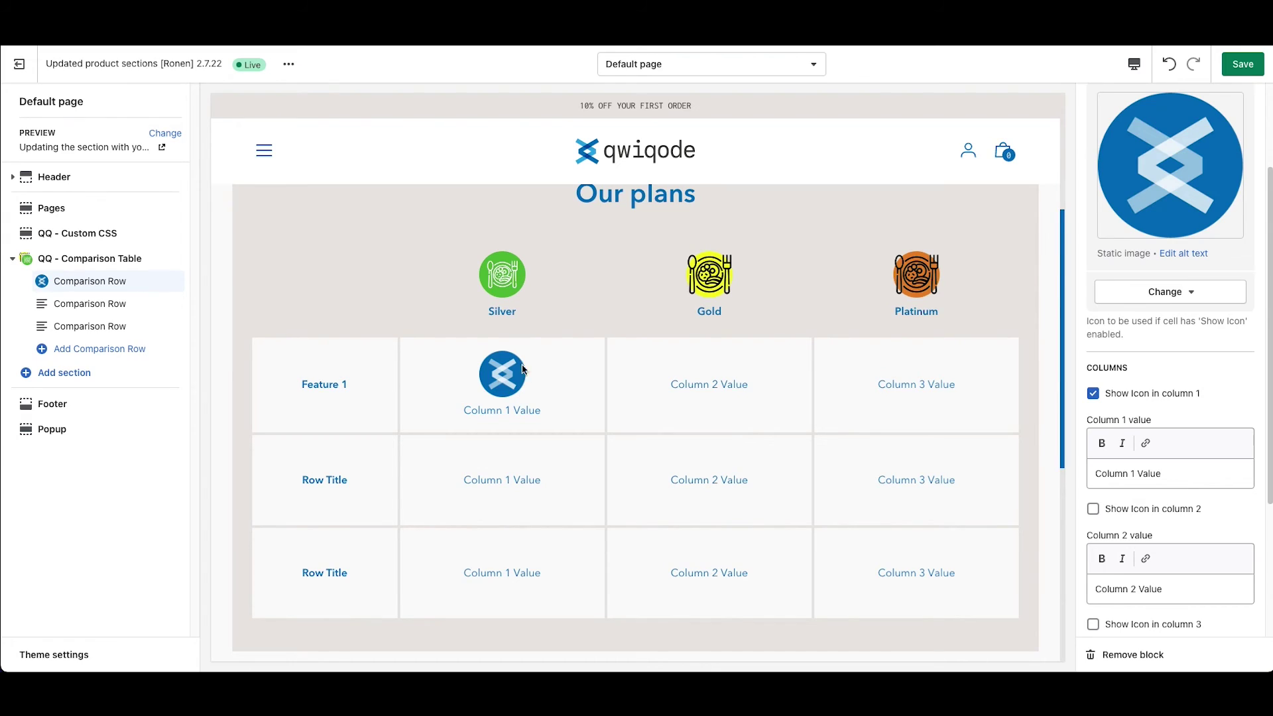
click(1094, 509)
Step: Empty both column value fields, removing the interim '5 meals' and '8 meals' text
click(1191, 481)
drag(1184, 486, 1067, 480)
text(5 meals)
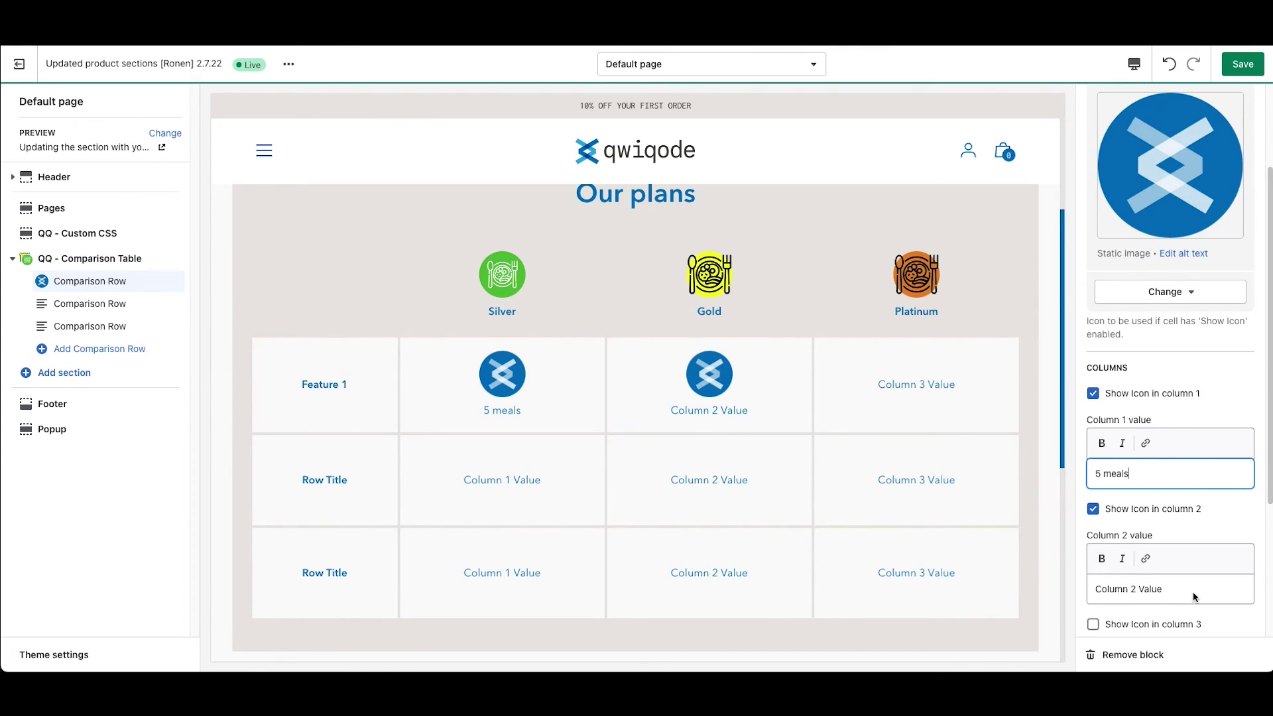
drag(1196, 599, 1075, 596)
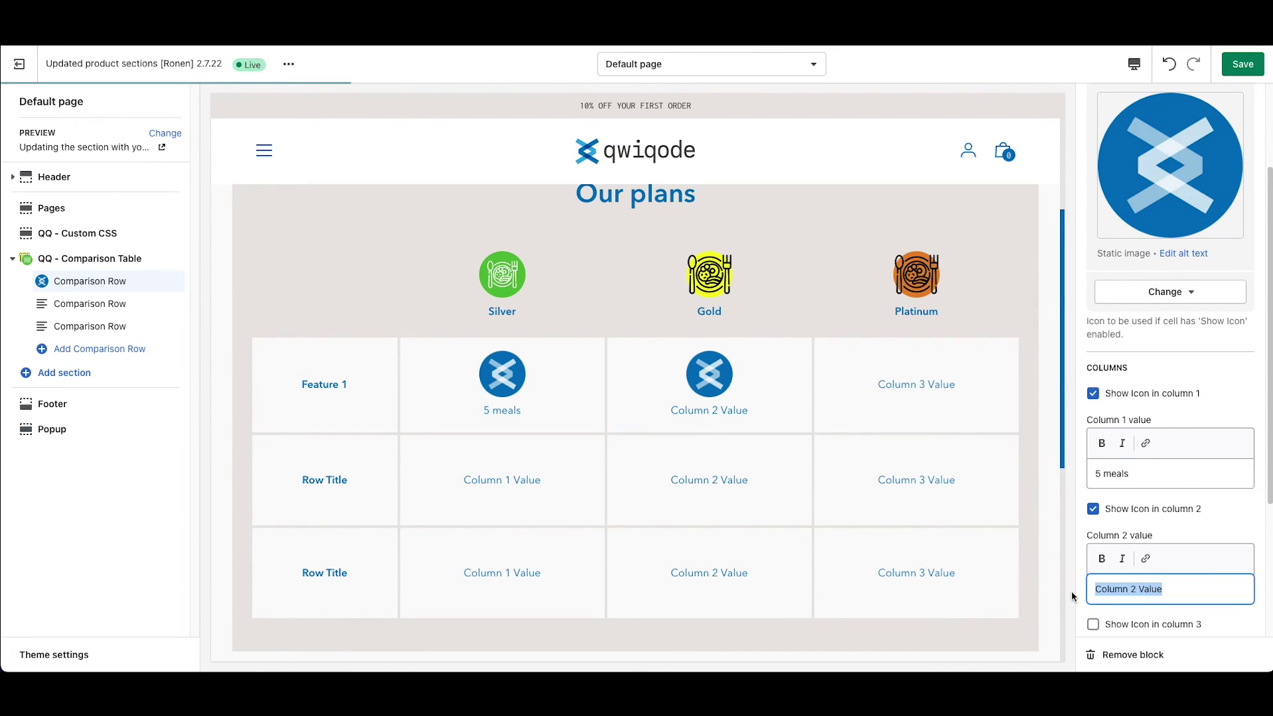
text(8 meals)
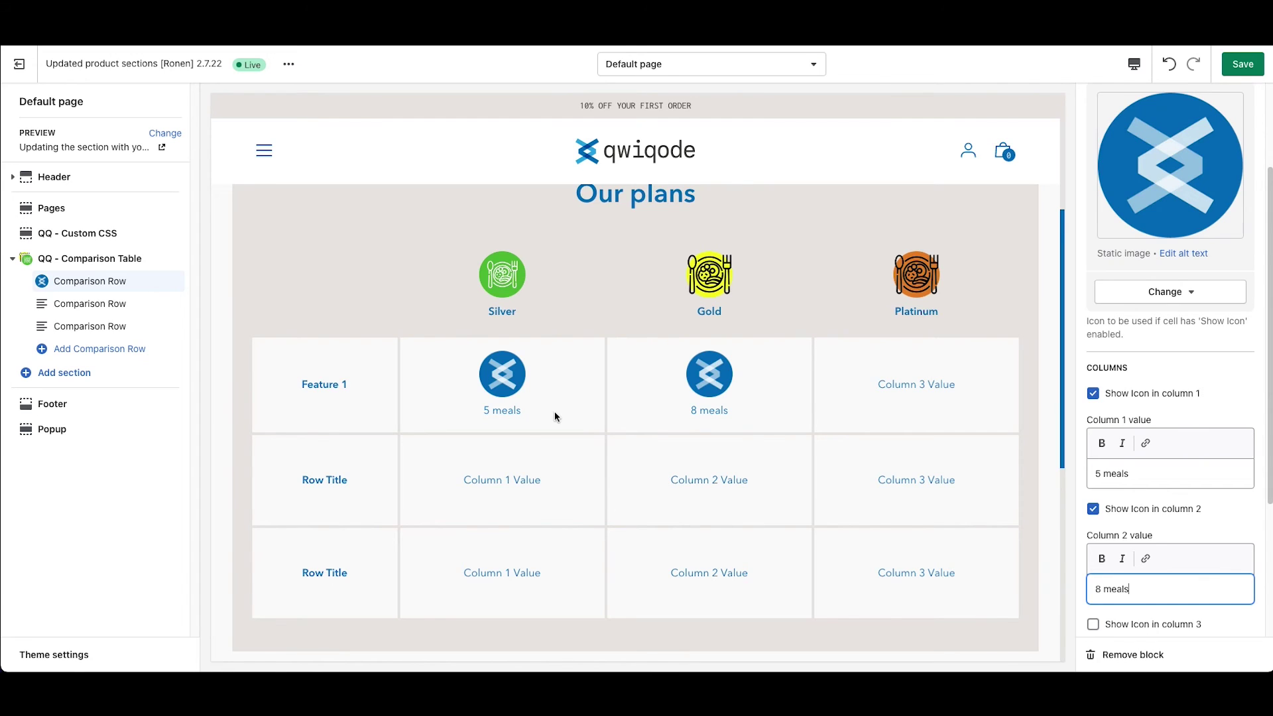
triple_click(1132, 475)
key(BackSpace)
triple_click(1128, 589)
key(BackSpace)
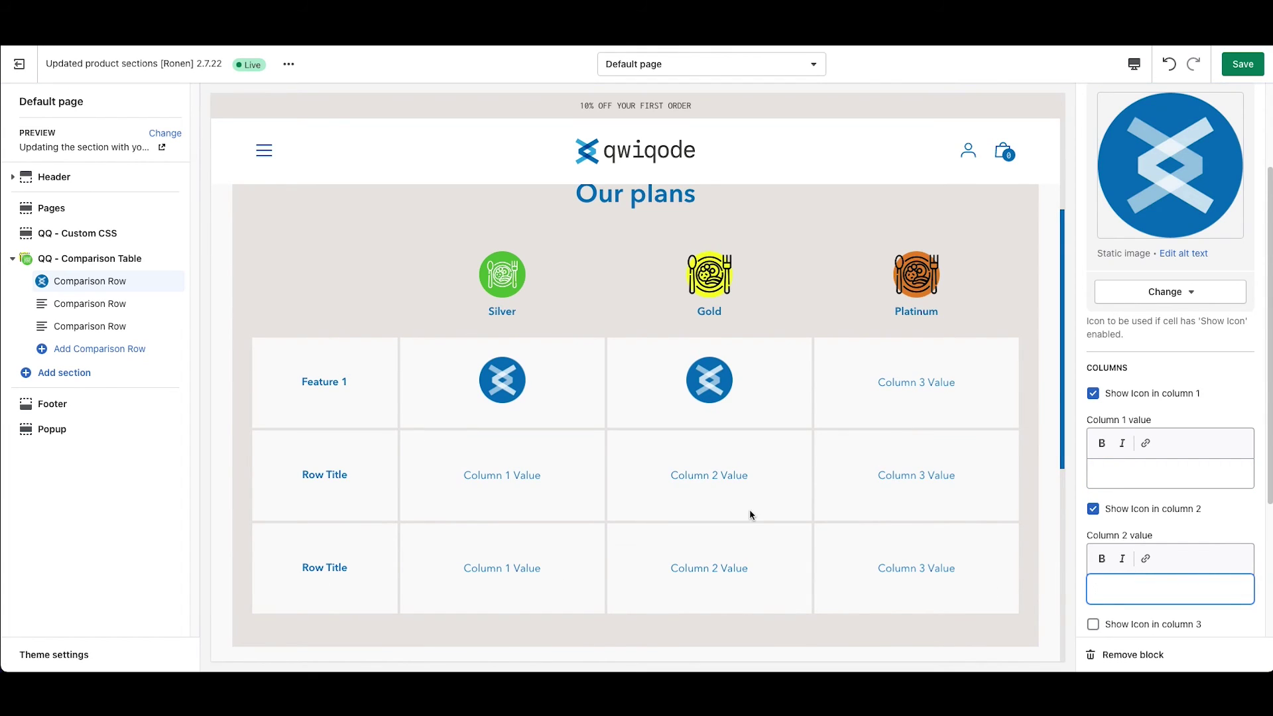
Step: Untick Show Icon for column 1 so Feature 1's Silver cell shows no logo, then edit its value field
click(1093, 394)
click(1140, 485)
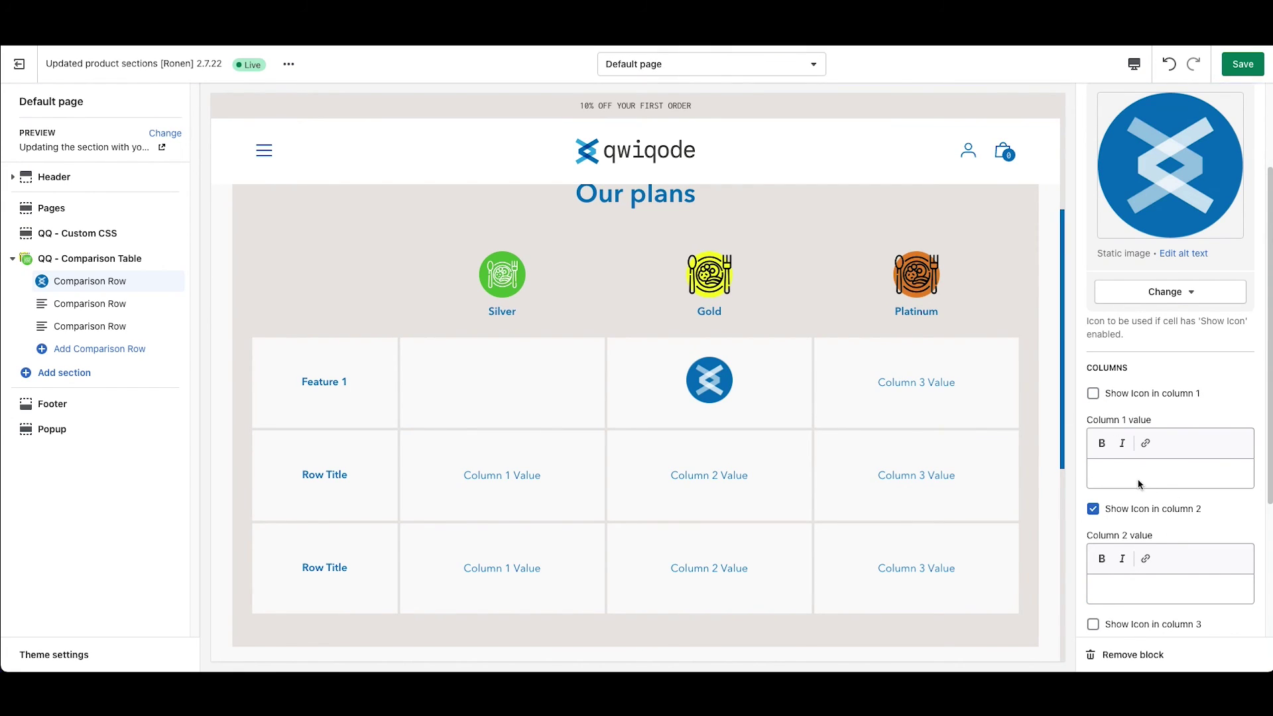
text(-)
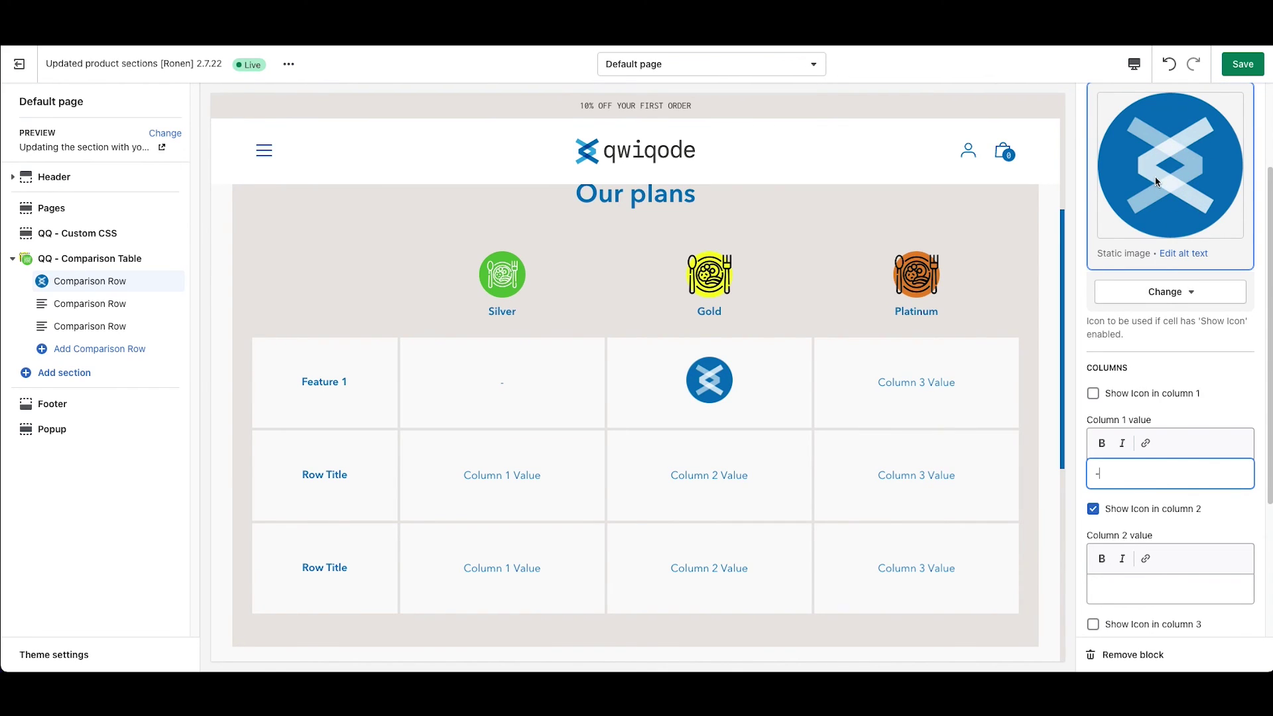
click(1115, 480)
key(BackSpace)
text(X)
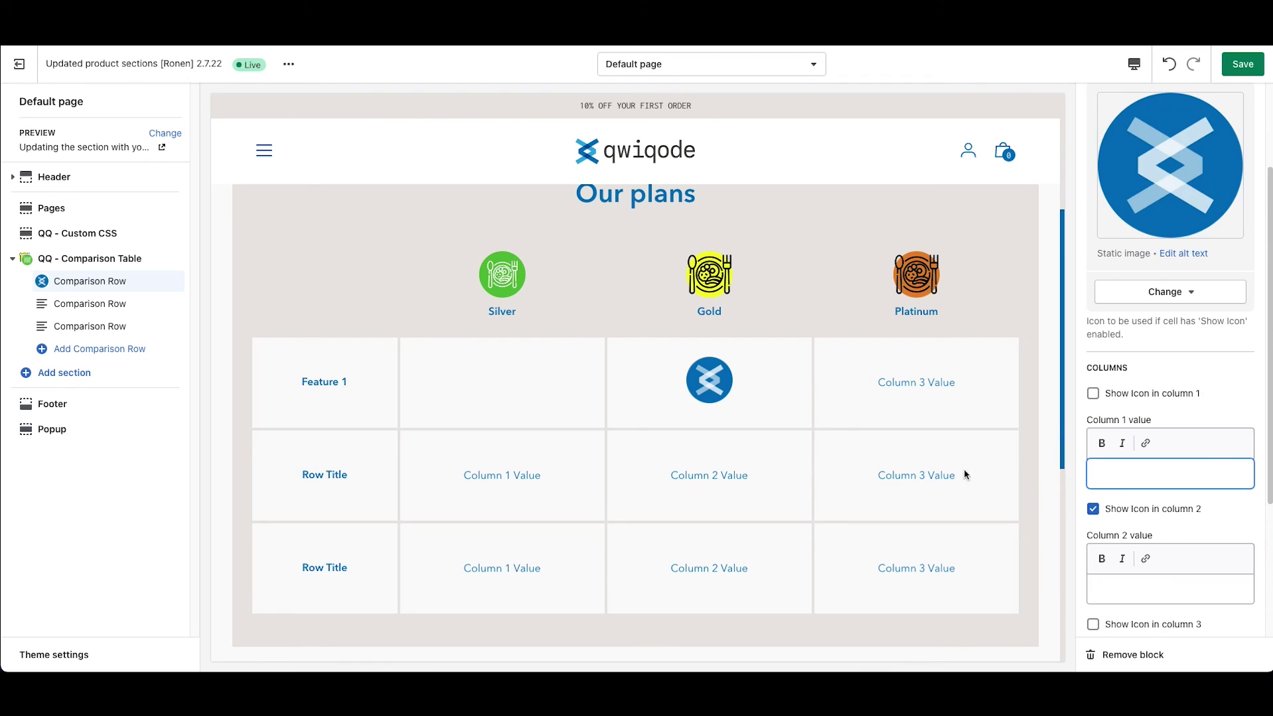
scroll(893, 503, down, 2)
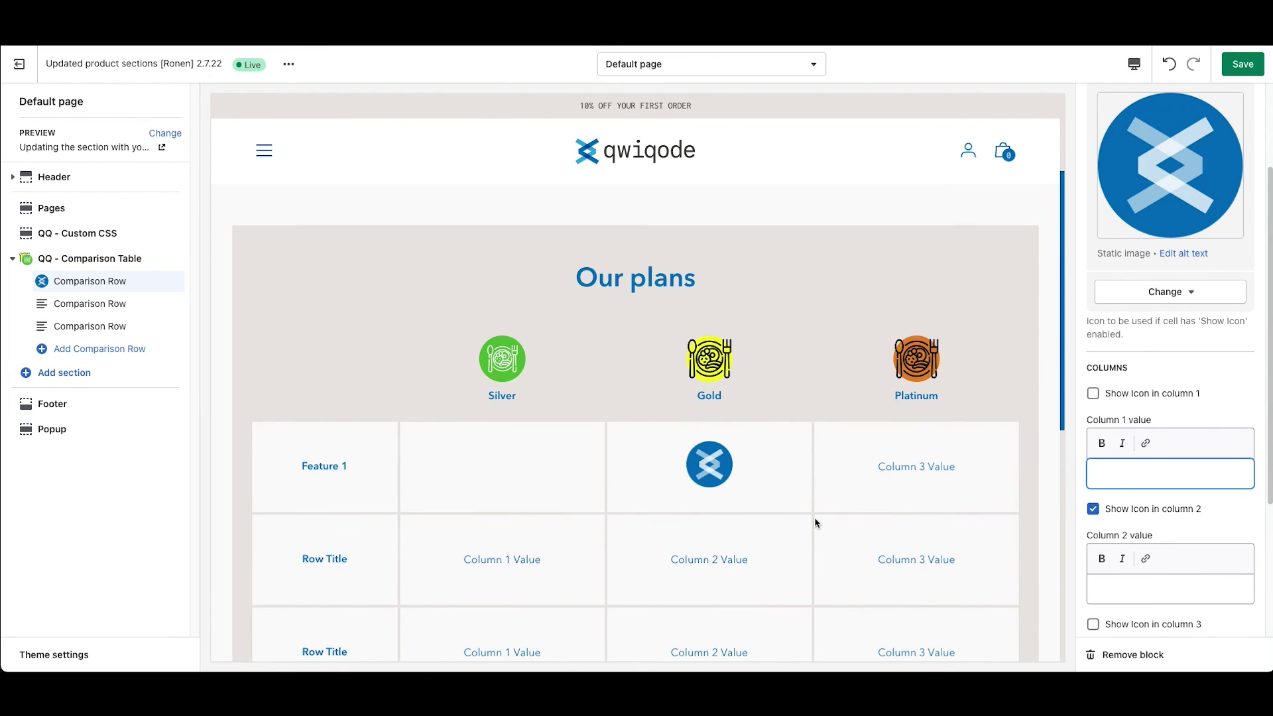
click(1134, 63)
click(1151, 102)
click(1150, 105)
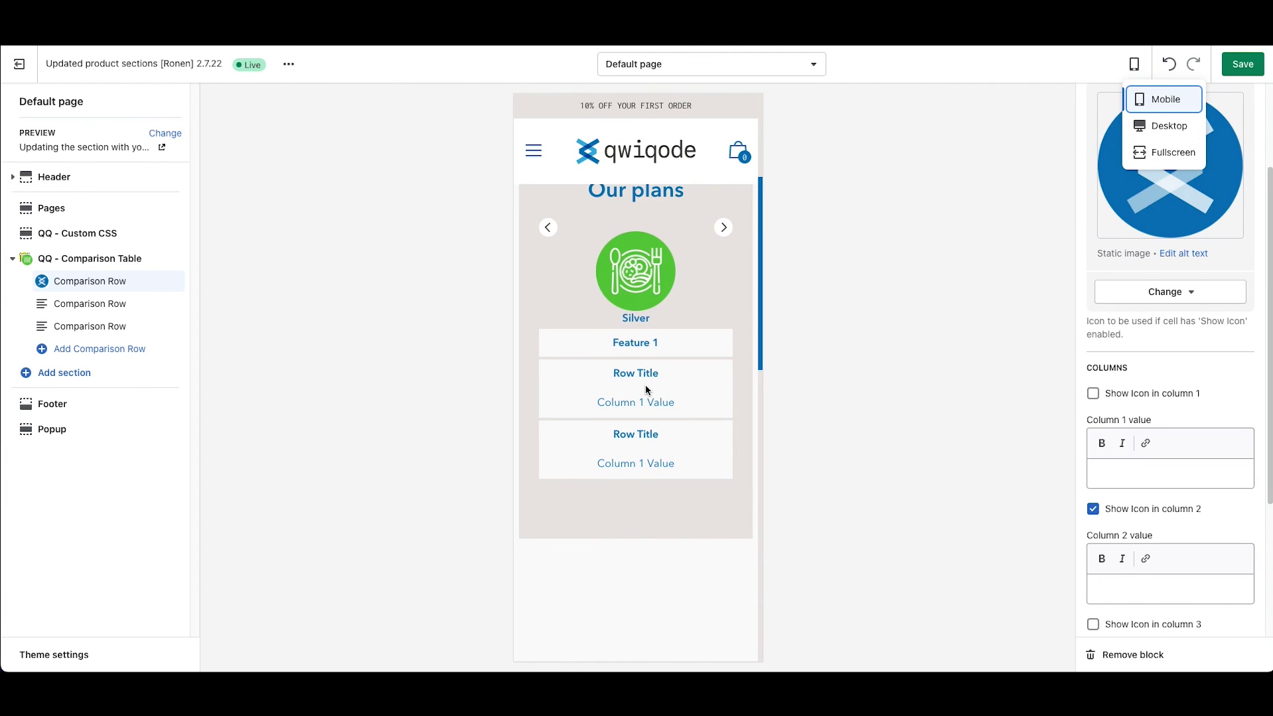
click(724, 243)
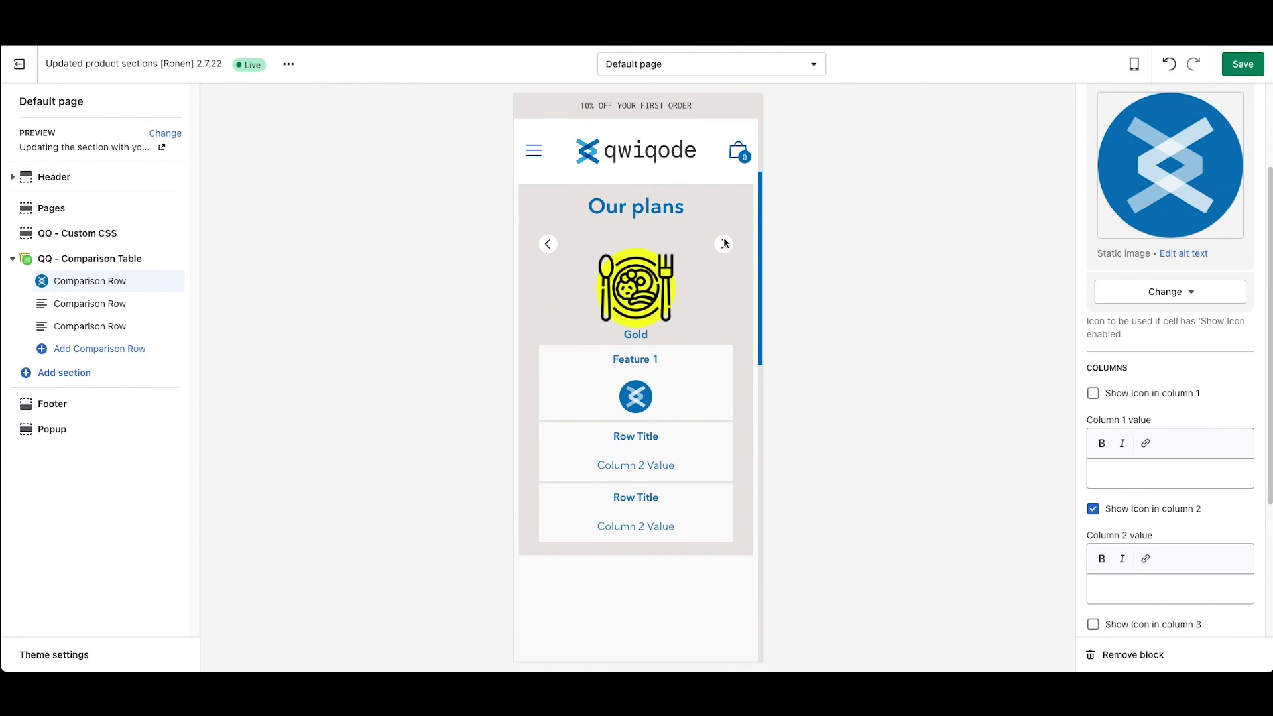
click(724, 243)
click(724, 243)
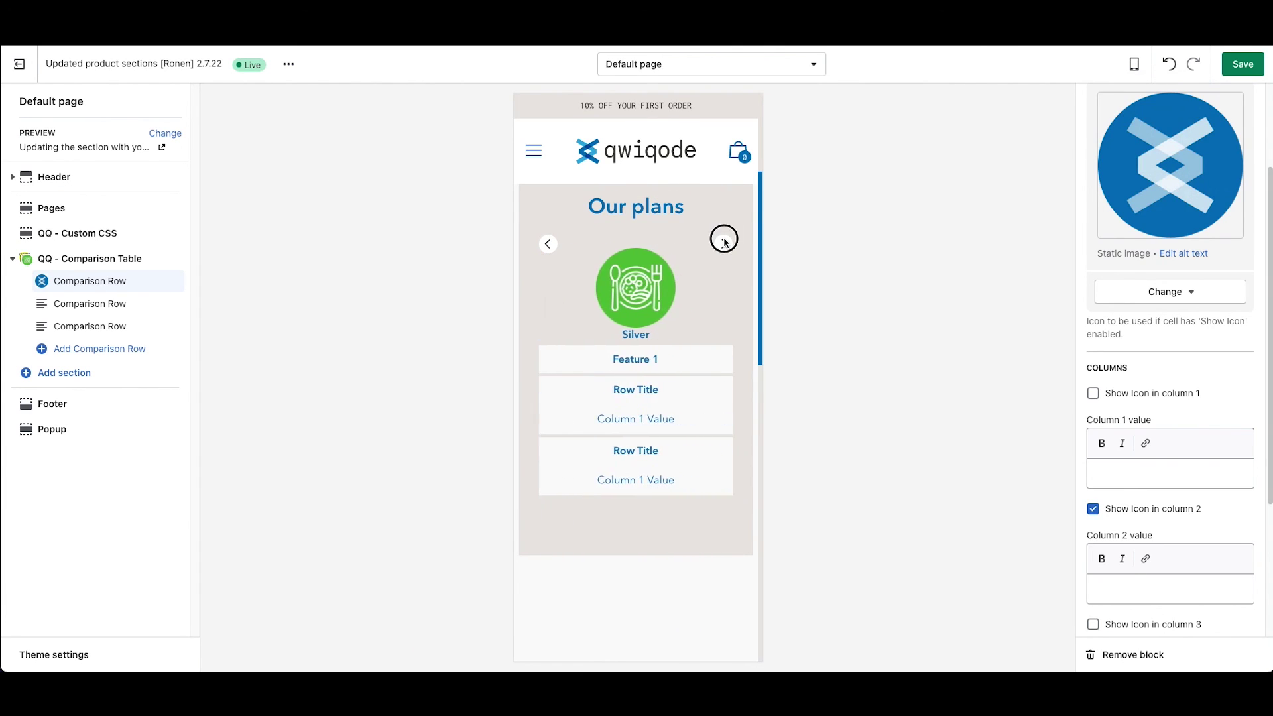
click(724, 243)
click(724, 243)
click(1134, 64)
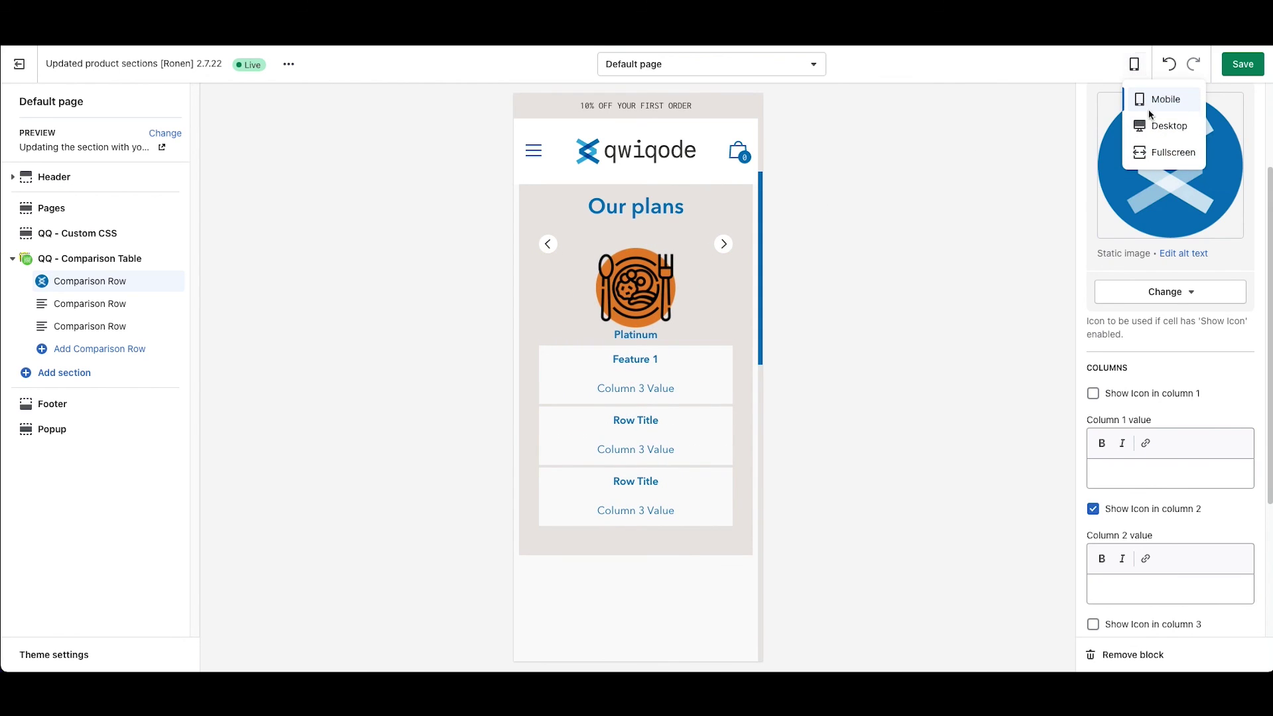
click(1154, 125)
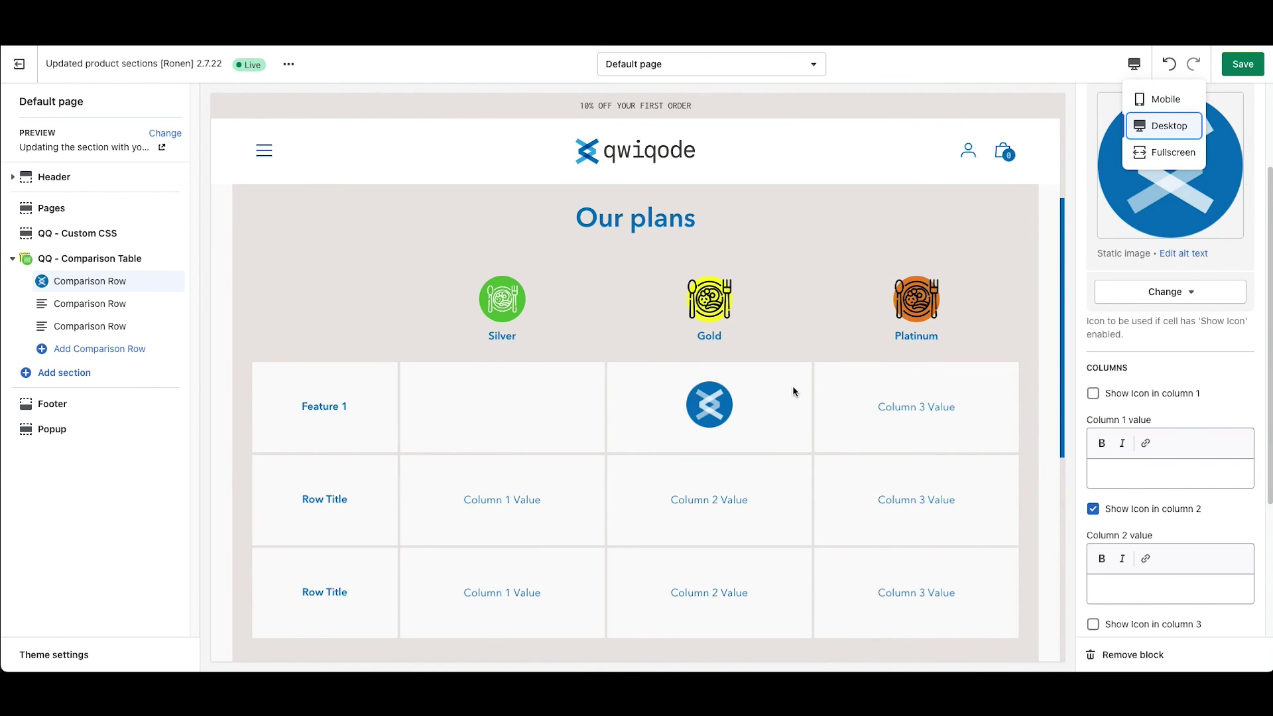